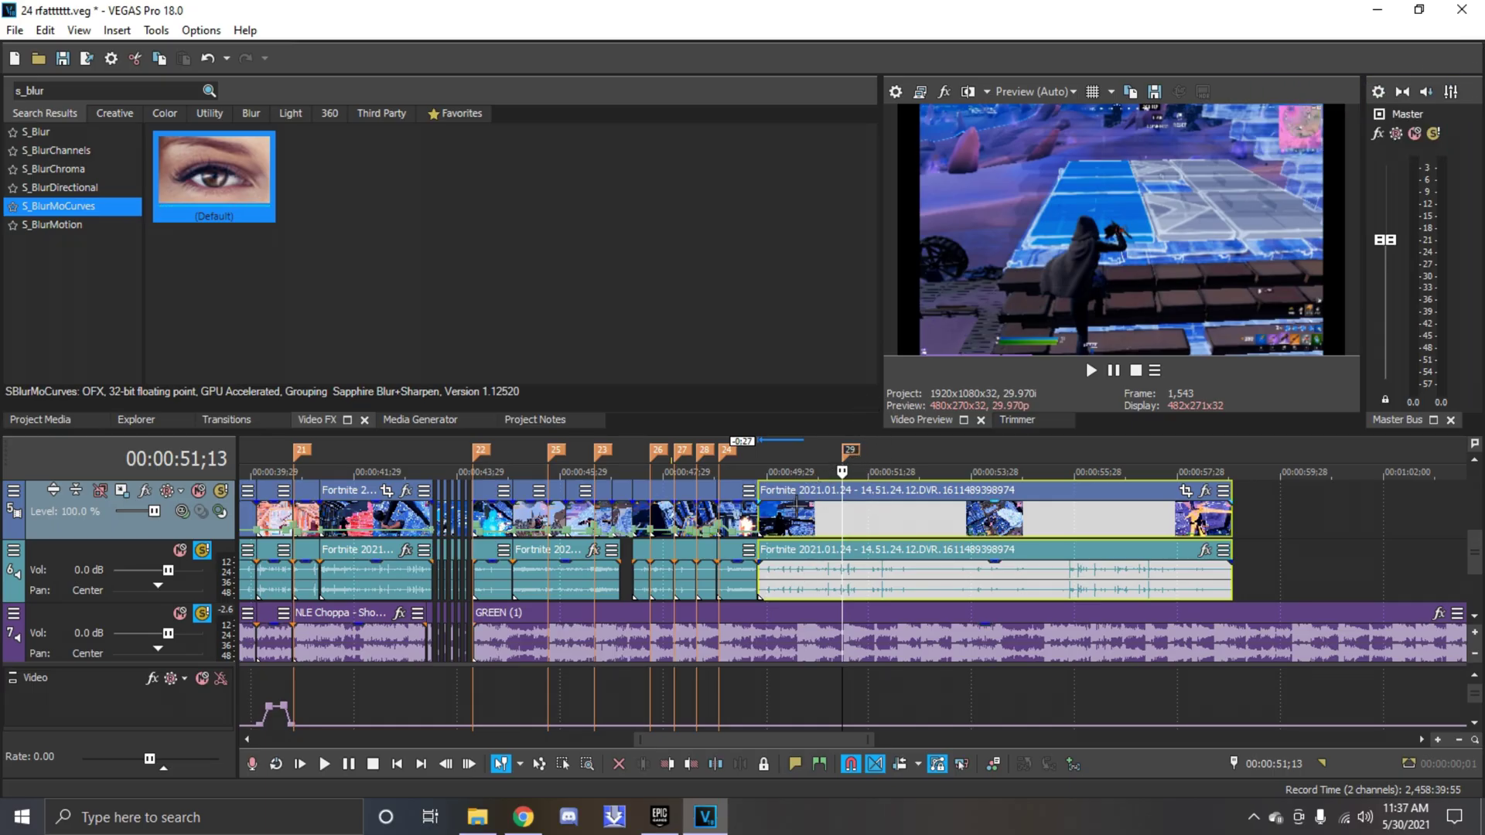
# Scrub through the final Fortnite clip and settle the playhead at 00:00:51;13
pyautogui.click(869, 523)
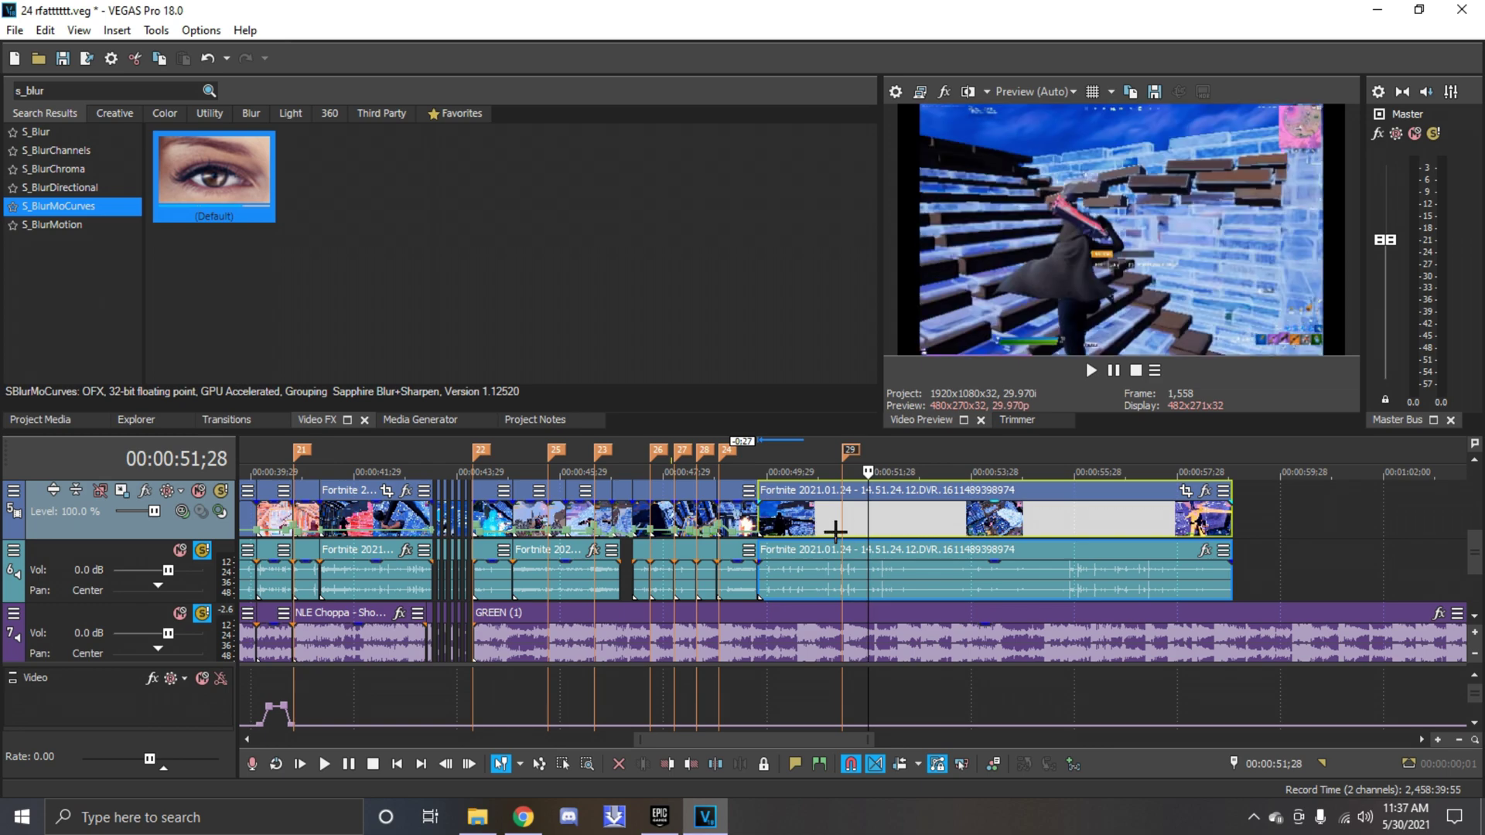
pyautogui.click(821, 528)
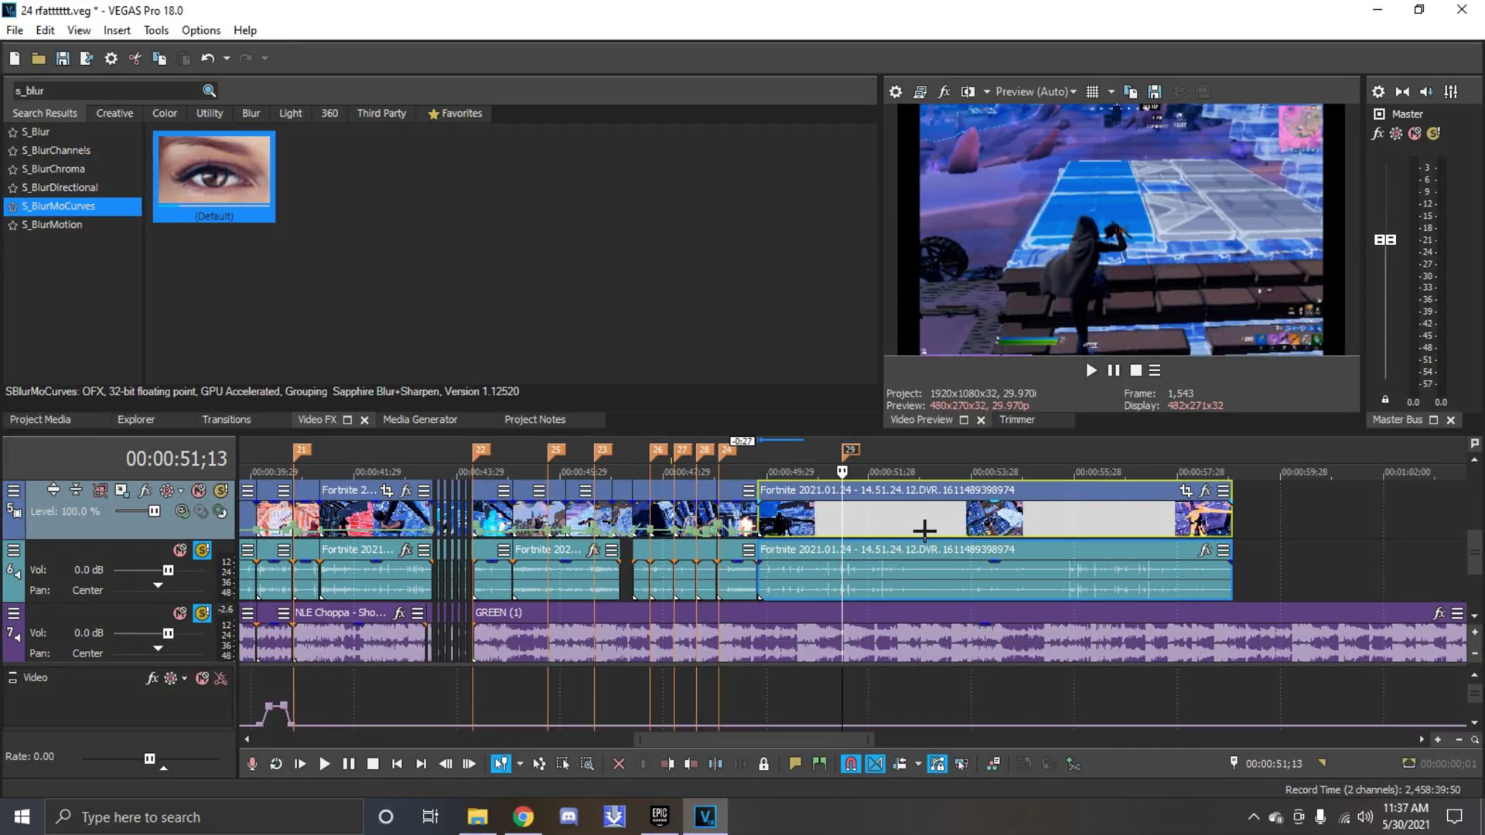
pyautogui.click(1027, 534)
pyautogui.click(938, 541)
pyautogui.click(1010, 542)
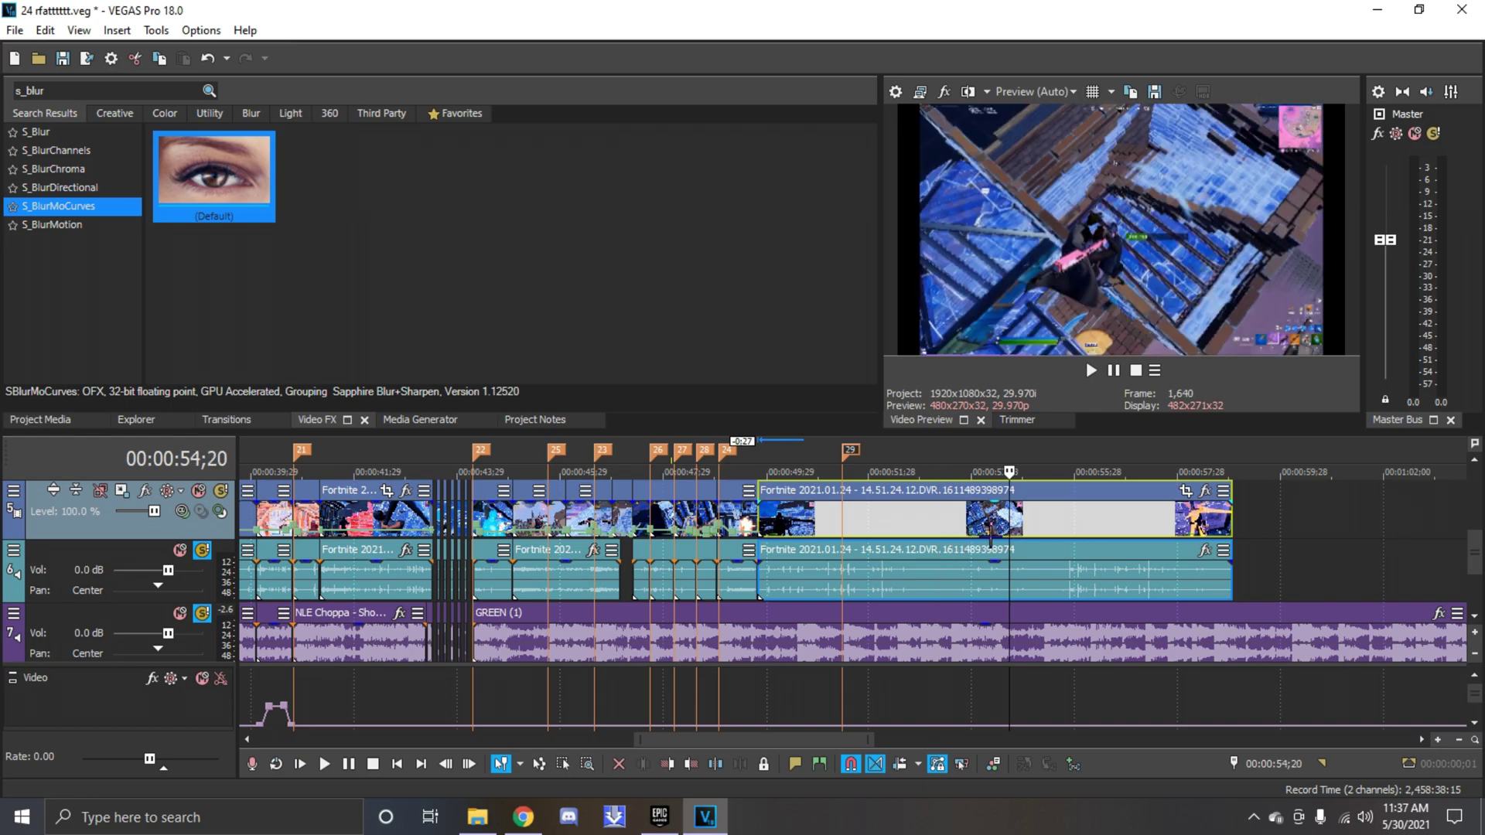
pyautogui.click(917, 552)
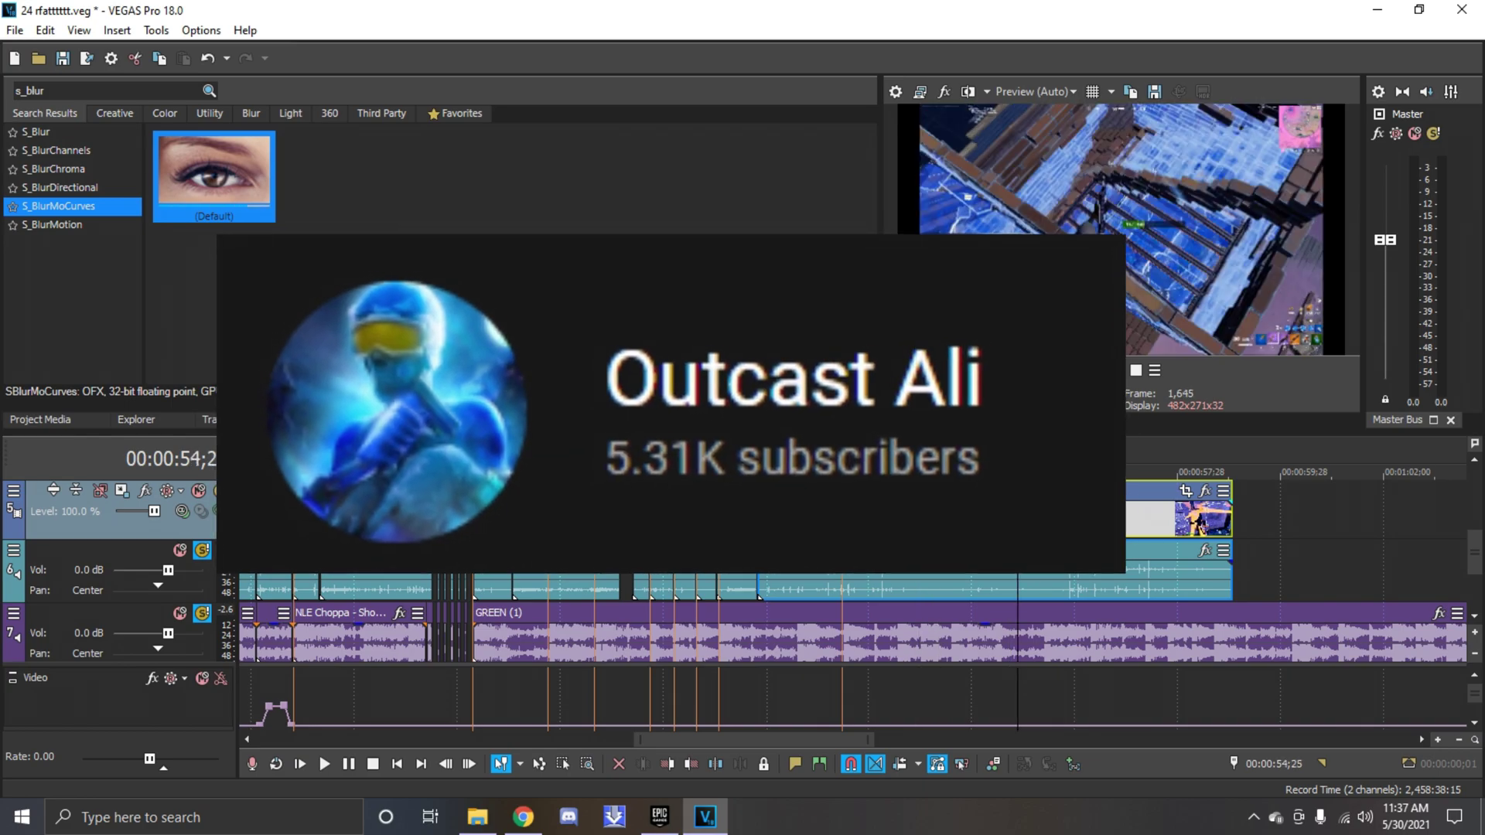
pyautogui.click(854, 536)
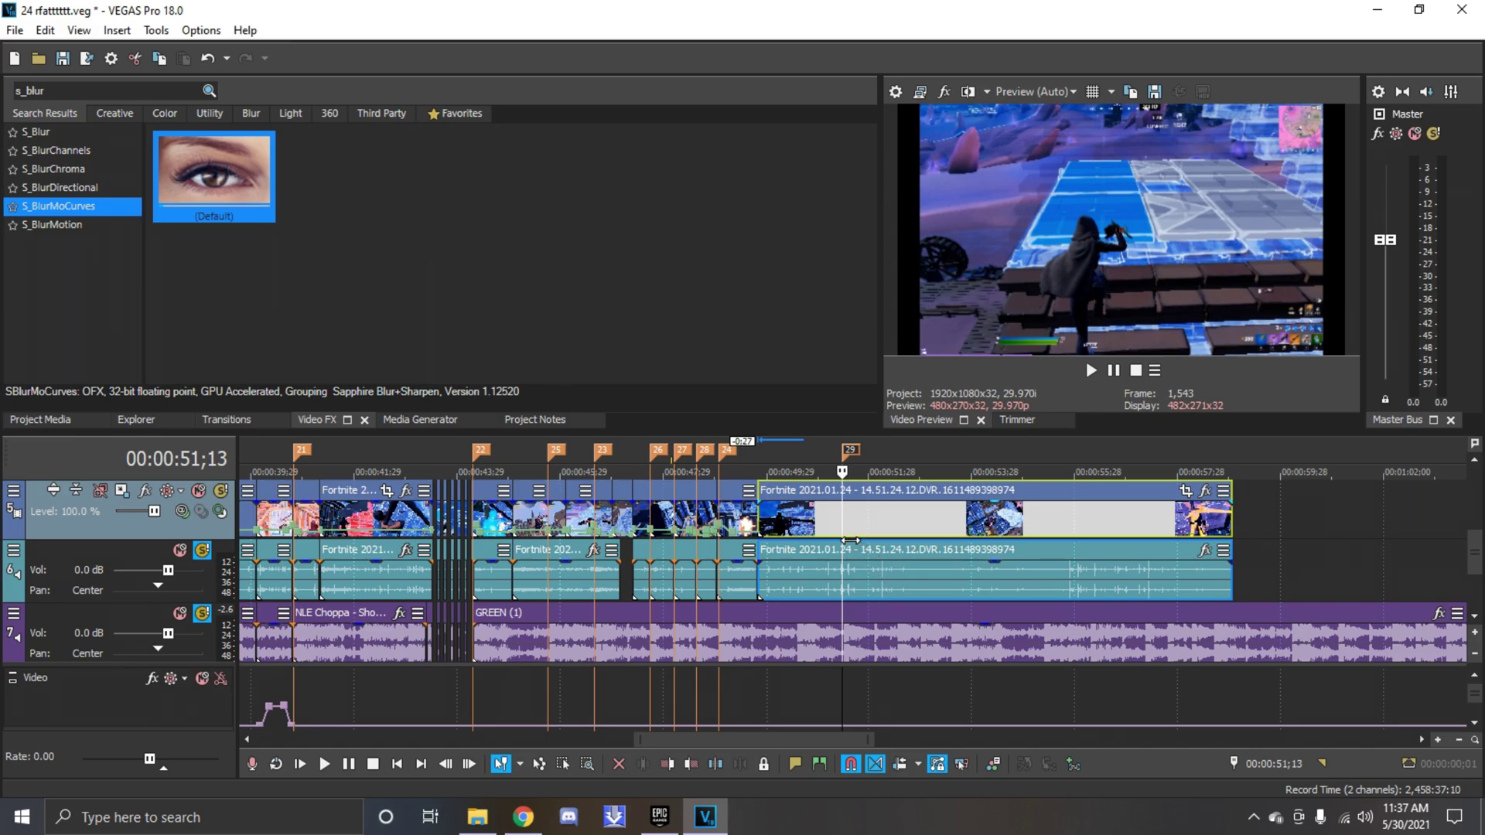
# Check the final clip's properties and close them without changes
pyautogui.rightClick(852, 540)
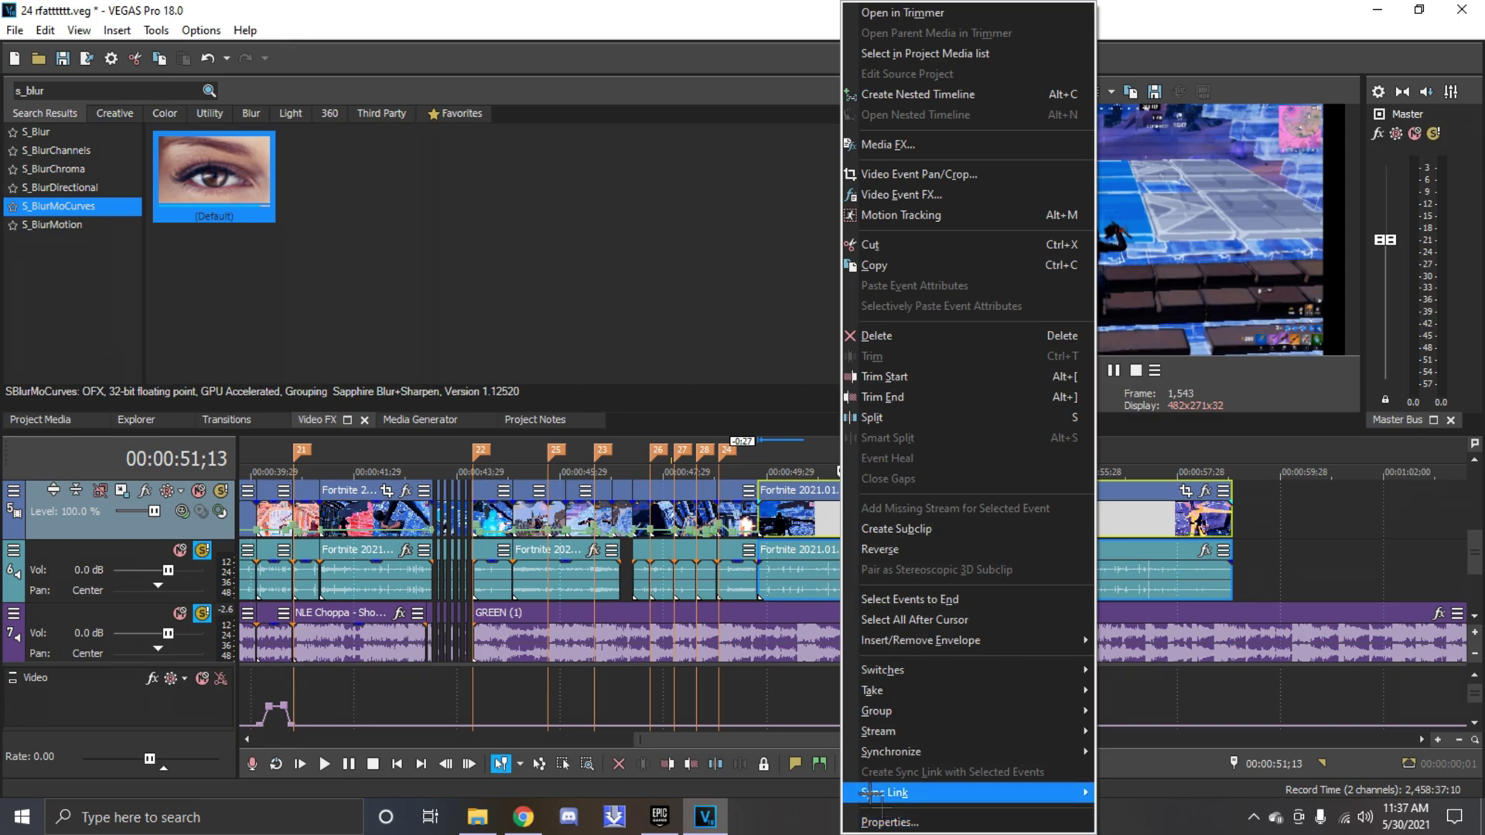
pyautogui.click(812, 566)
pyautogui.rightClick(934, 578)
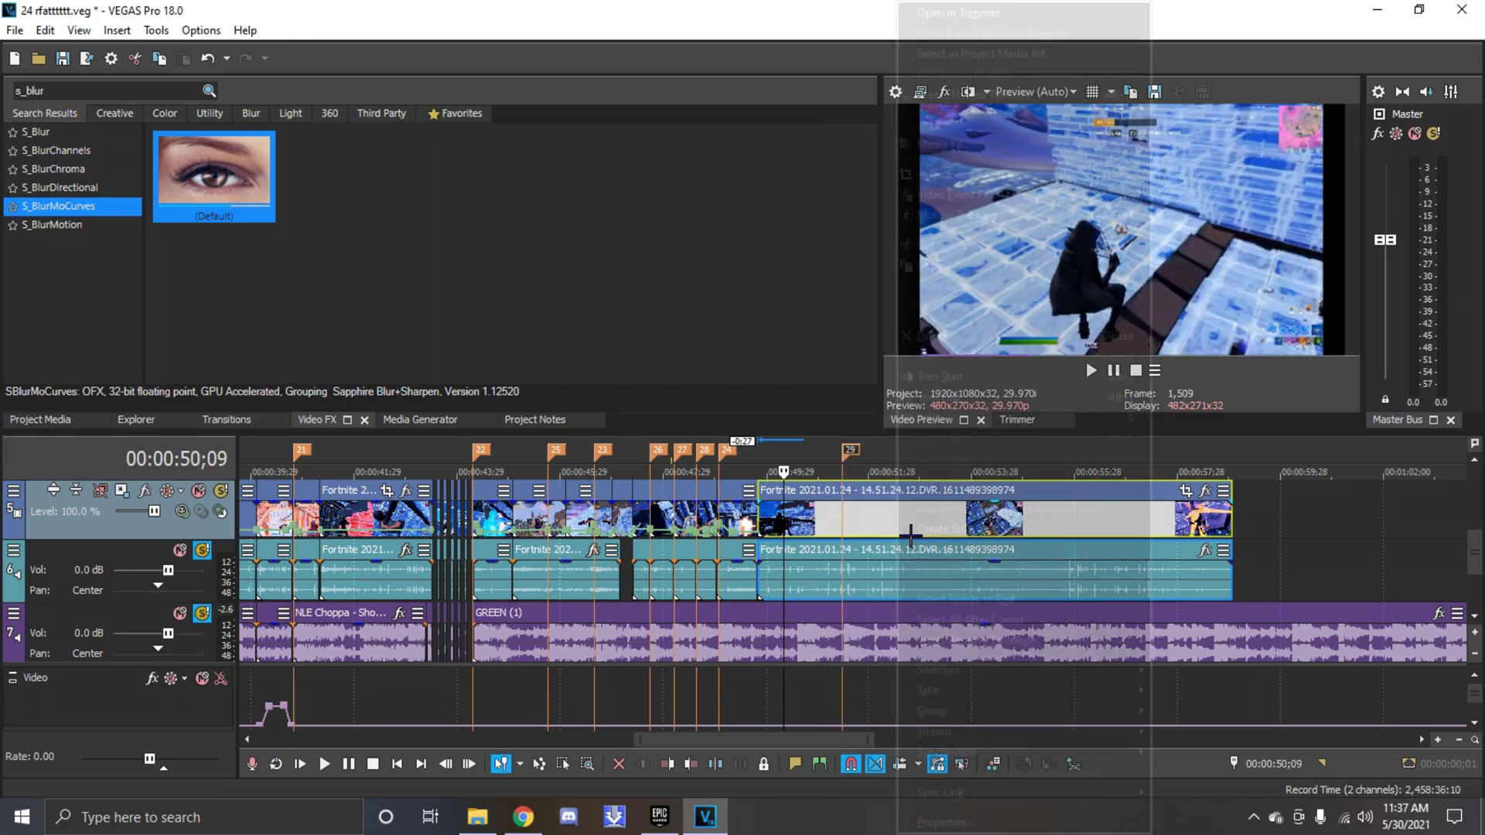
pyautogui.click(951, 820)
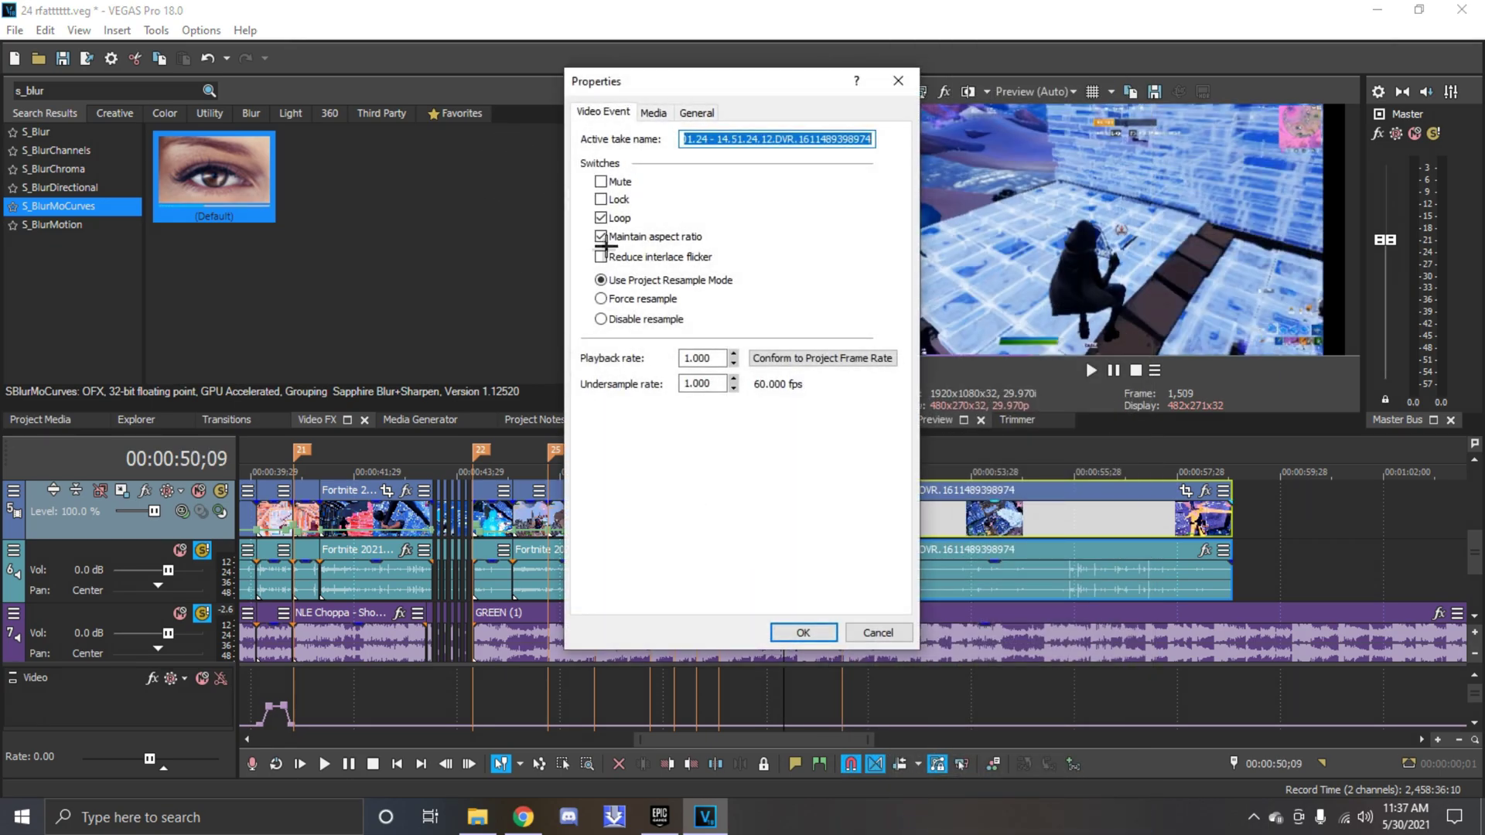
pyautogui.click(830, 637)
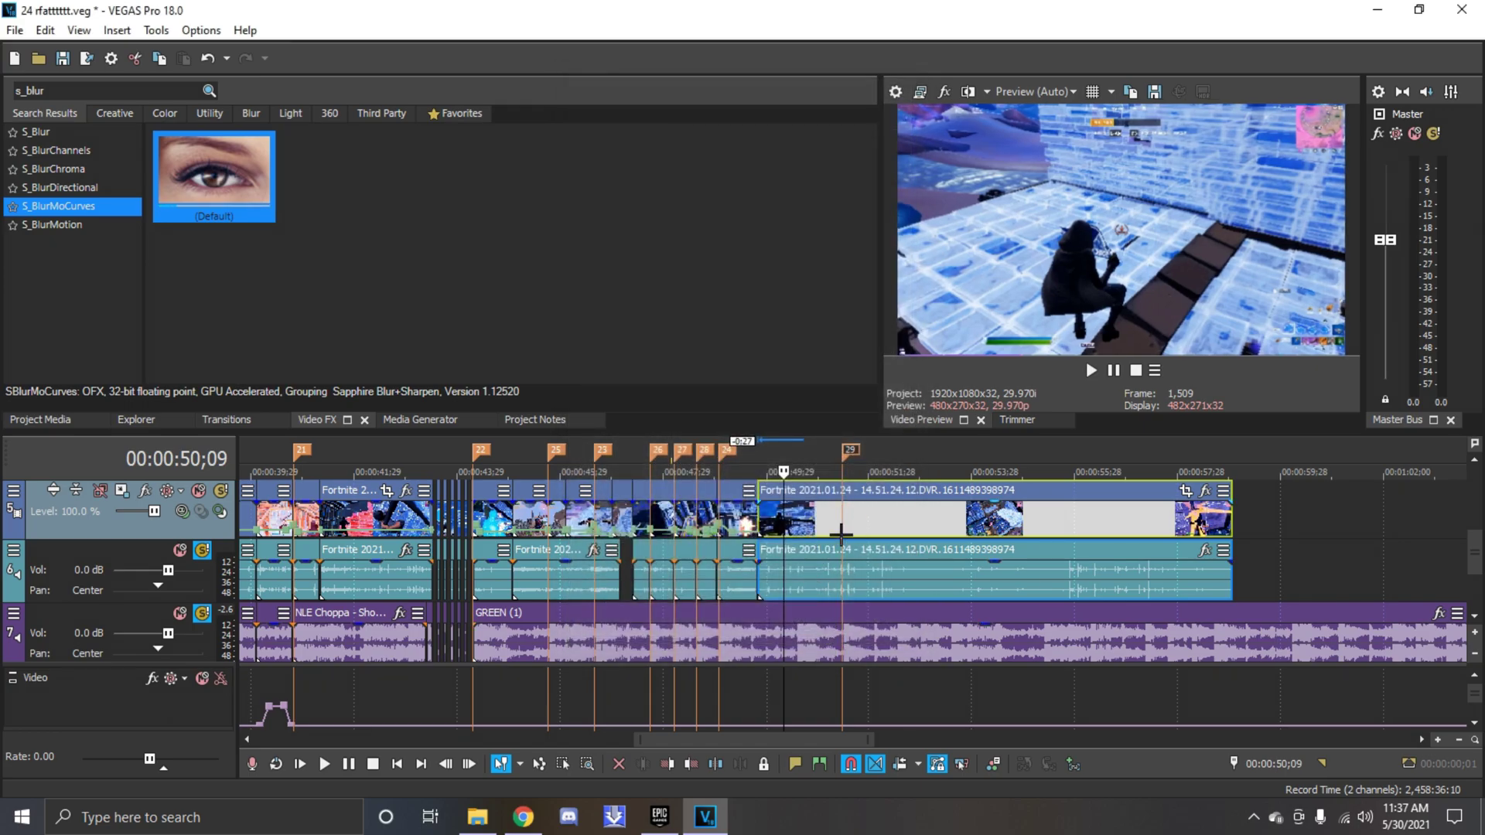
pyautogui.click(842, 534)
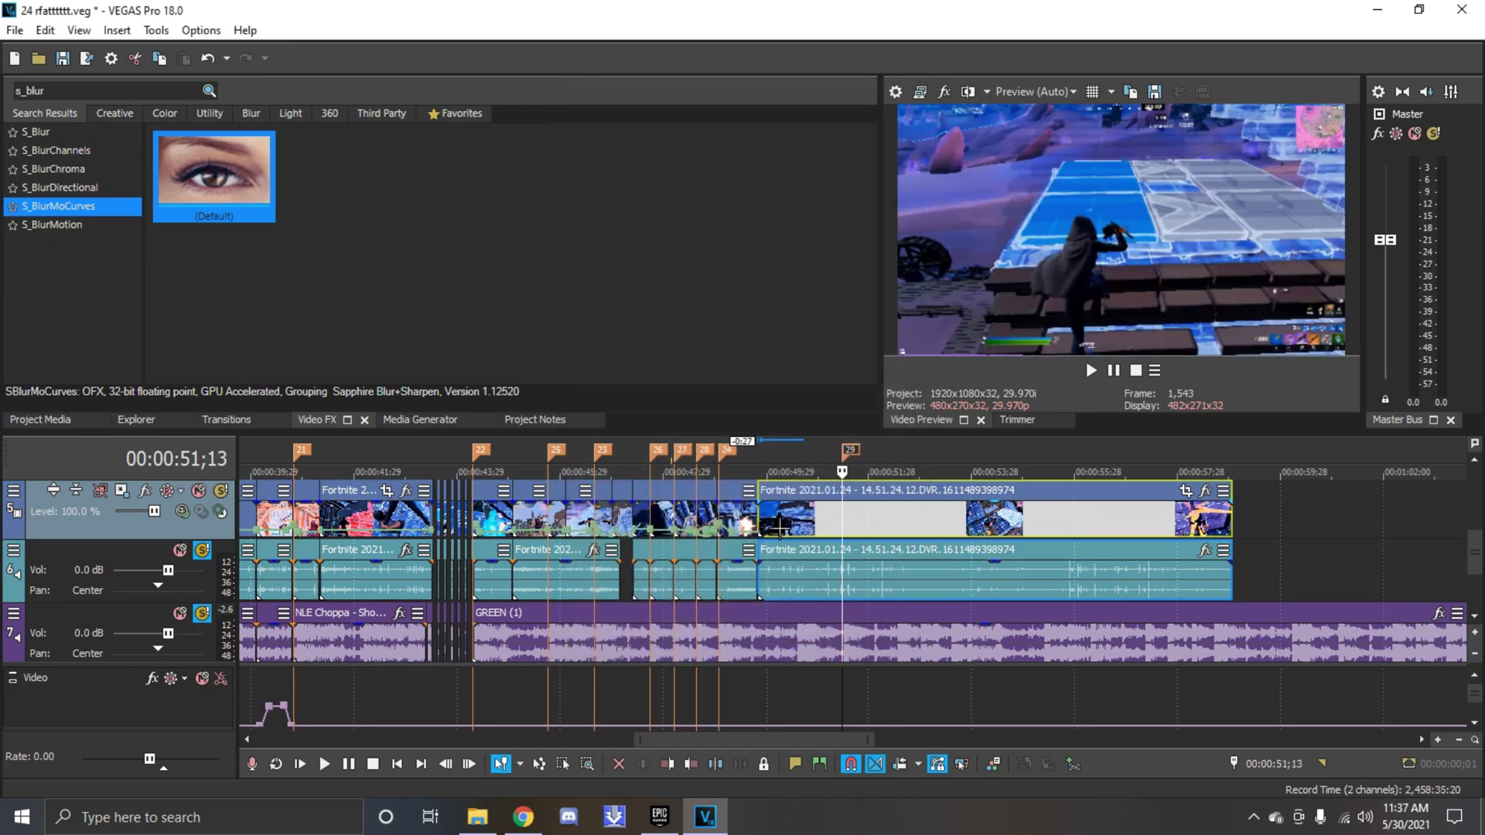
# Trim the start off the final clip and slide it left against the earlier clips
pyautogui.moveTo(758, 546); pyautogui.dragTo(1015, 546)
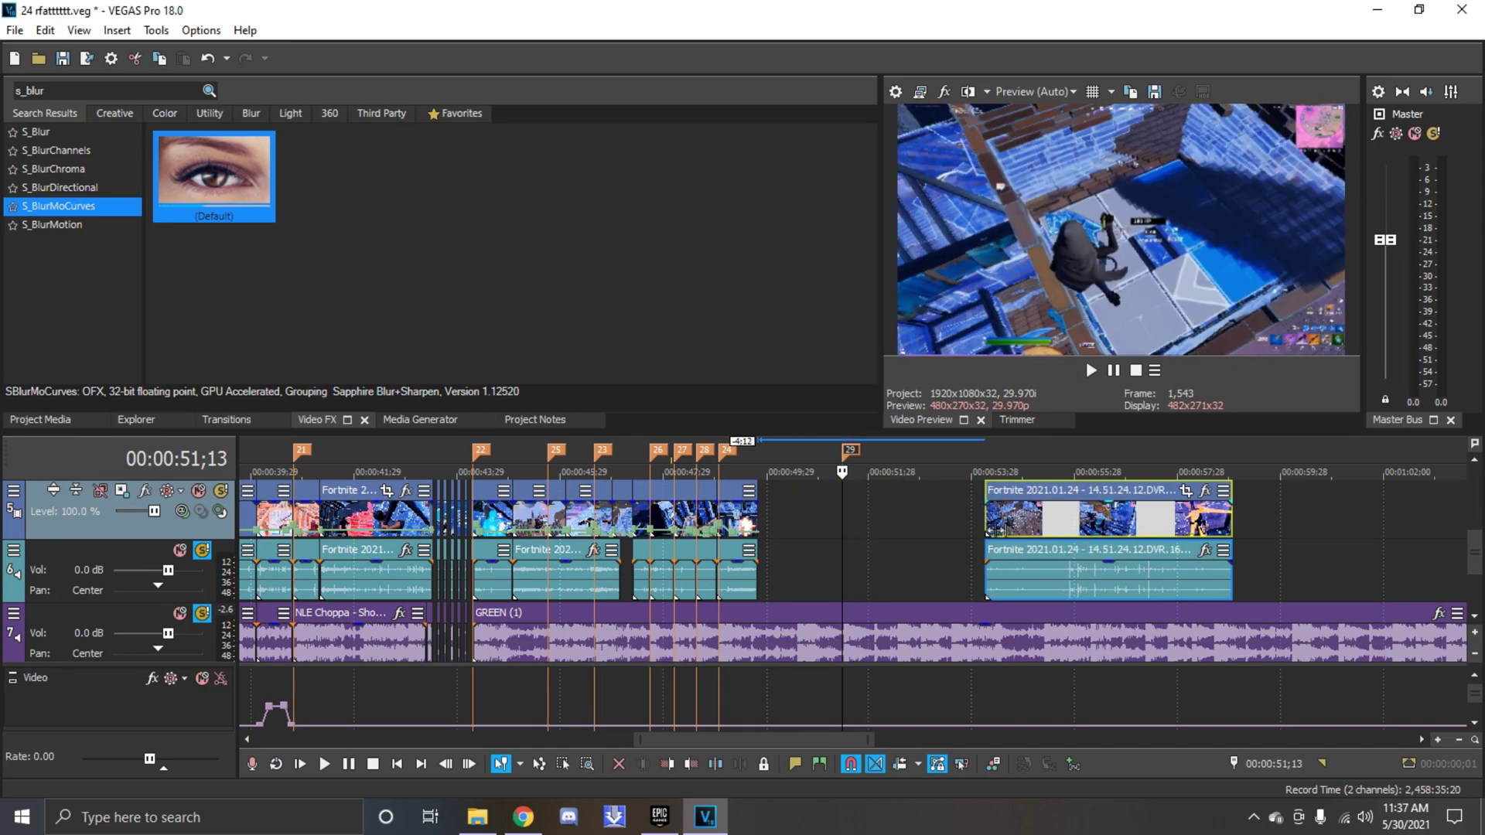
pyautogui.moveTo(1015, 545); pyautogui.dragTo(995, 546)
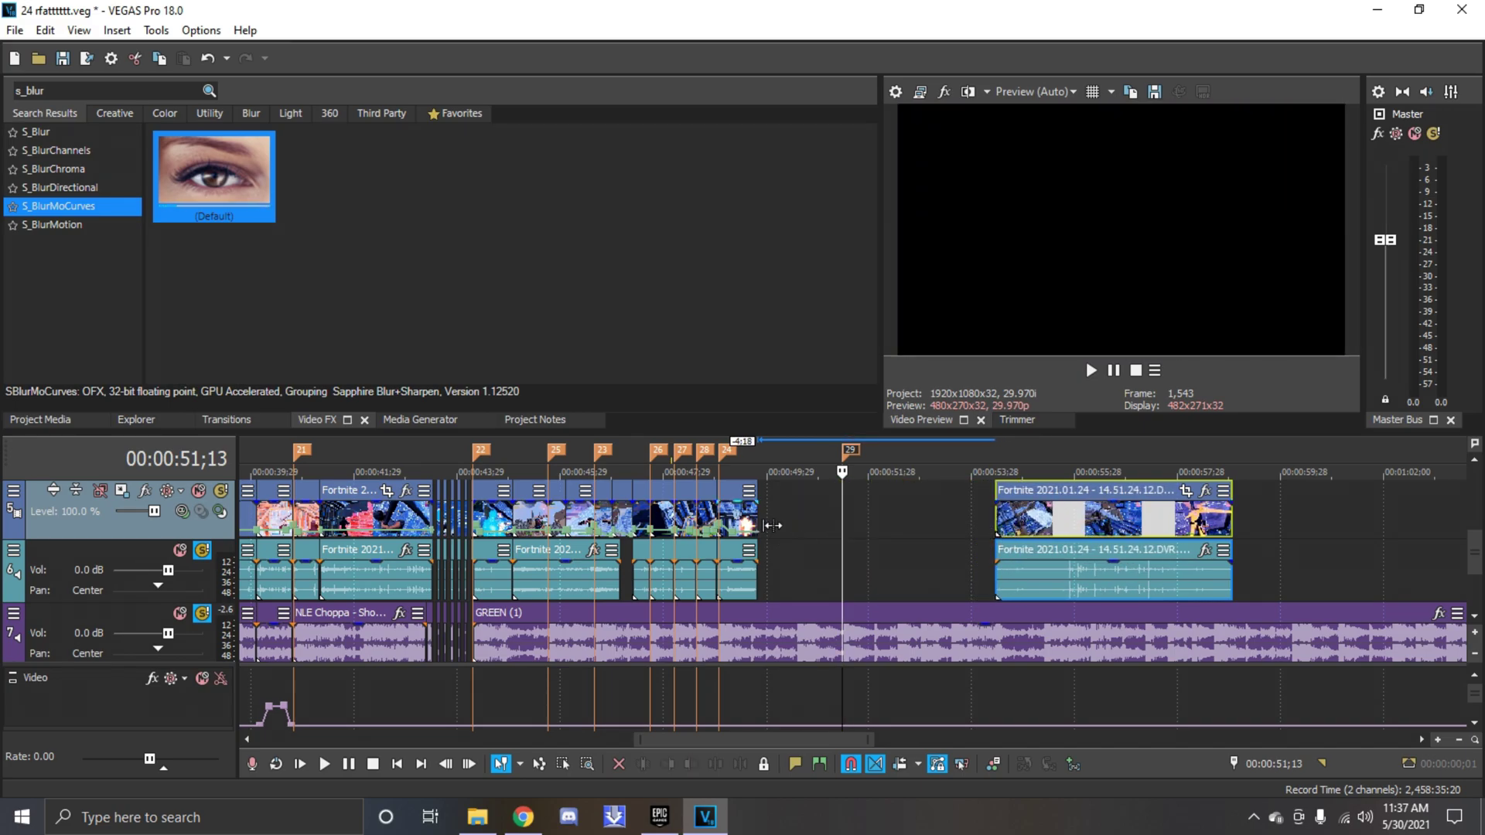
pyautogui.click(772, 525)
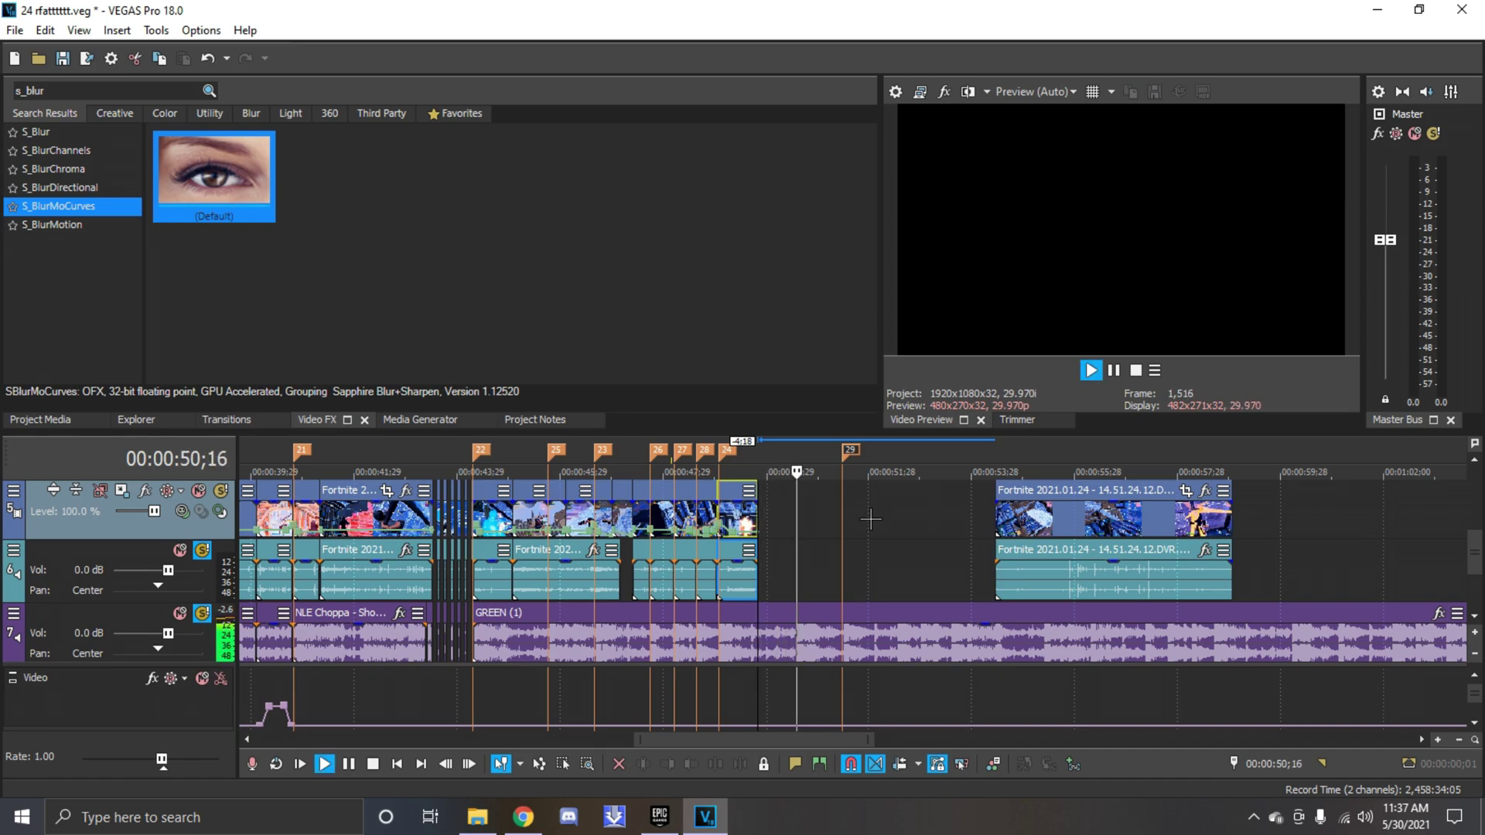
pyautogui.press('space')
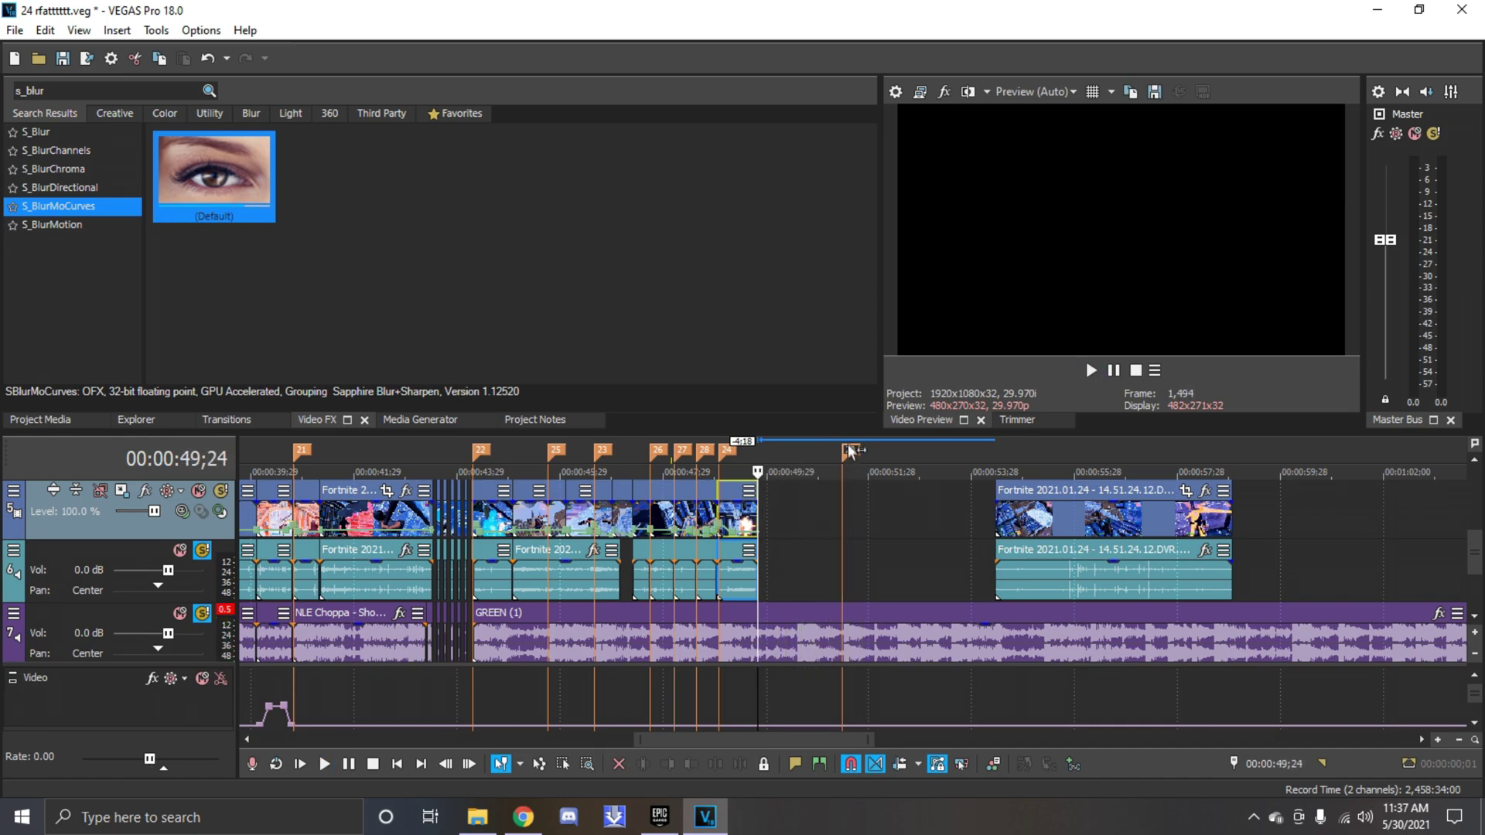
pyautogui.moveTo(1073, 546)
pyautogui.mouseDown()
pyautogui.moveTo(905, 541)
pyautogui.moveTo(957, 522)
pyautogui.moveTo(758, 523)
pyautogui.mouseUp()
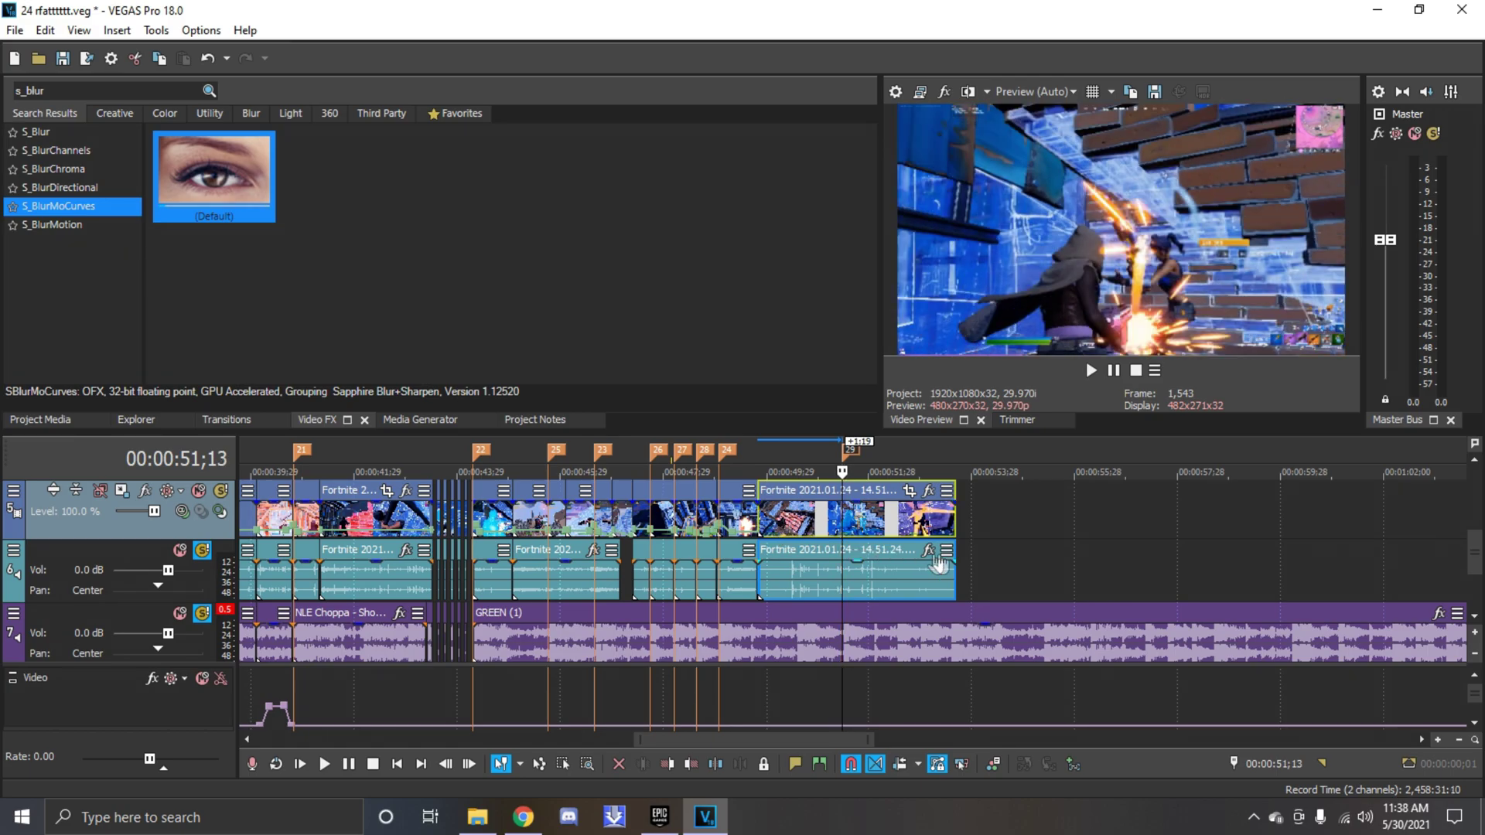
pyautogui.scroll(3, 884, 542)
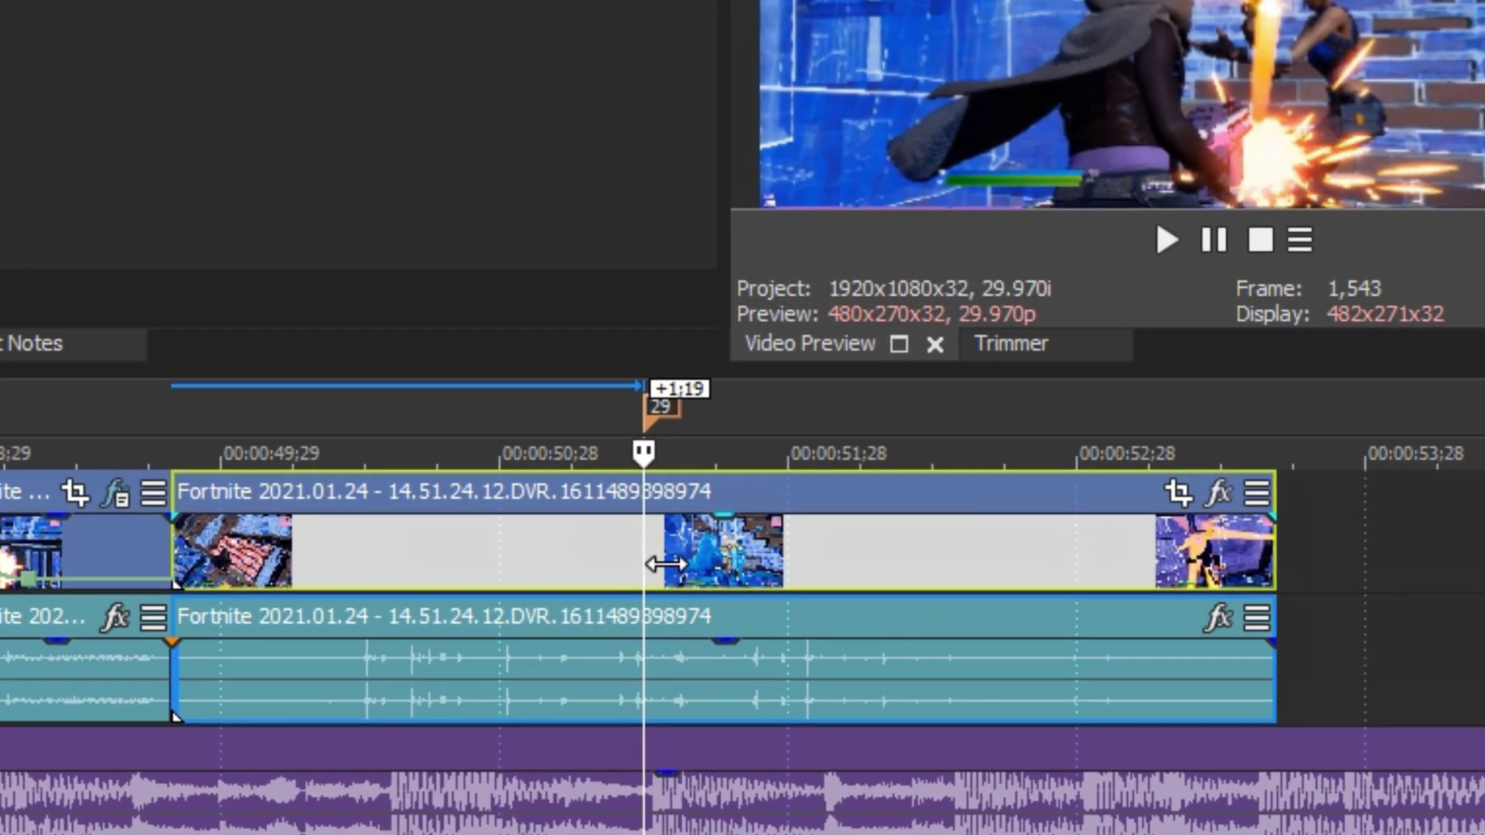
# Insert a velocity envelope on the final clip and add a first speed point at the playhead
pyautogui.rightClick(854, 526)
pyautogui.moveTo(464, 478)
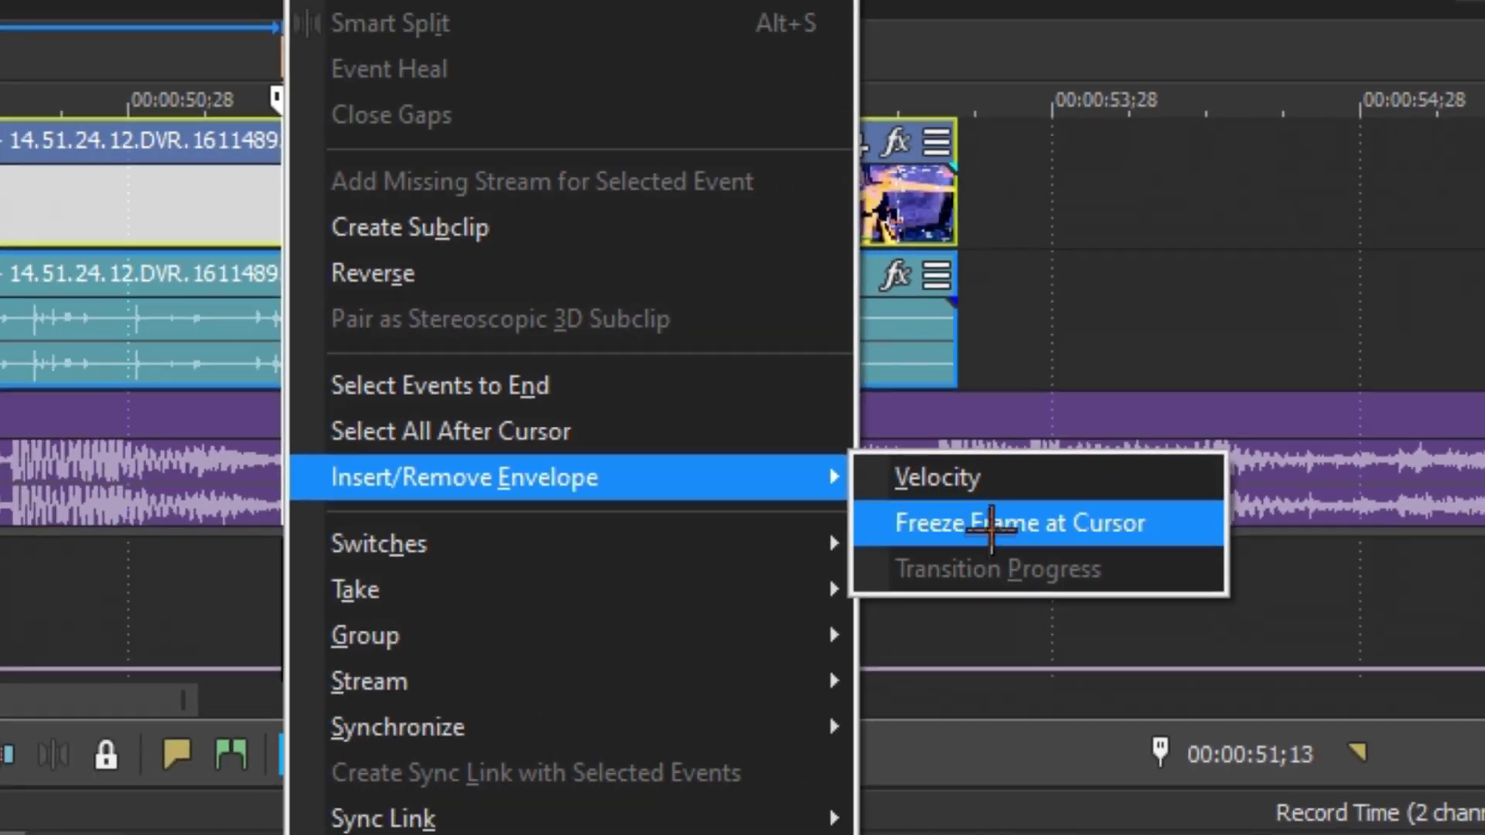
pyautogui.click(1315, 422)
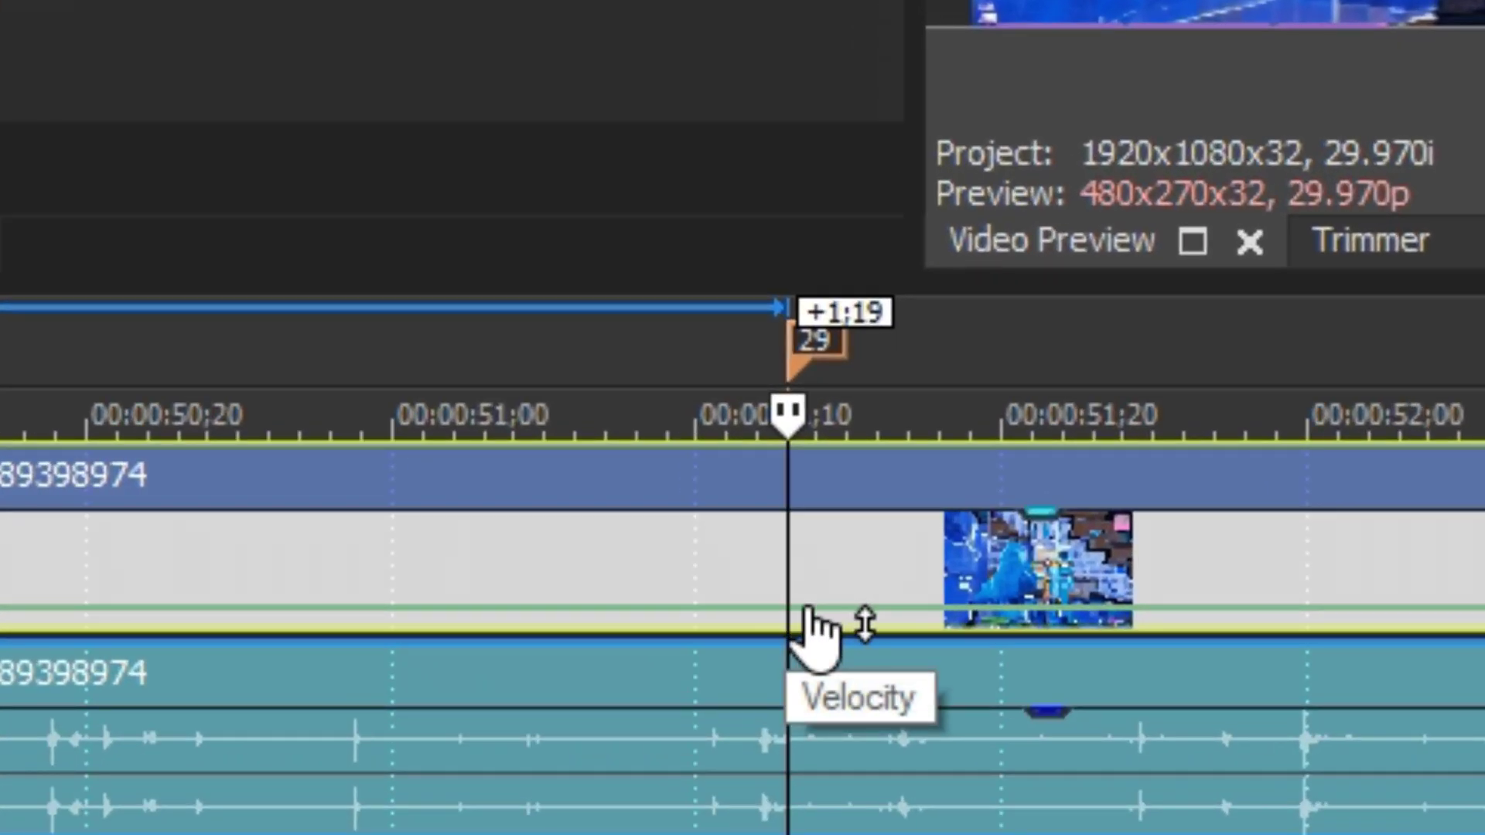
pyautogui.rightClick(845, 546)
pyautogui.click(914, 567)
pyautogui.press('Left')
pyautogui.press('Left')
pyautogui.press('Left')
pyautogui.press('Left')
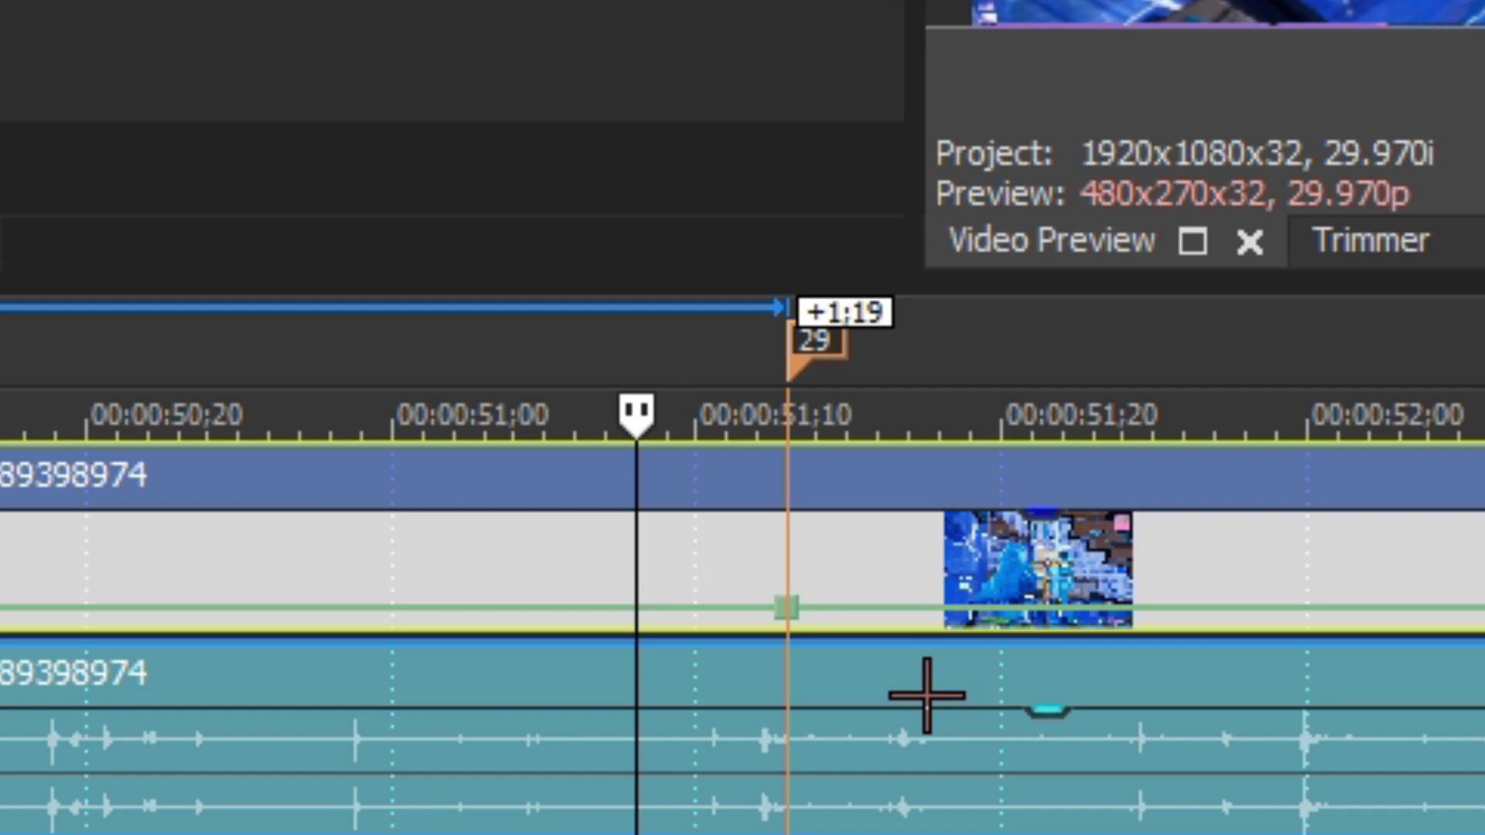
pyautogui.press('Left')
pyautogui.press('Left')
# Add a second speed point and raise the clip's speed at that point
pyautogui.rightClick(588, 615)
pyautogui.click(719, 647)
pyautogui.press('Right')
pyautogui.press('Right')
pyautogui.press('Right')
pyautogui.press('Right')
pyautogui.press('Right')
pyautogui.press('Right')
pyautogui.press('Right')
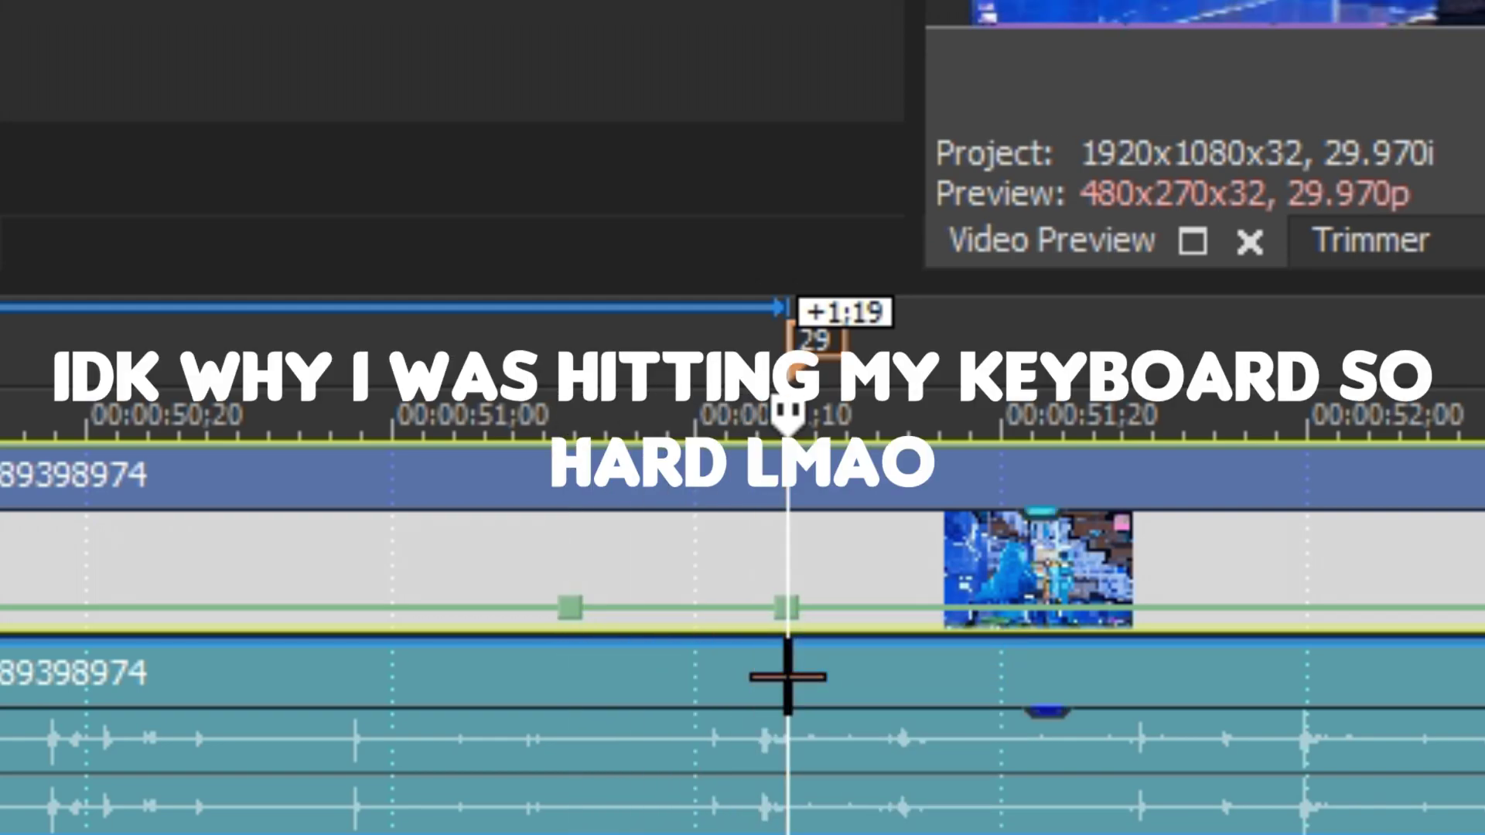
pyautogui.press('Right')
pyautogui.press('Right')
pyautogui.press('Right')
pyautogui.press('Right')
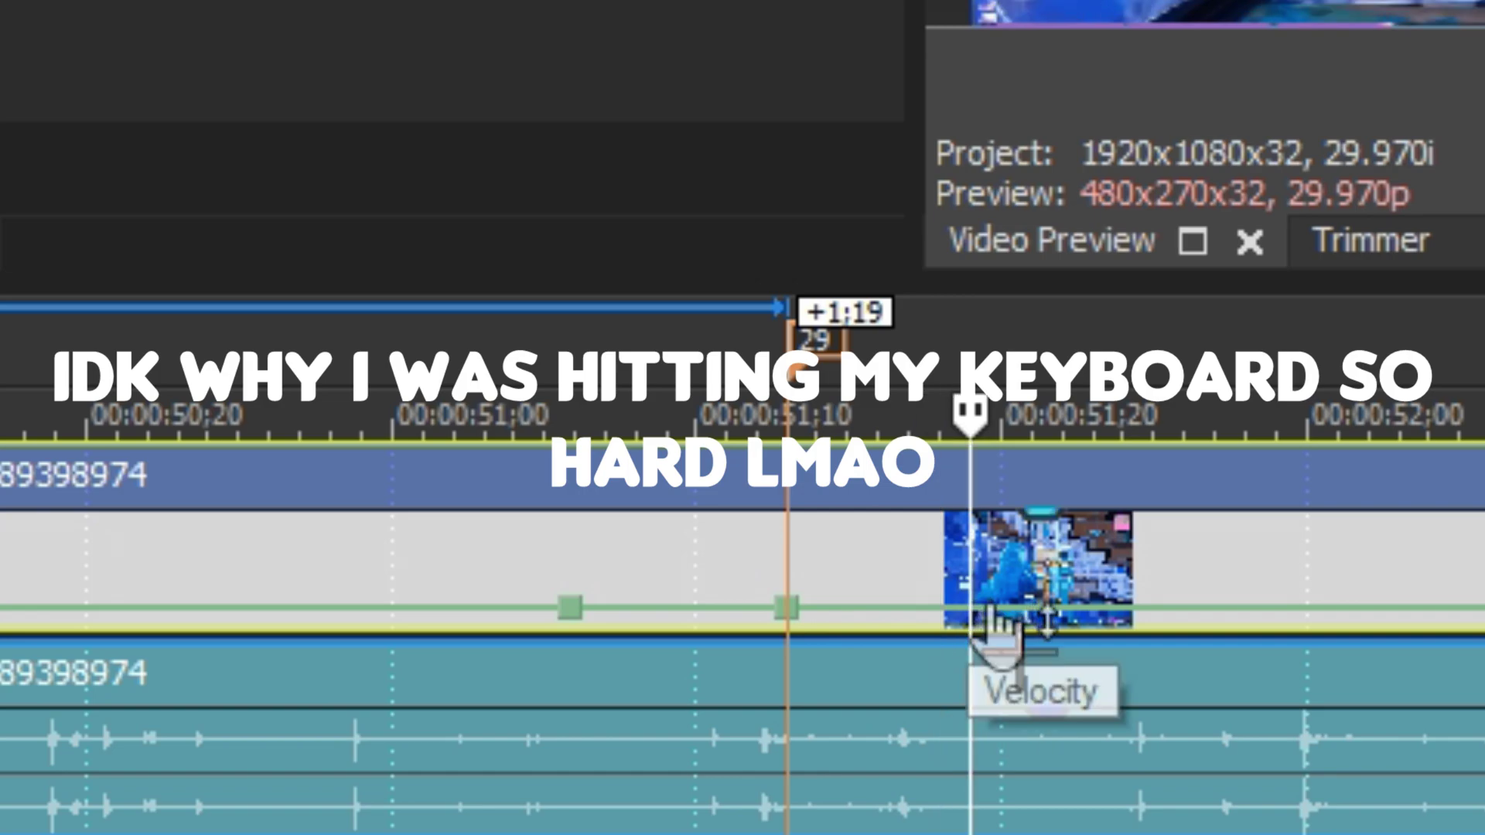
pyautogui.rightClick(992, 615)
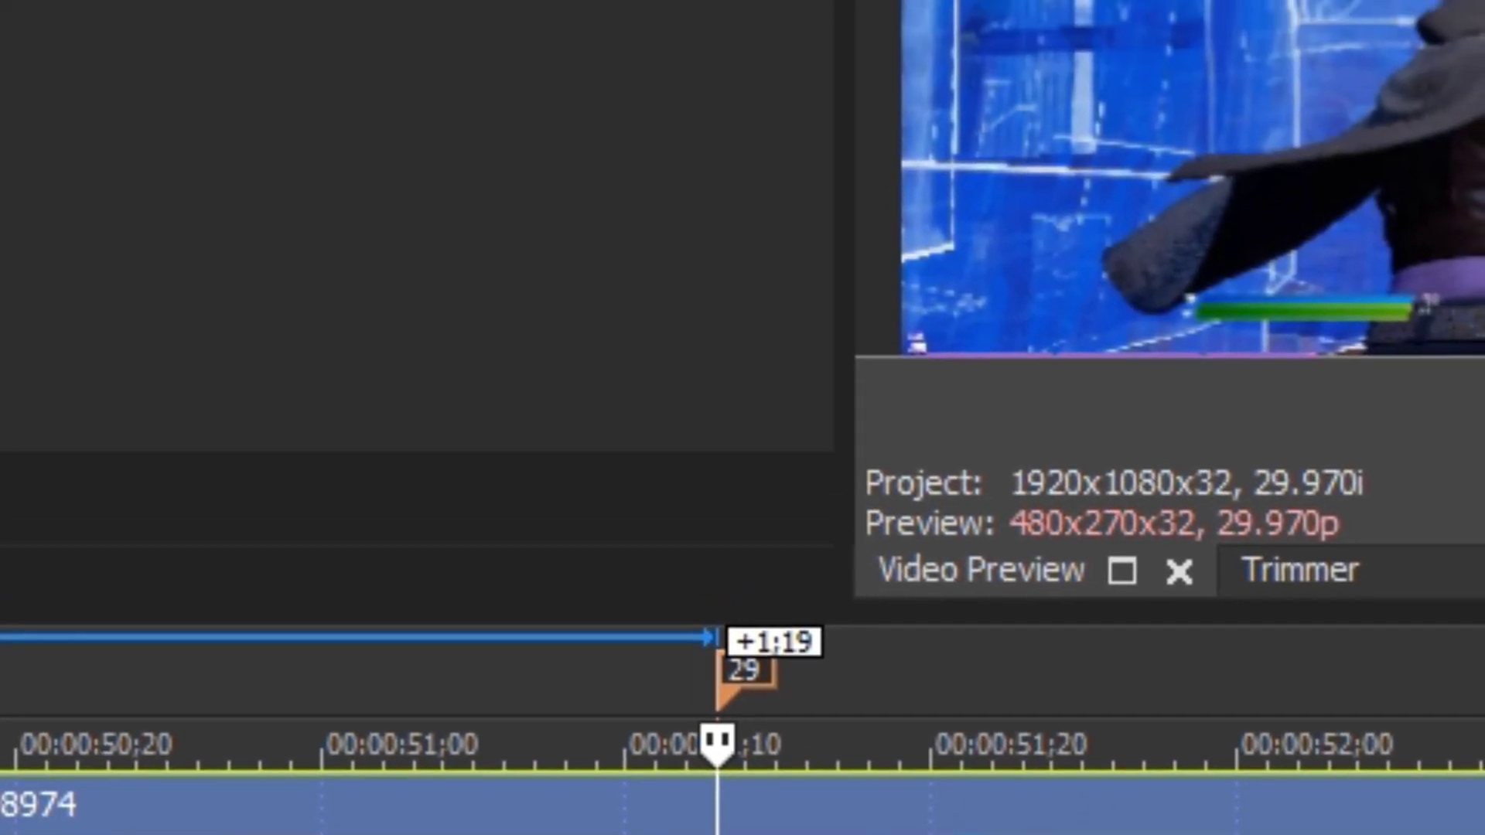
pyautogui.rightClick(829, 632)
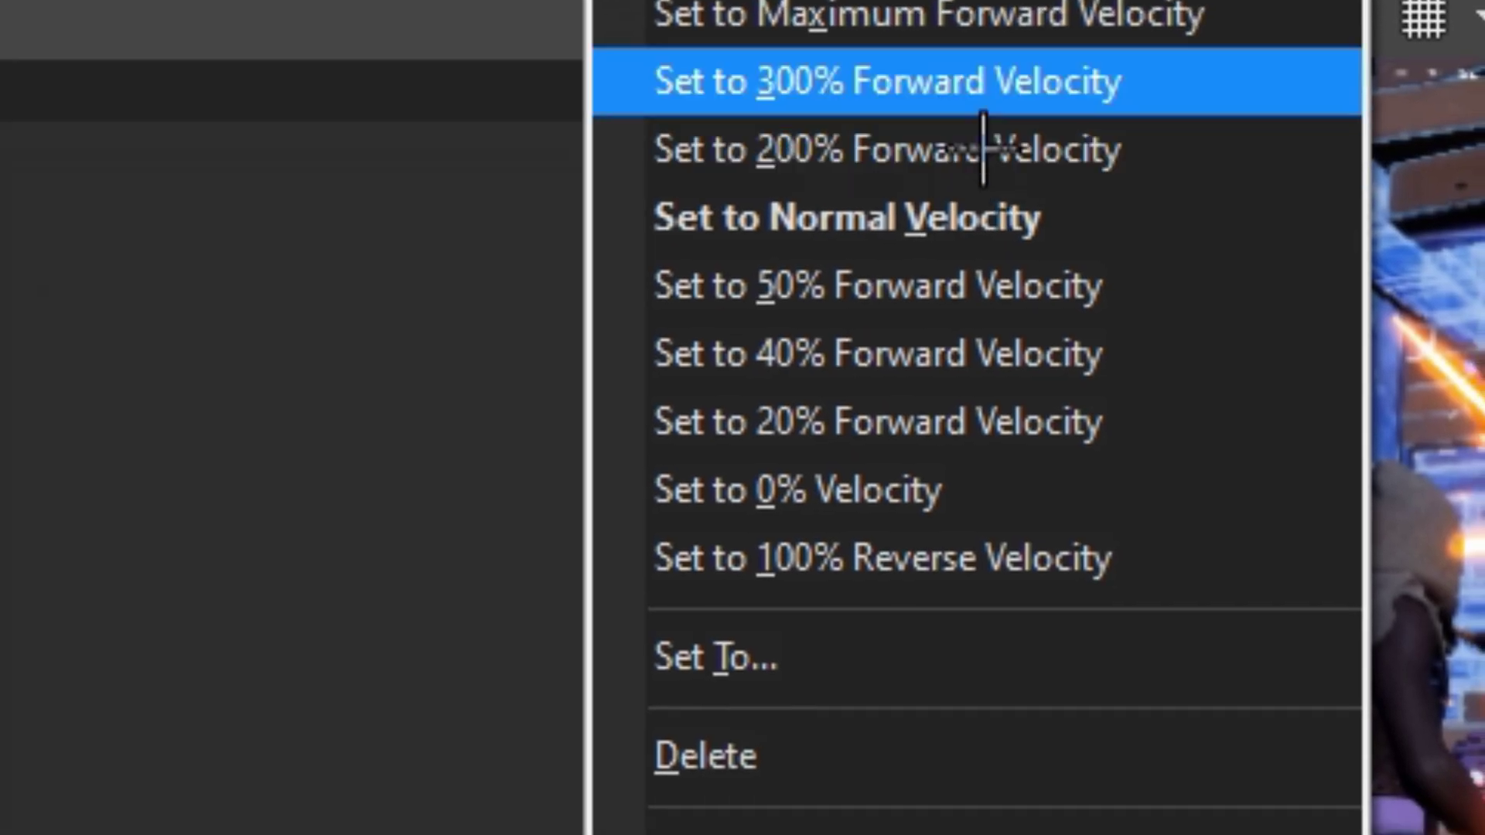
pyautogui.click(1034, 24)
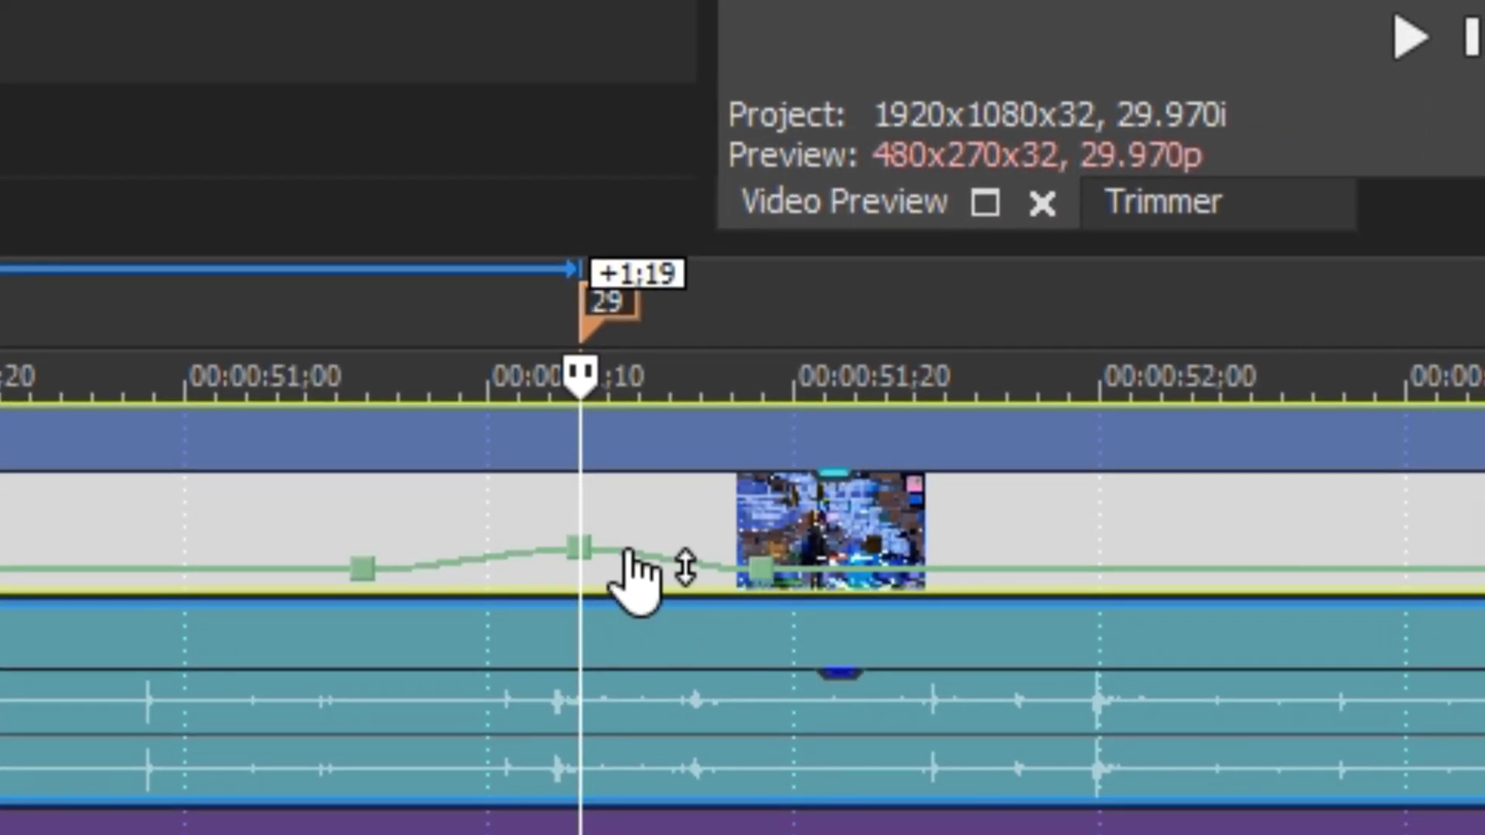
# Add a point set to 200% speed, then slow another point to a reduced forward velocity
pyautogui.rightClick(636, 577)
pyautogui.click(789, 613)
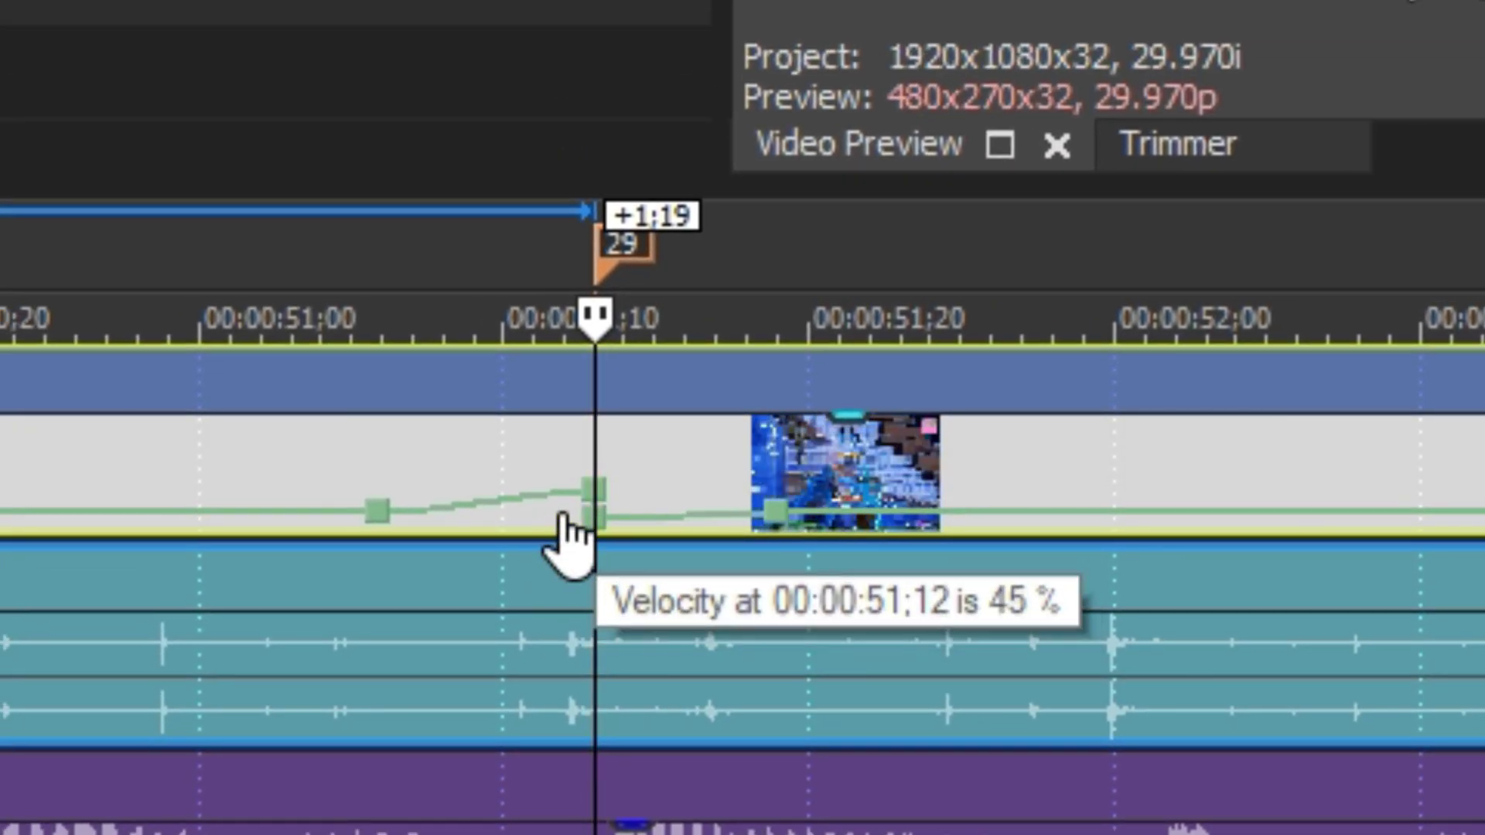
pyautogui.rightClick(639, 519)
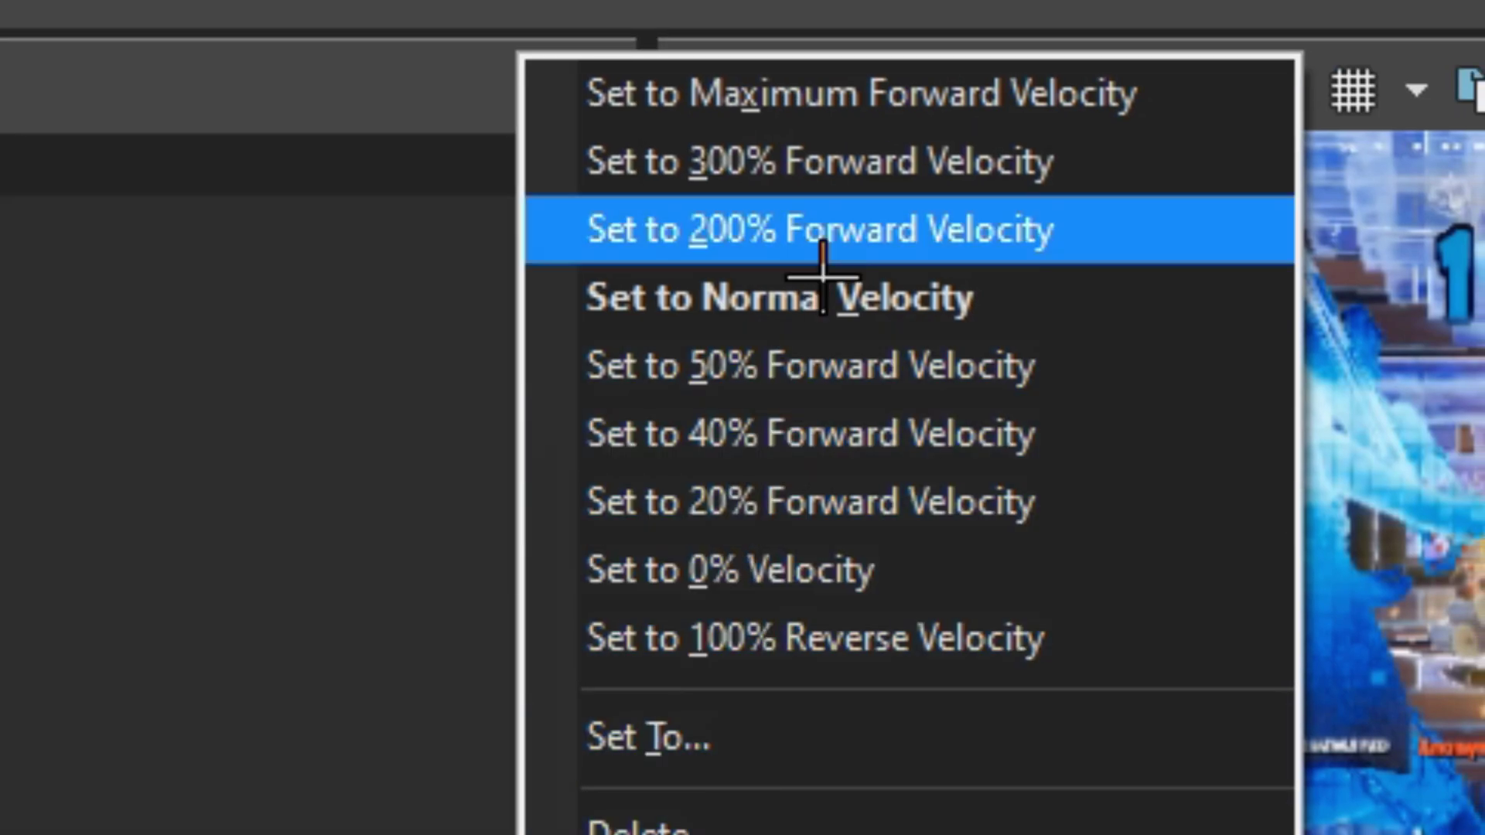
pyautogui.click(822, 259)
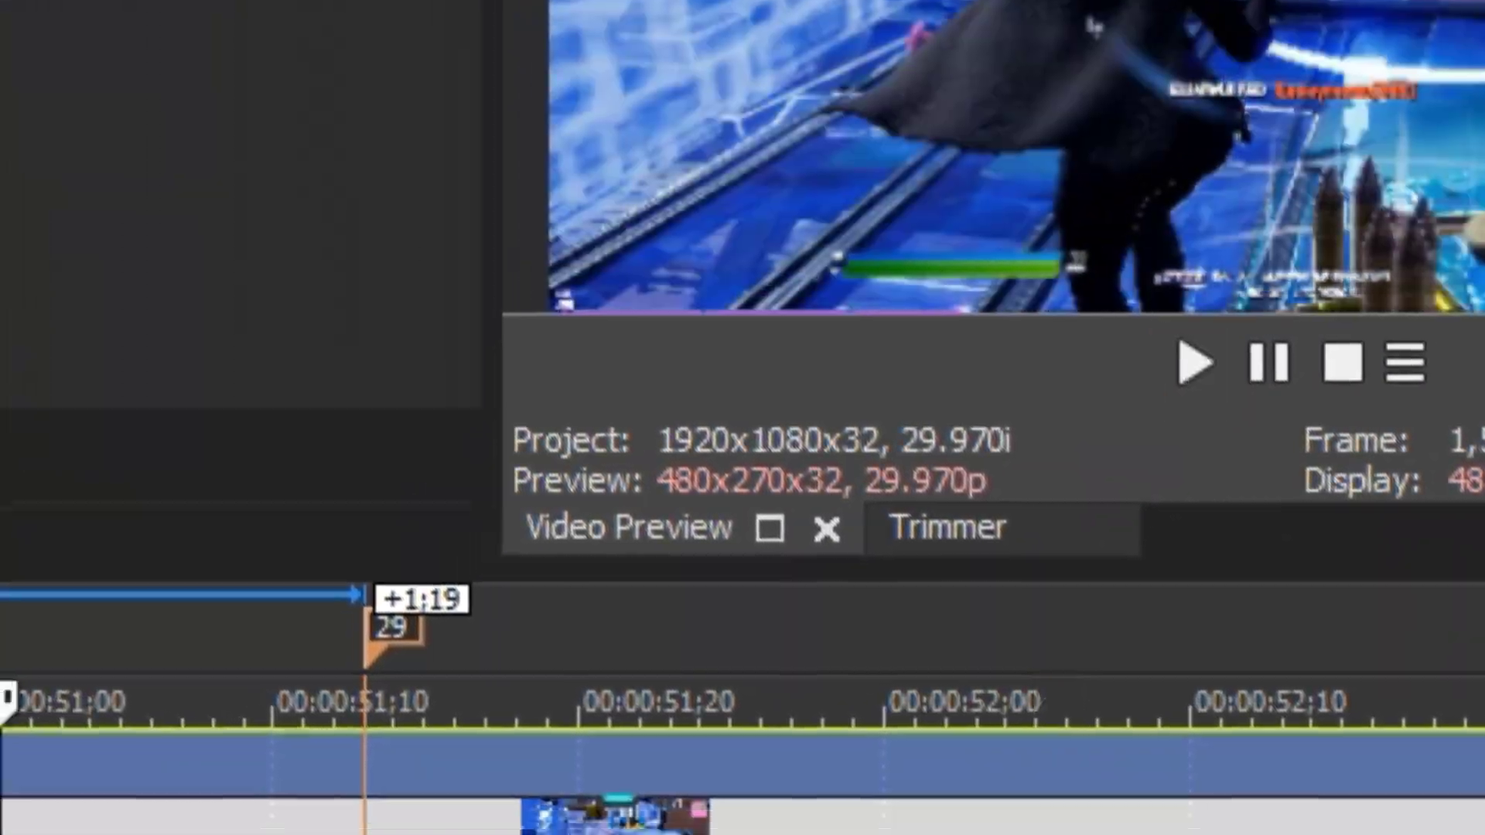
pyautogui.rightClick(961, 570)
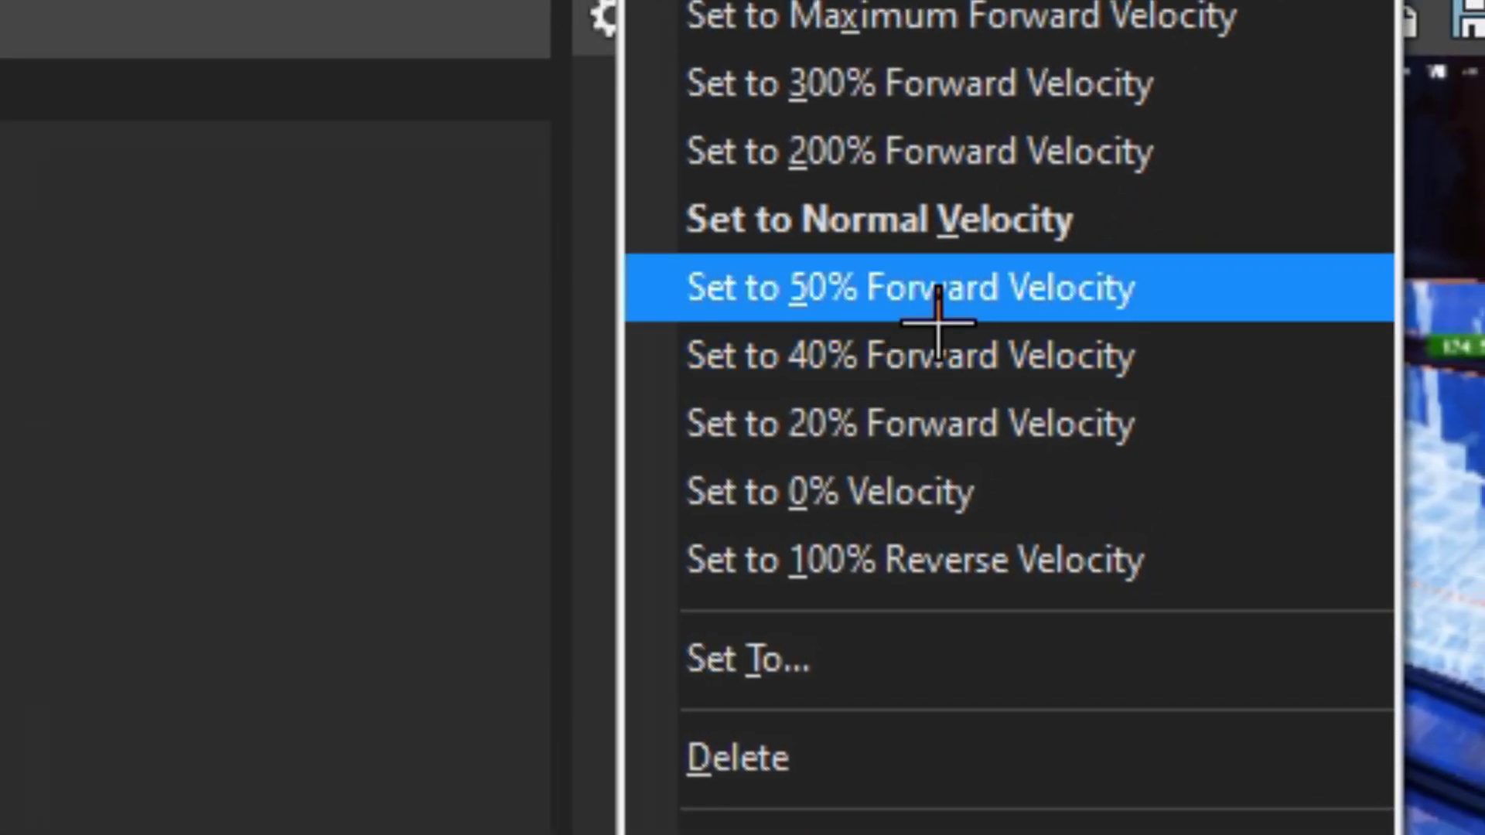
pyautogui.click(963, 132)
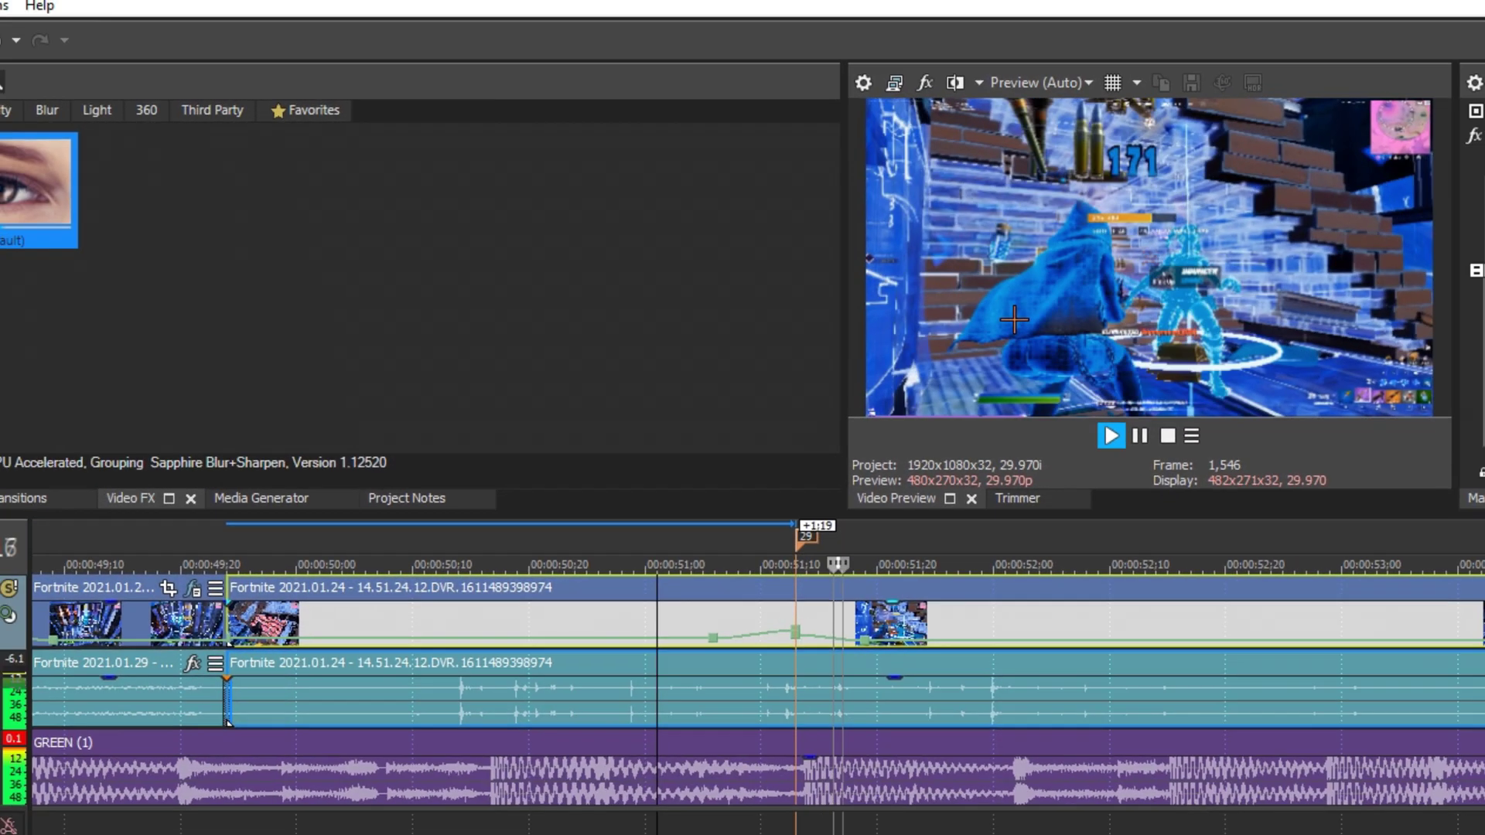
pyautogui.press('space')
pyautogui.press('space')
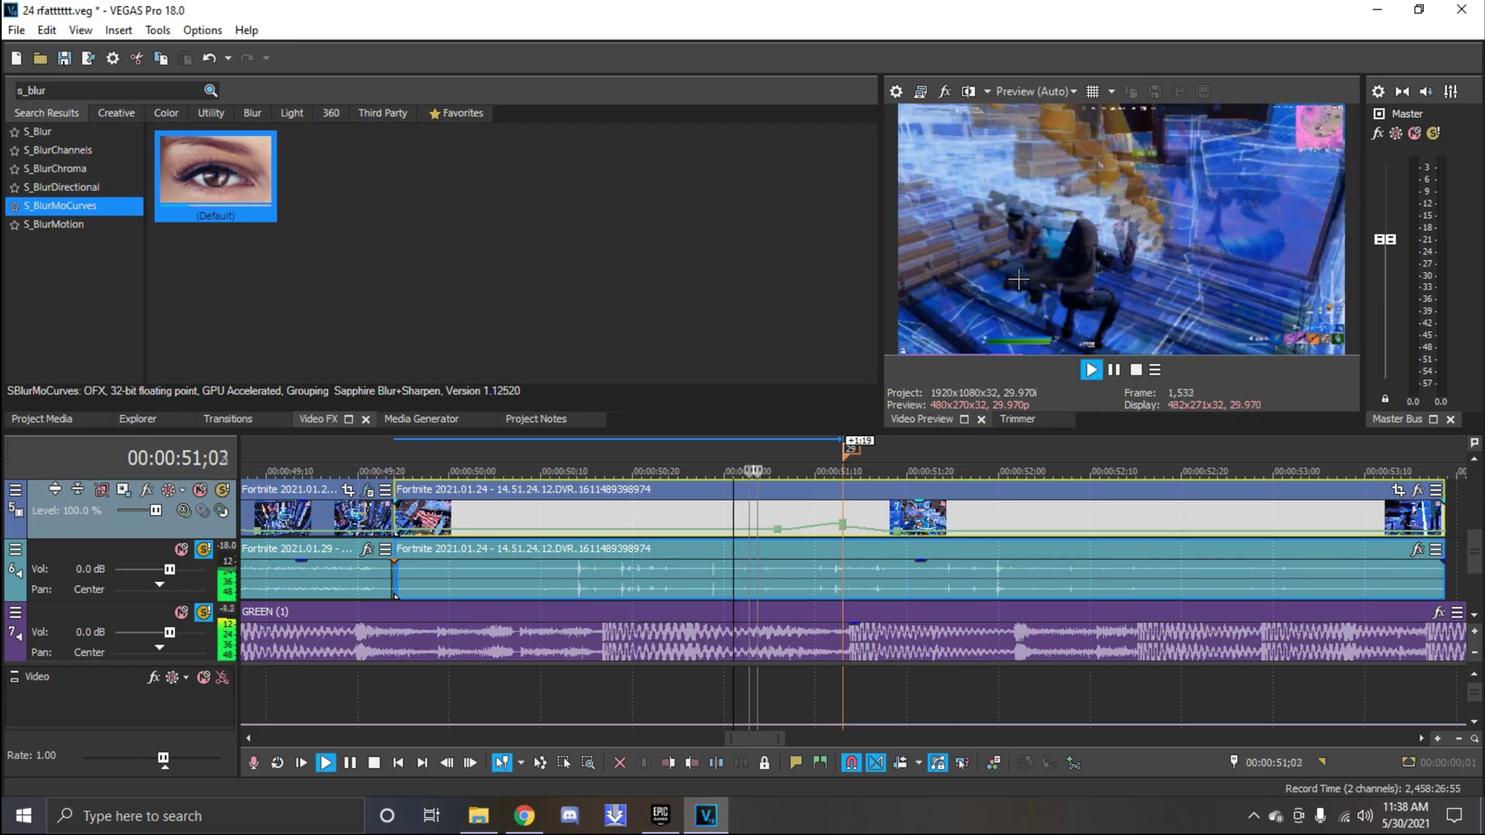
pyautogui.press('space')
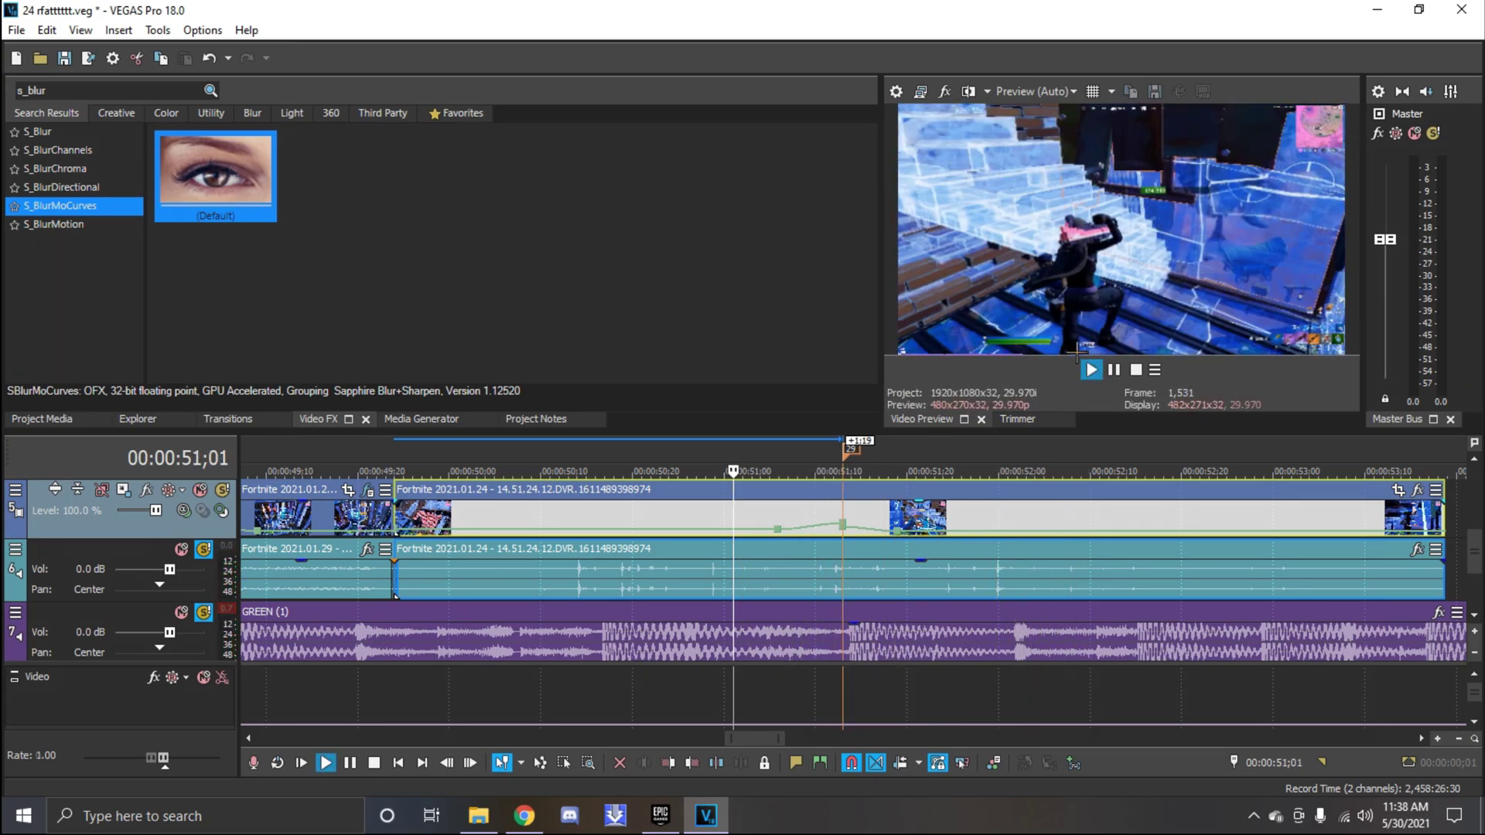
pyautogui.press('space')
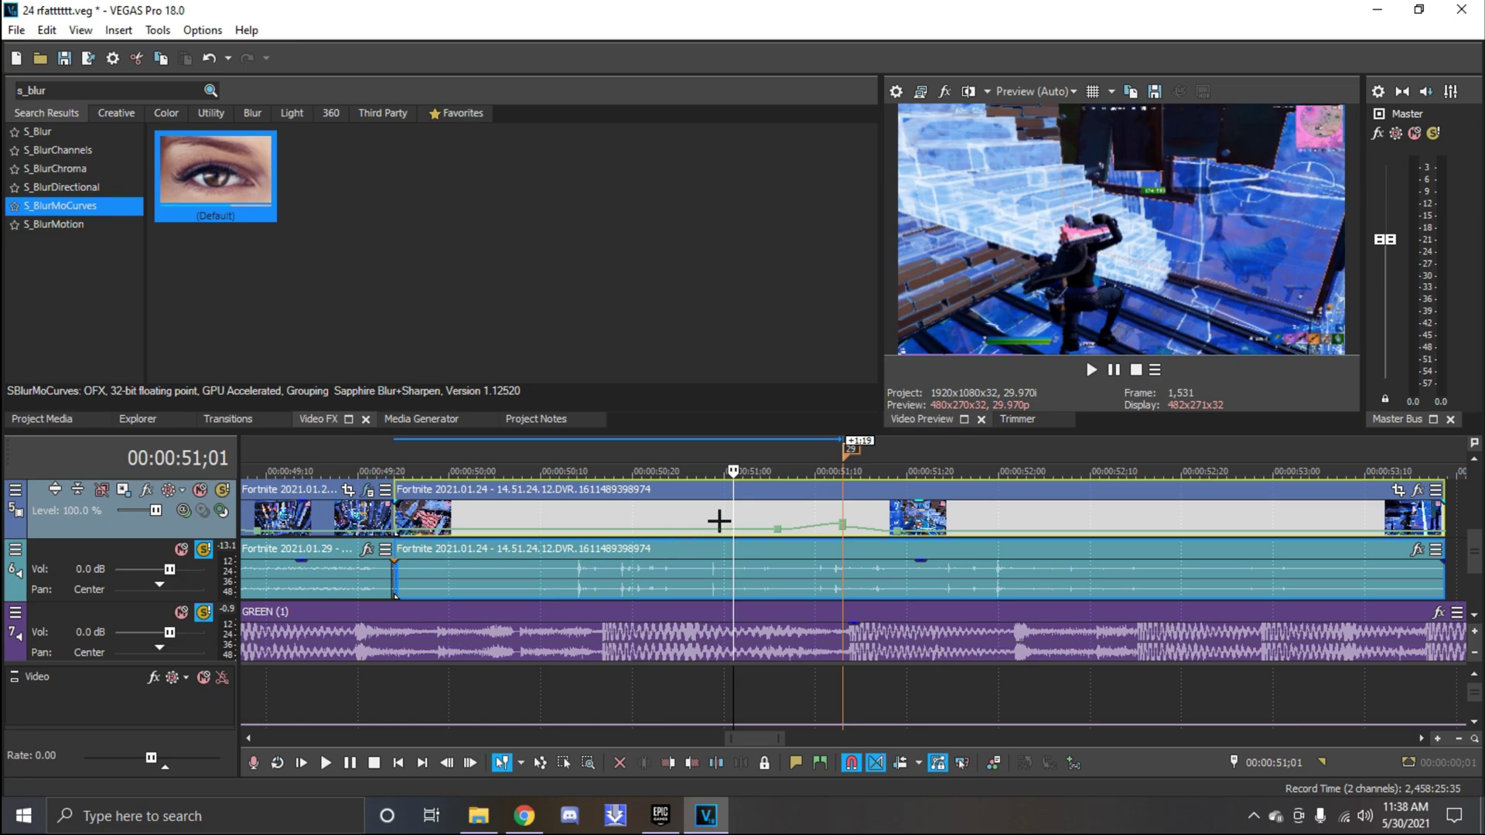
pyautogui.press('Left')
pyautogui.press('Left')
pyautogui.press('Left')
pyautogui.press('Left')
pyautogui.press('Left')
pyautogui.press('Left')
pyautogui.press('Right')
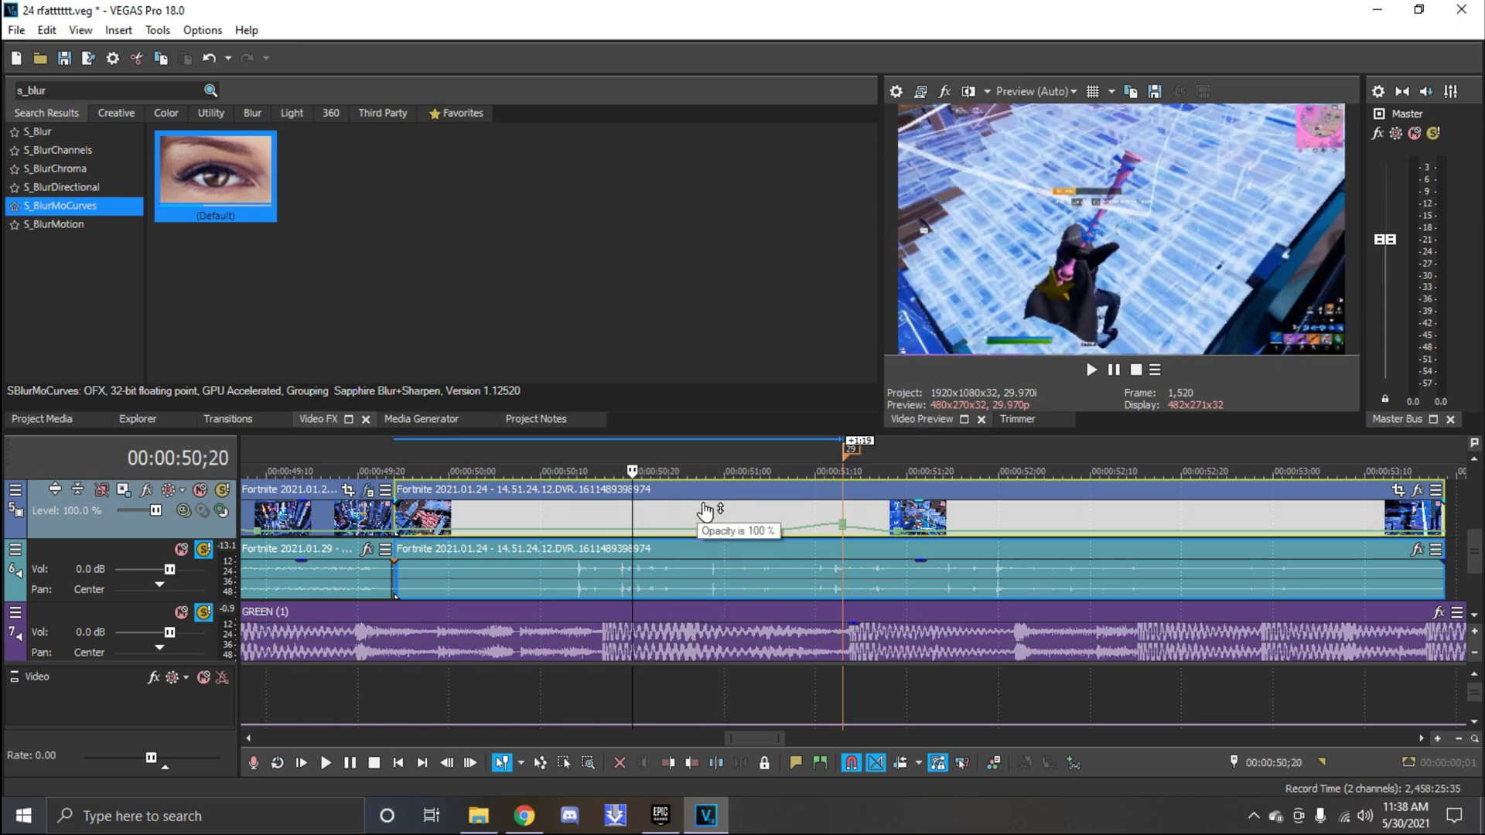
pyautogui.press('Right')
pyautogui.press('Right')
pyautogui.press('Right')
pyautogui.press('Right')
pyautogui.press('Right')
pyautogui.press('Right')
pyautogui.press('Right')
pyautogui.press('Right')
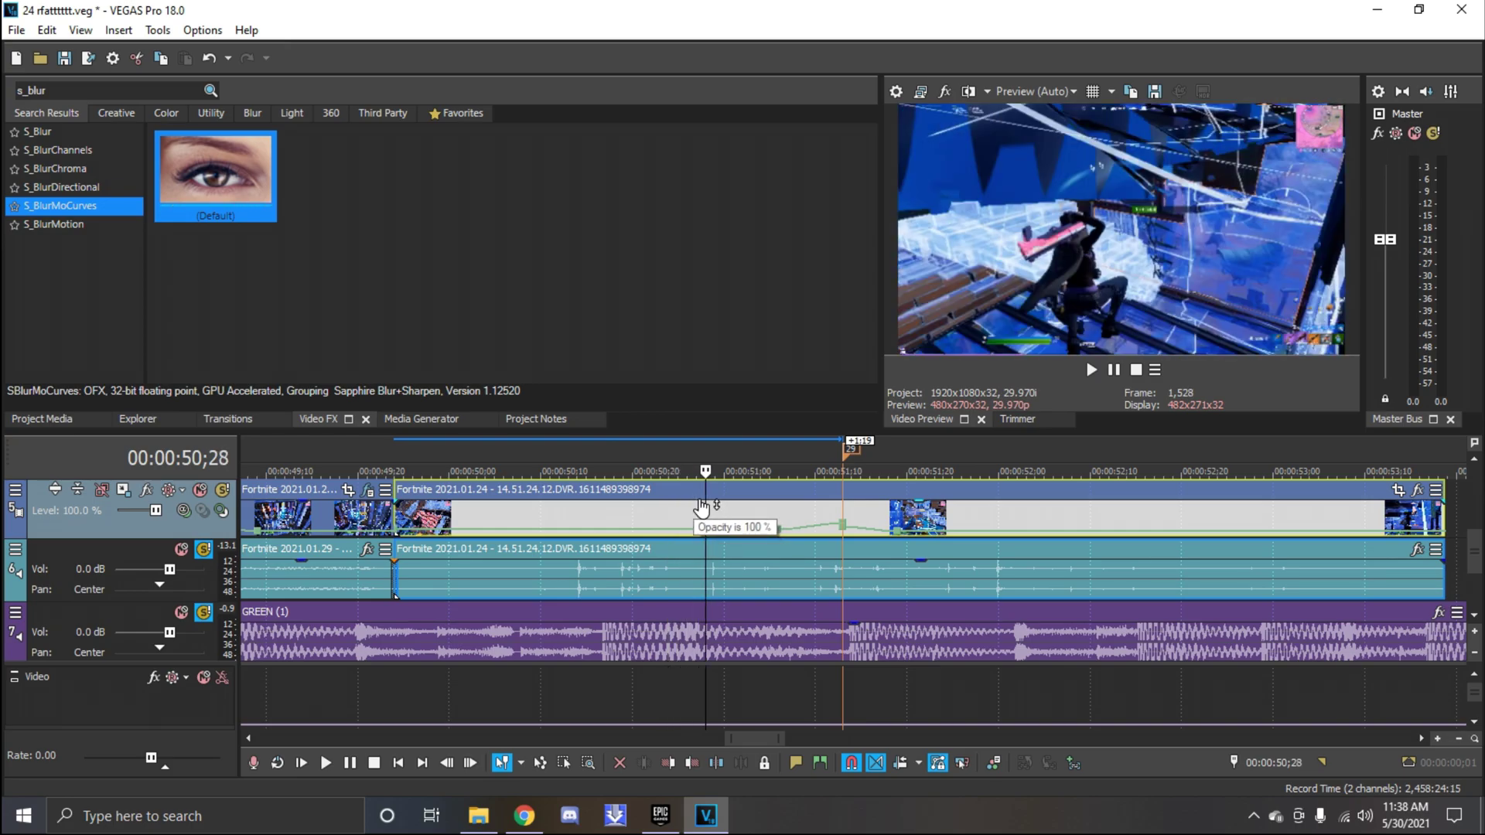
# Step the playhead to just past 00:00:51;00 on the velocity envelope
pyautogui.rightClick(714, 537)
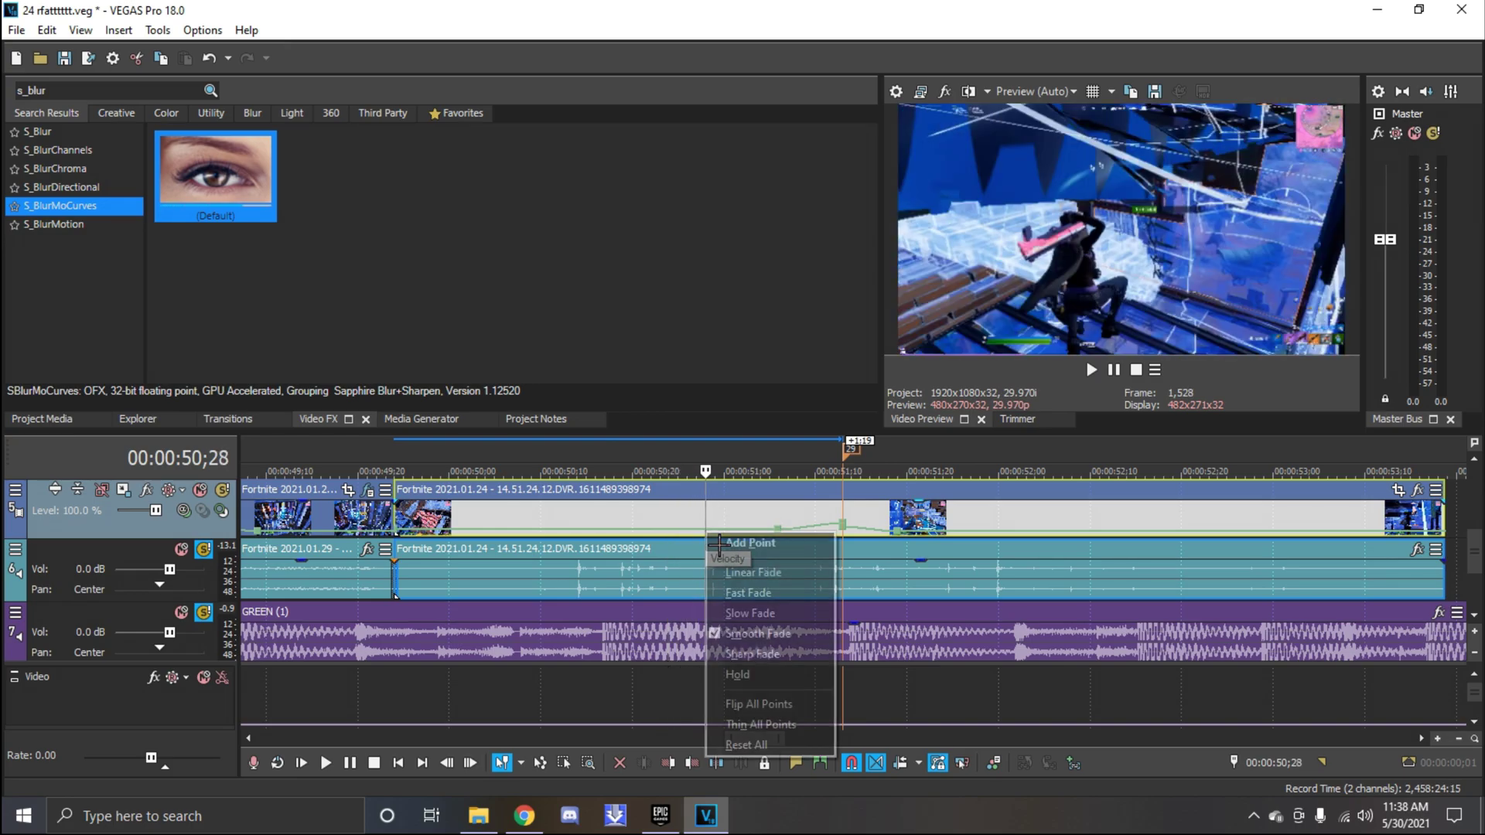
pyautogui.click(743, 544)
pyautogui.press('Right')
pyautogui.press('Right')
pyautogui.press('Right')
pyautogui.press('Right')
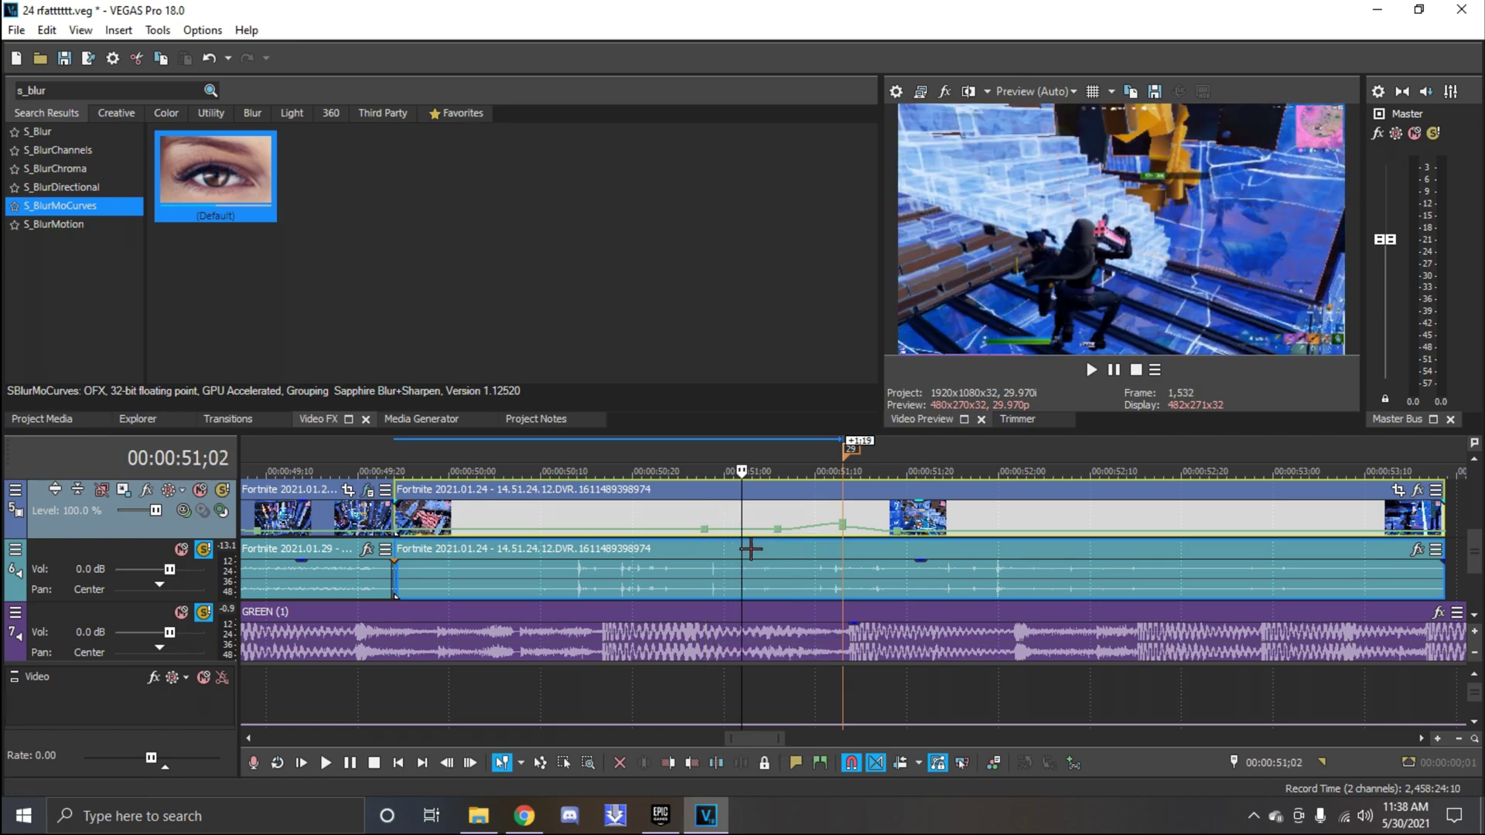
pyautogui.press('Right')
pyautogui.press('Right')
pyautogui.press('Left')
pyautogui.press('Right')
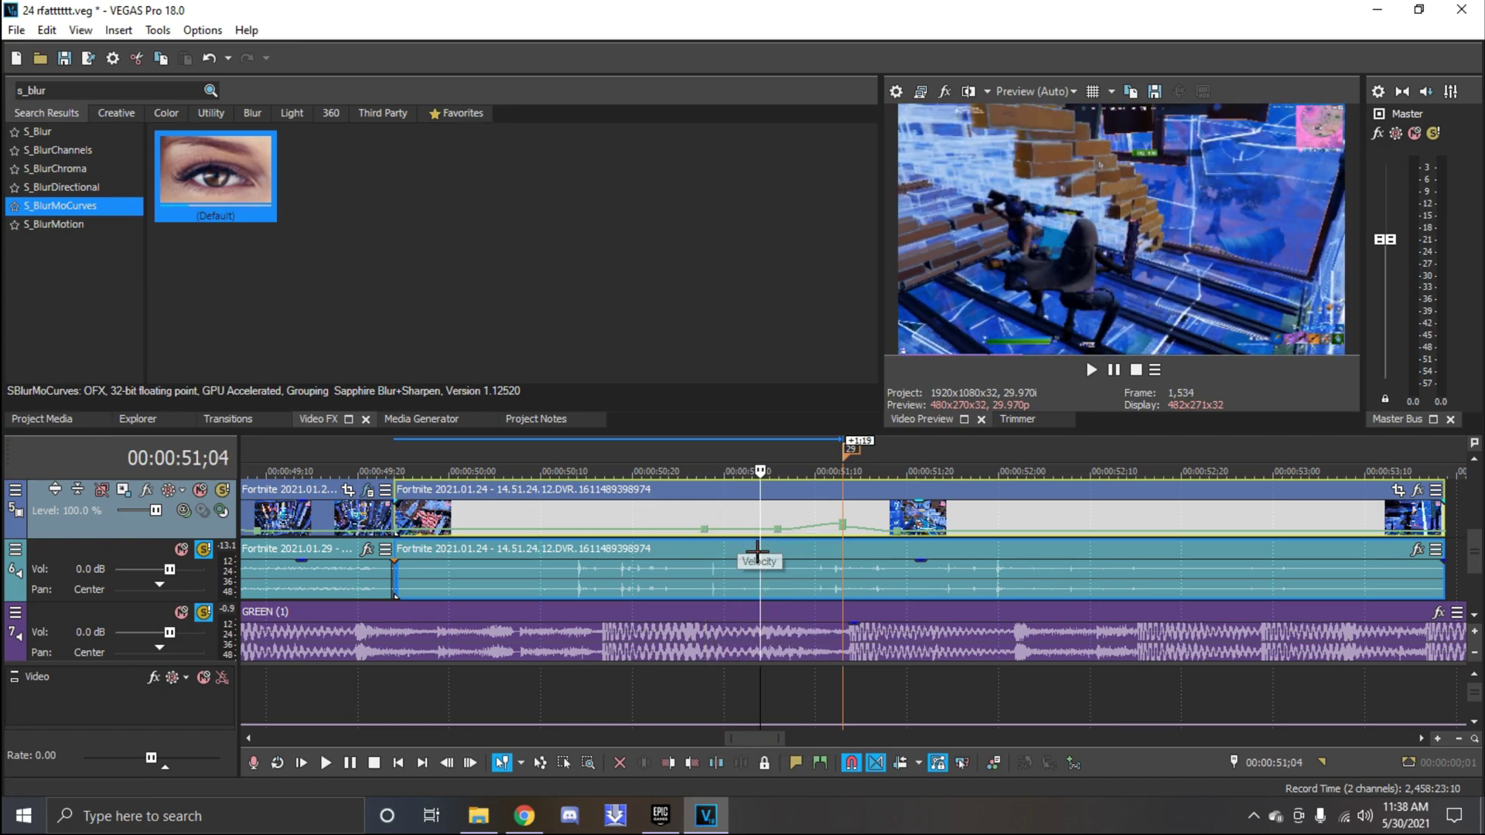
# Add three velocity points around the playhead near 00:00:51
pyautogui.rightClick(767, 534)
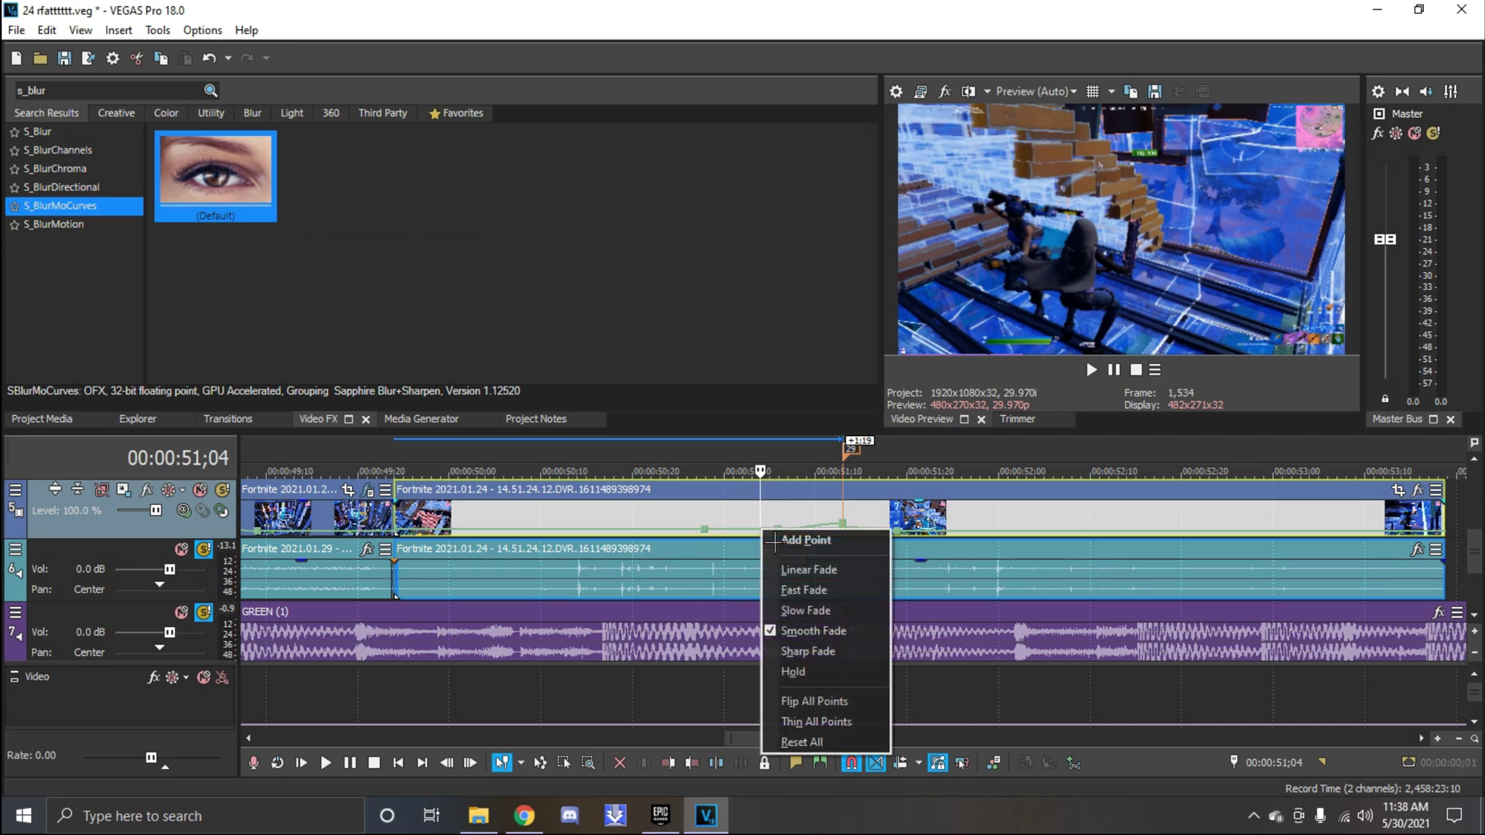
pyautogui.click(808, 542)
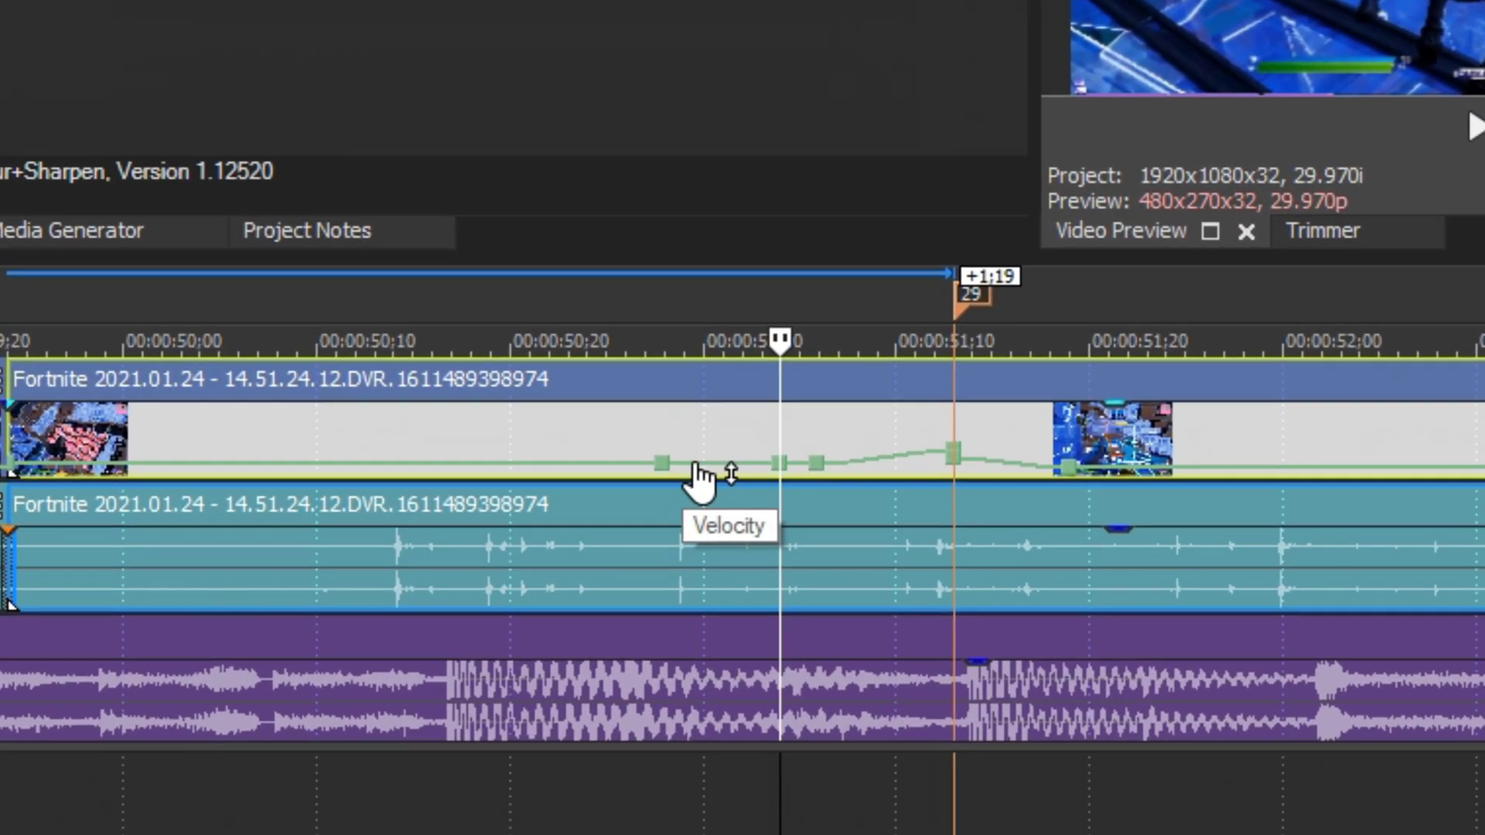
pyautogui.rightClick(716, 528)
pyautogui.click(759, 544)
pyautogui.rightClick(768, 361)
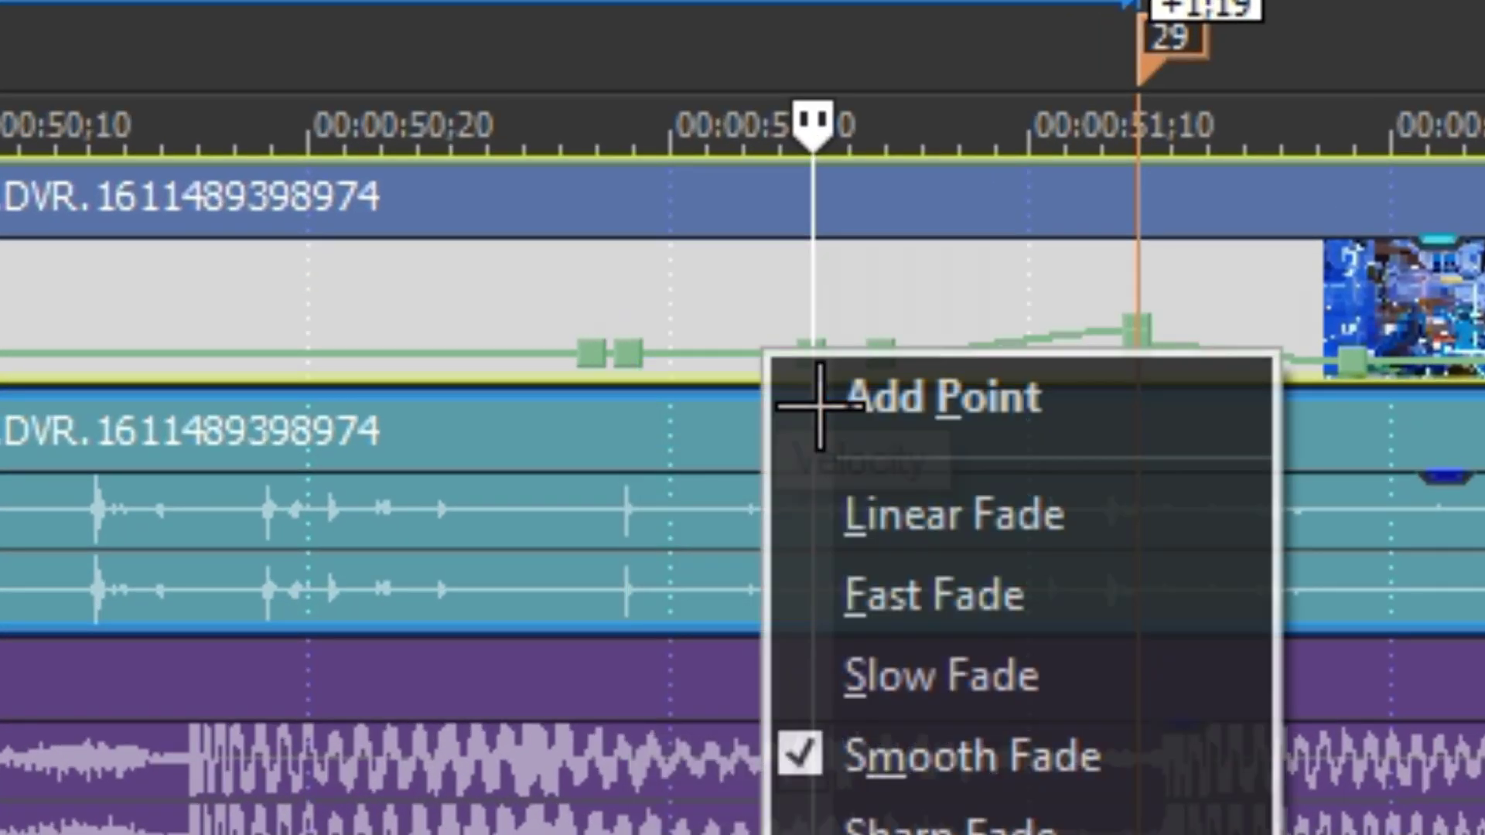
pyautogui.click(813, 398)
# Pull two of the new points down to -100% and return to 00:00:50;25
pyautogui.moveTo(655, 363); pyautogui.dragTo(608, 382)
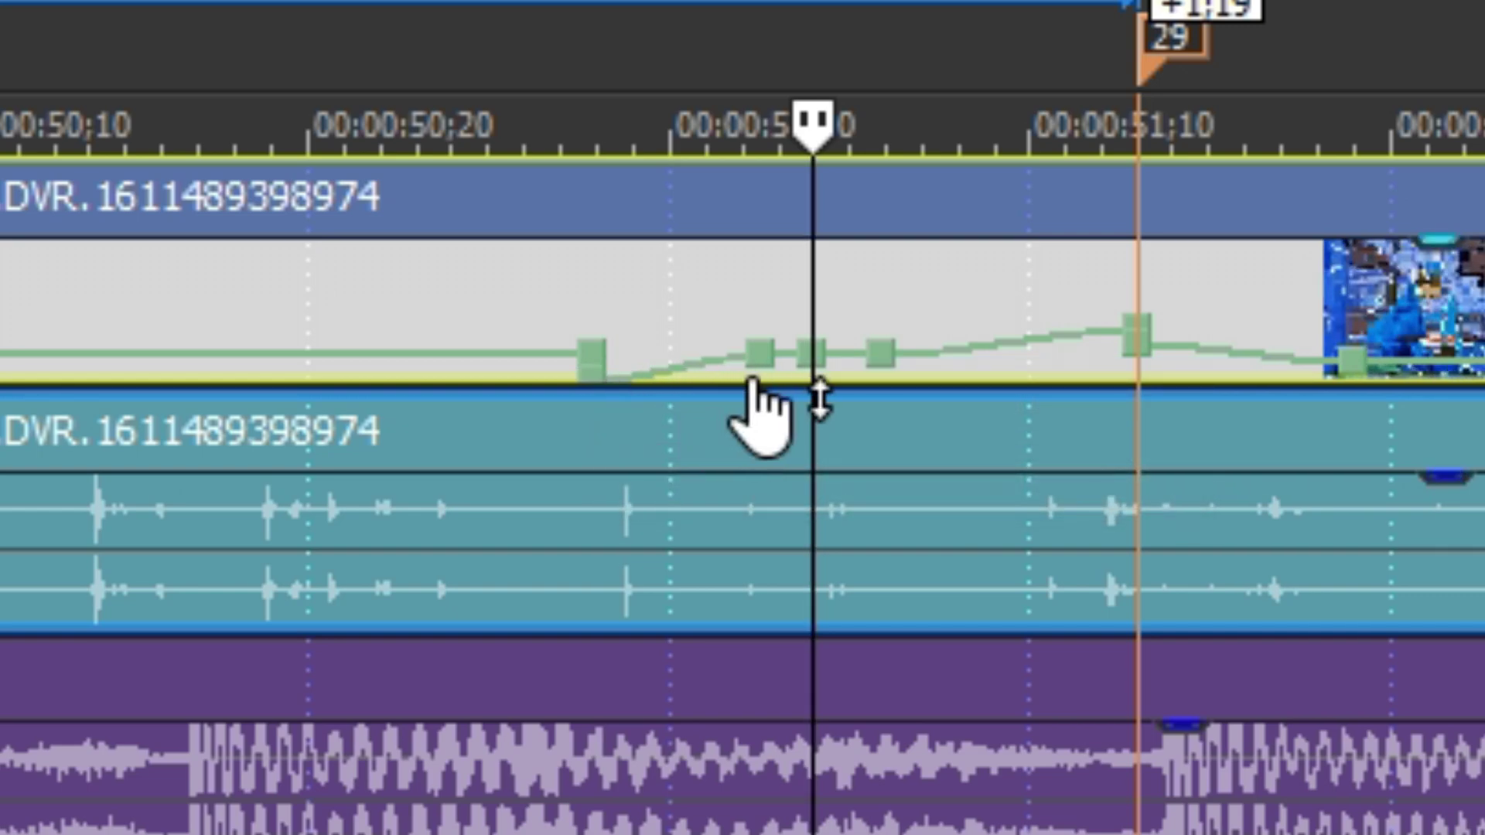
pyautogui.moveTo(761, 360); pyautogui.dragTo(823, 446)
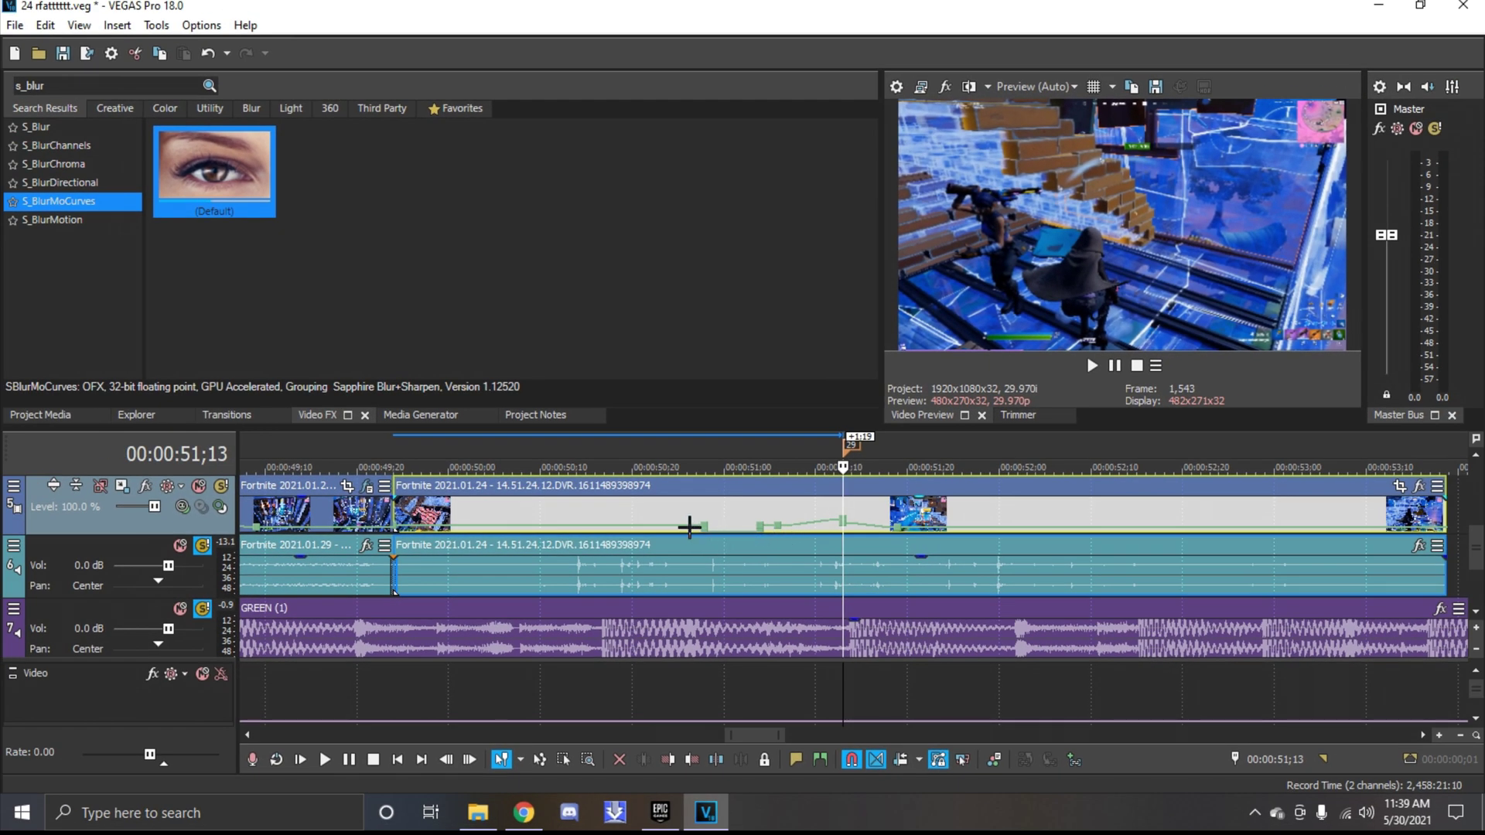
pyautogui.click(679, 526)
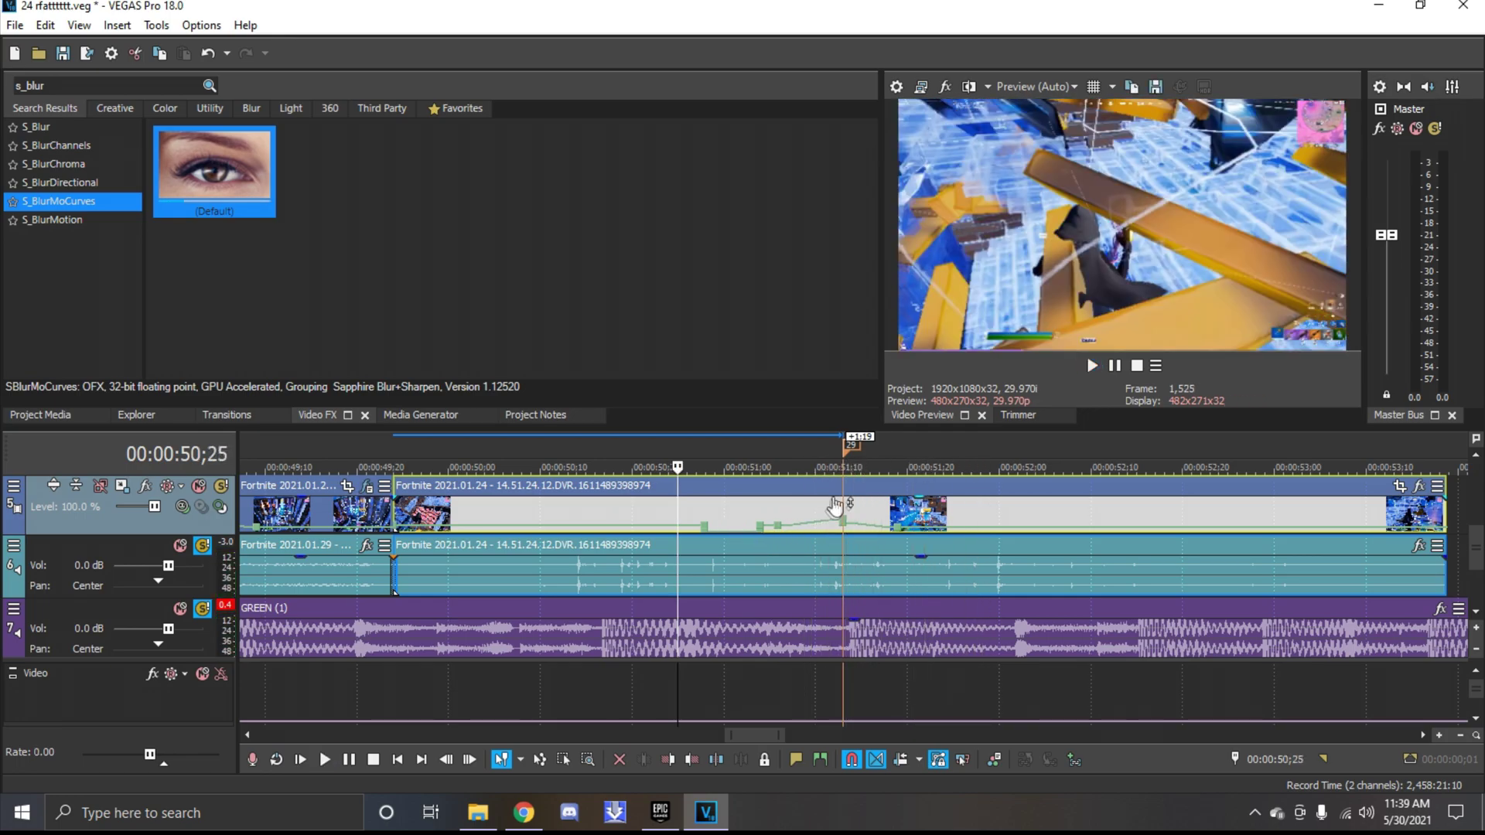
# Trim the Fortnite clip's start a little later
pyautogui.click(854, 453)
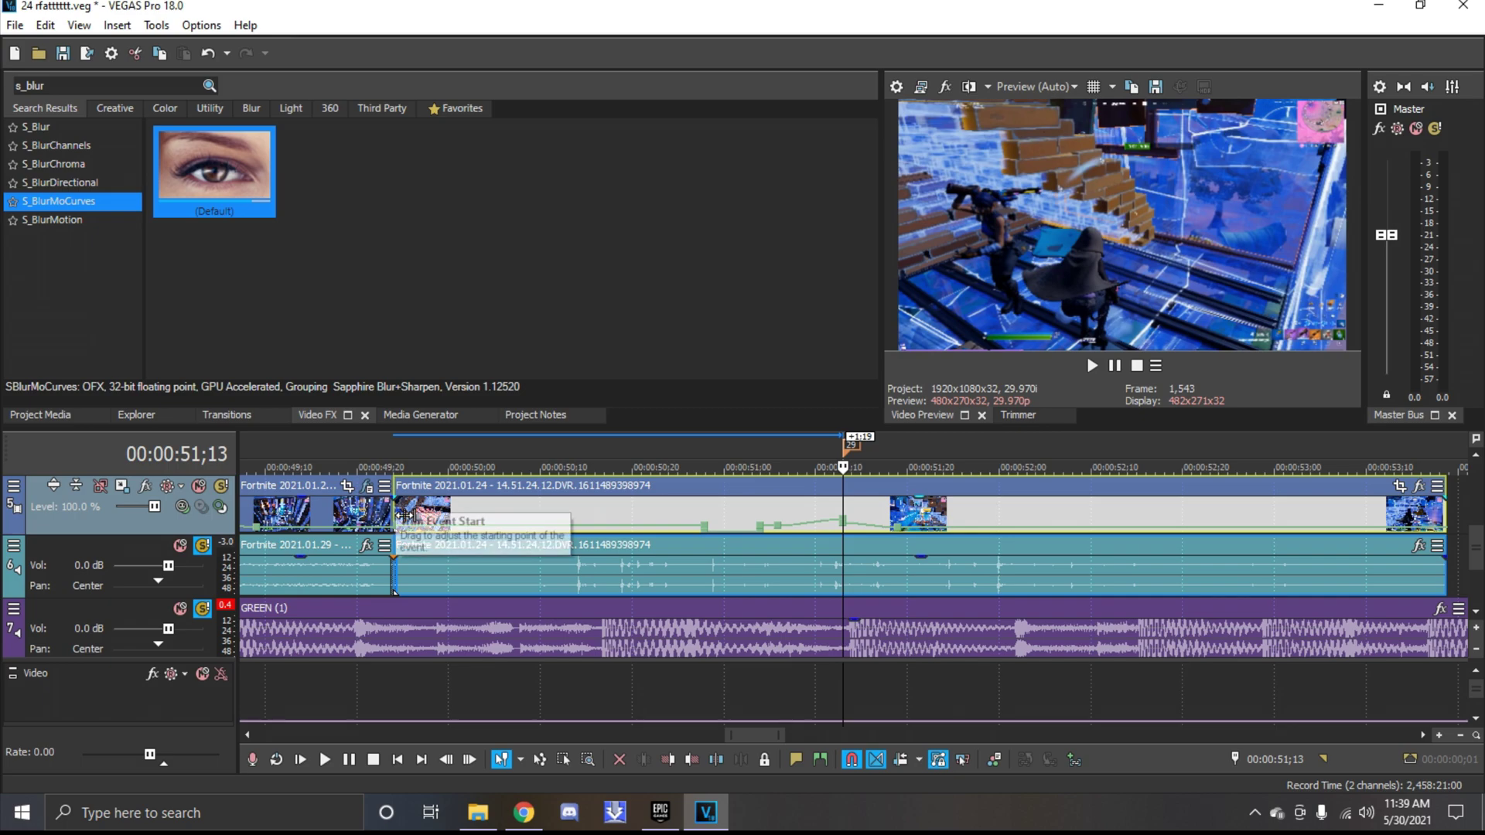
pyautogui.moveTo(394, 519); pyautogui.dragTo(422, 519)
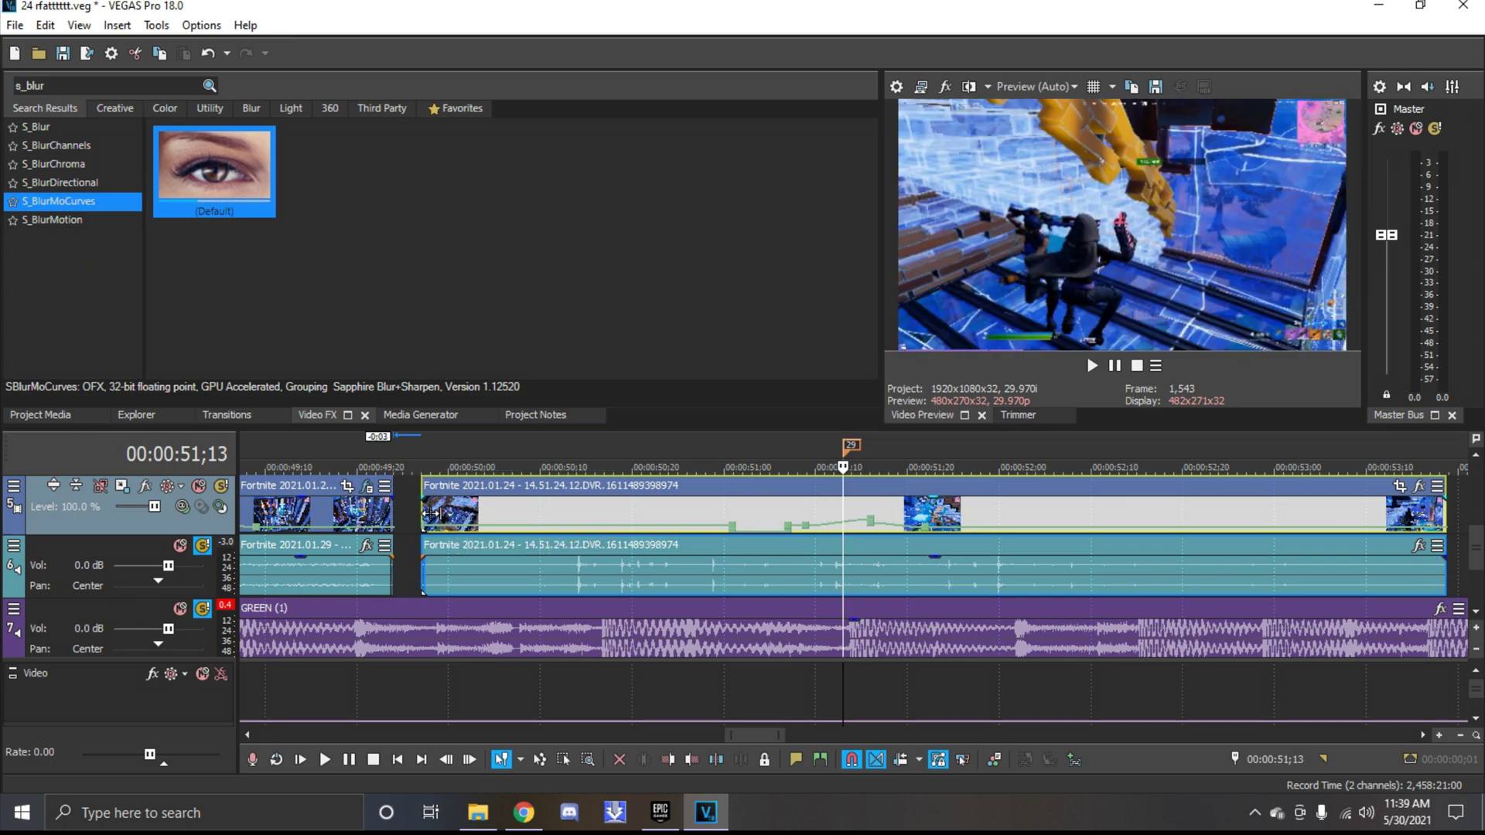
pyautogui.moveTo(422, 522)
pyautogui.mouseDown()
pyautogui.moveTo(451, 523)
pyautogui.moveTo(396, 522)
pyautogui.mouseUp()
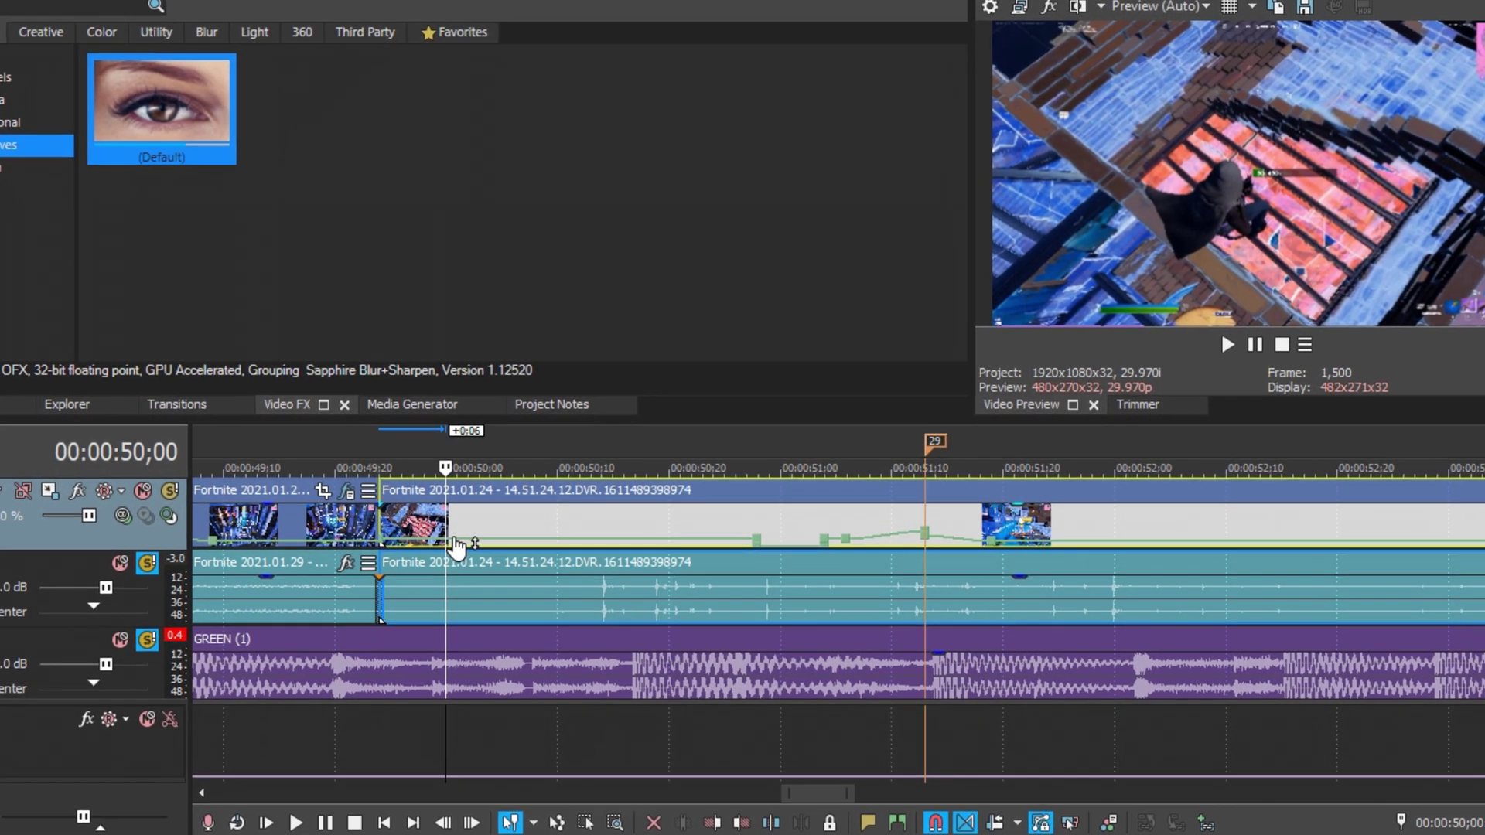
# Add a velocity point near the clip start and raise the opening speed to about 247%
pyautogui.rightClick(450, 528)
pyautogui.click(511, 561)
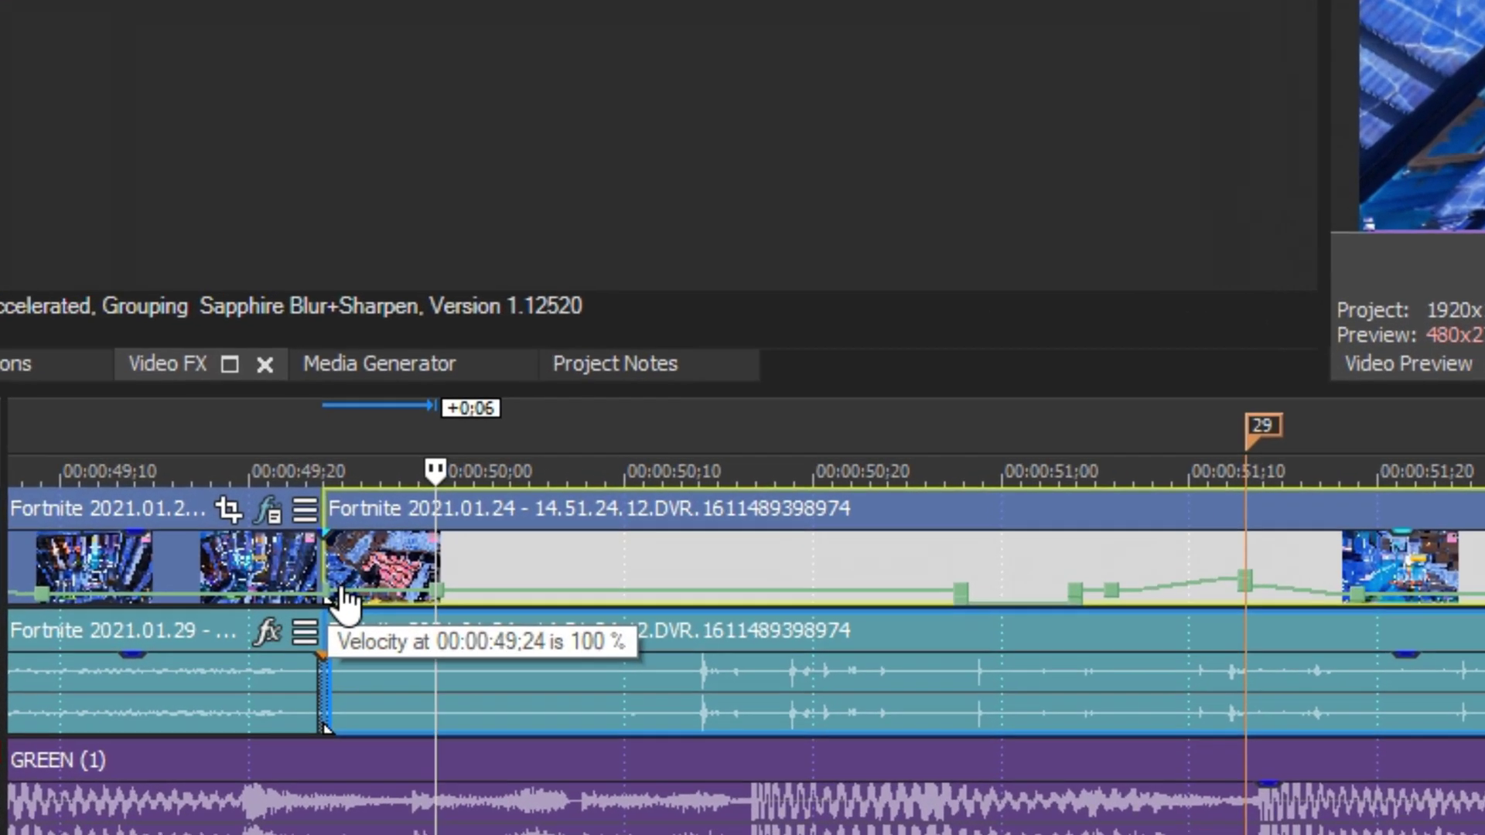
pyautogui.moveTo(342, 600); pyautogui.dragTo(330, 586)
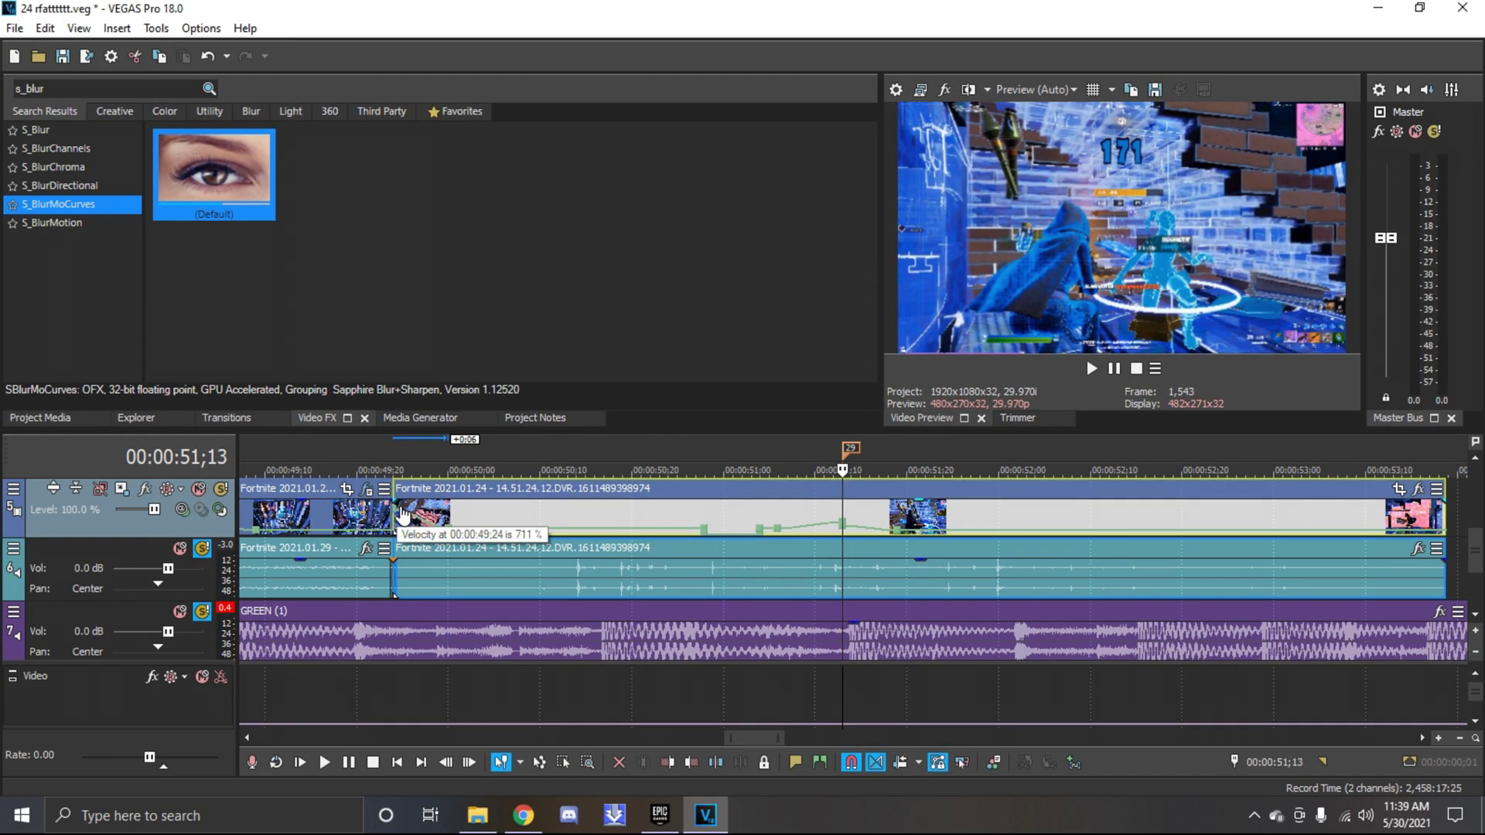
pyautogui.moveTo(401, 517); pyautogui.dragTo(403, 528)
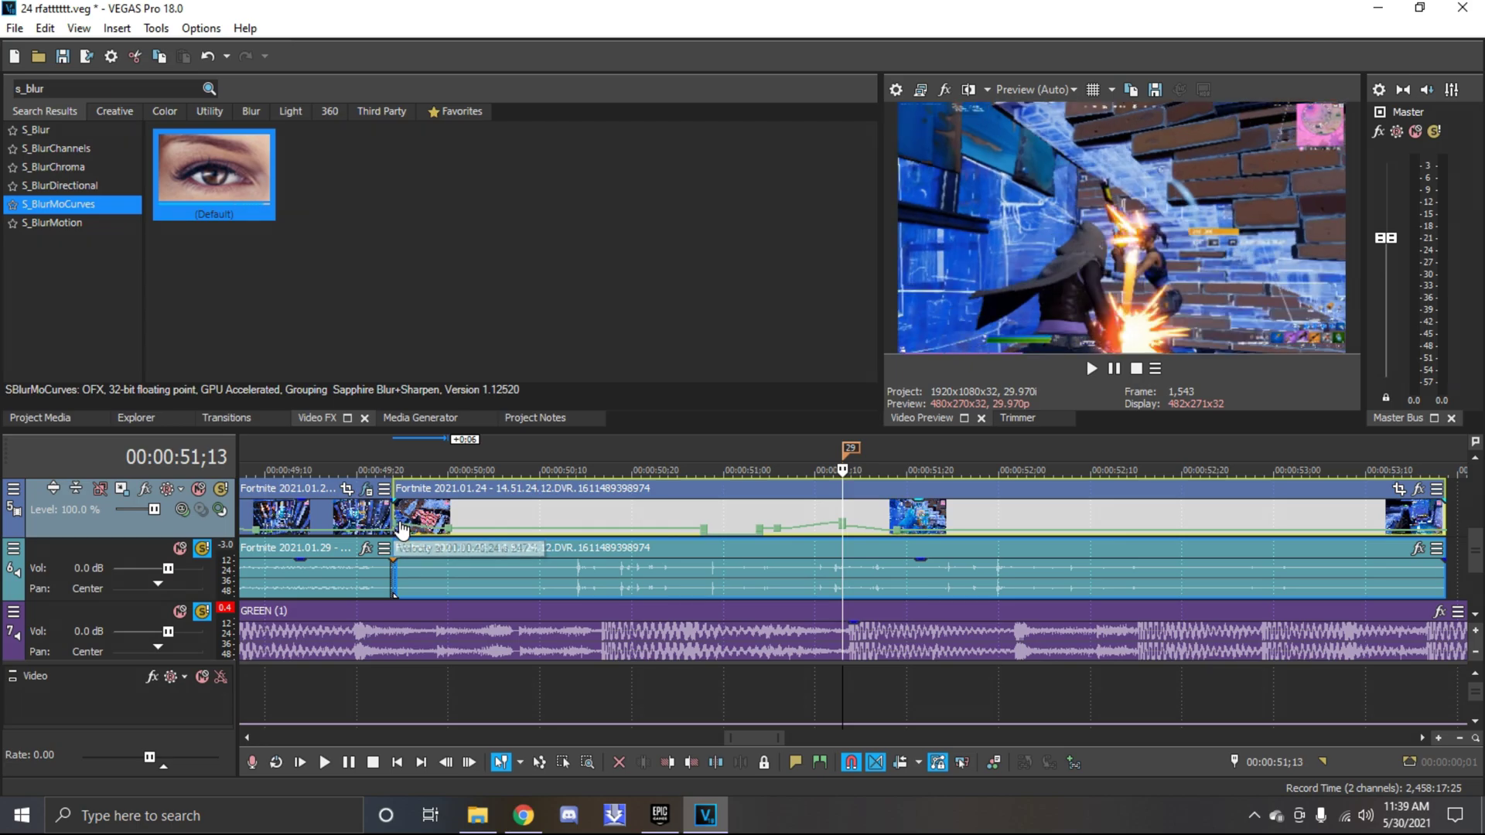
pyautogui.moveTo(406, 508)
pyautogui.mouseDown()
pyautogui.moveTo(563, 513)
pyautogui.moveTo(406, 507)
pyautogui.mouseUp()
# Play back the speed ramp and set the edit position to 00:00:50;28
pyautogui.press('space')
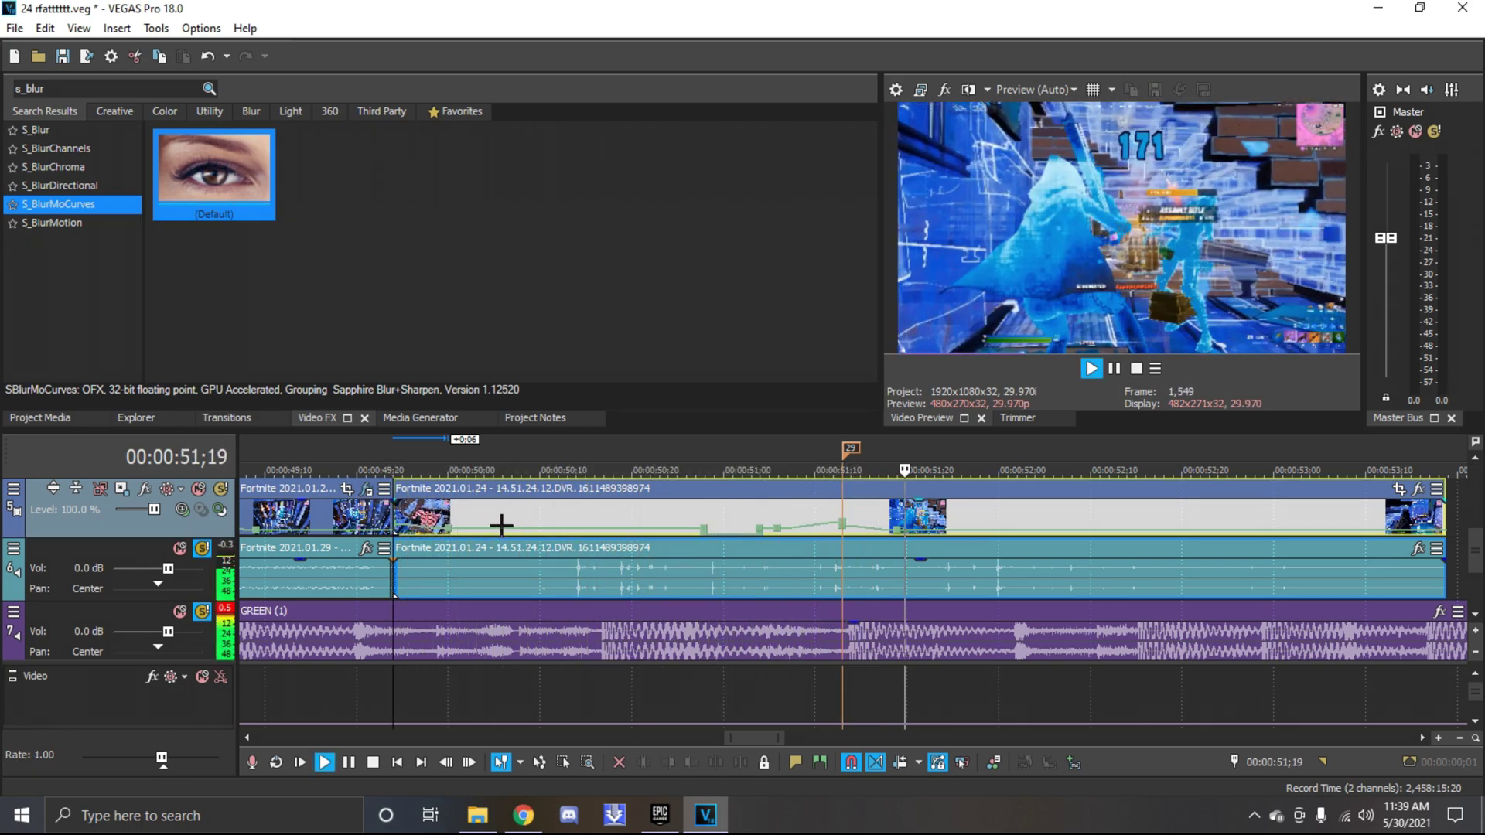
pyautogui.press('space')
pyautogui.press('space')
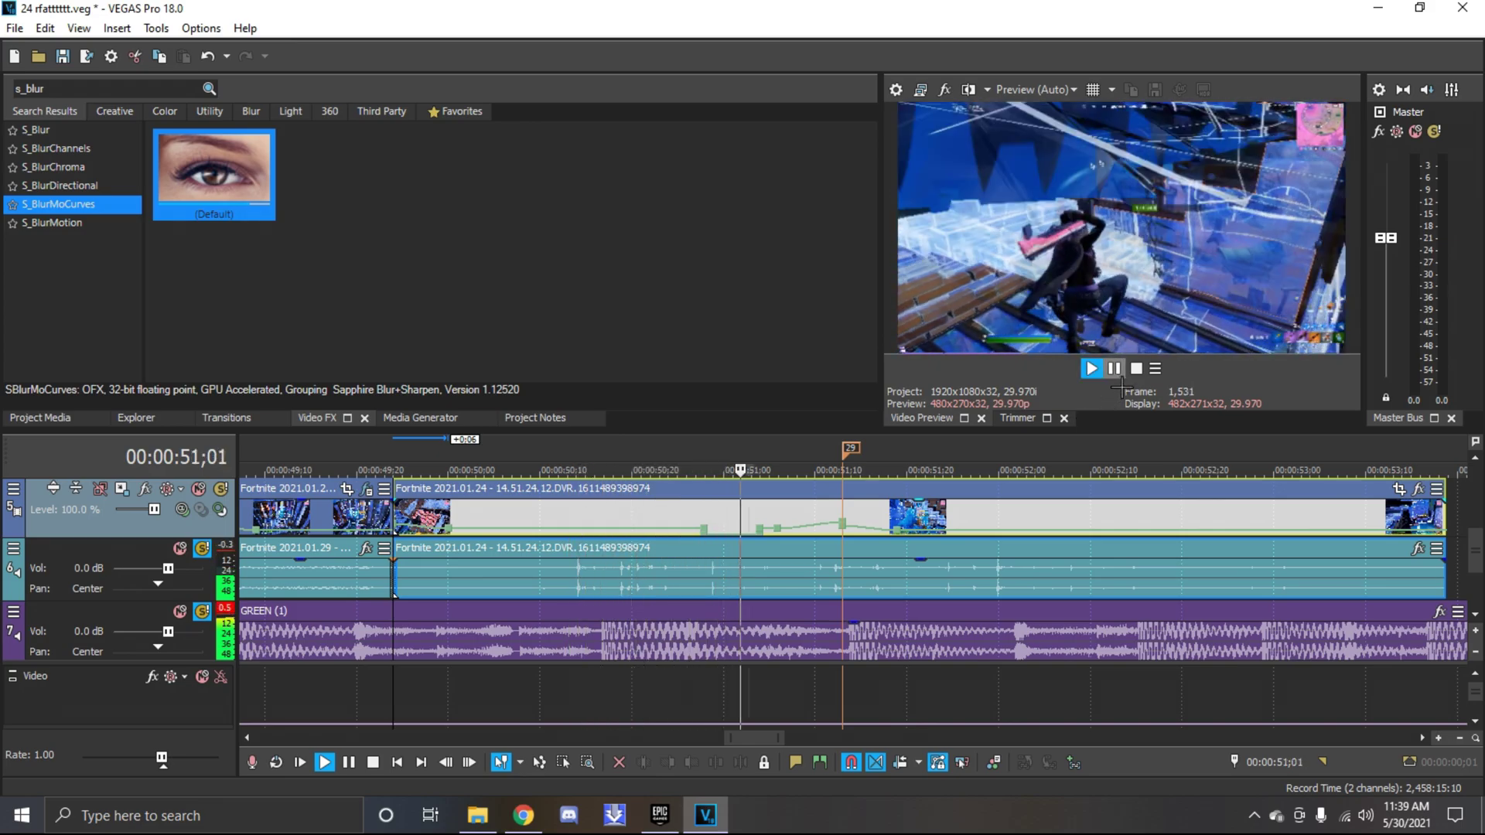
pyautogui.click(1136, 369)
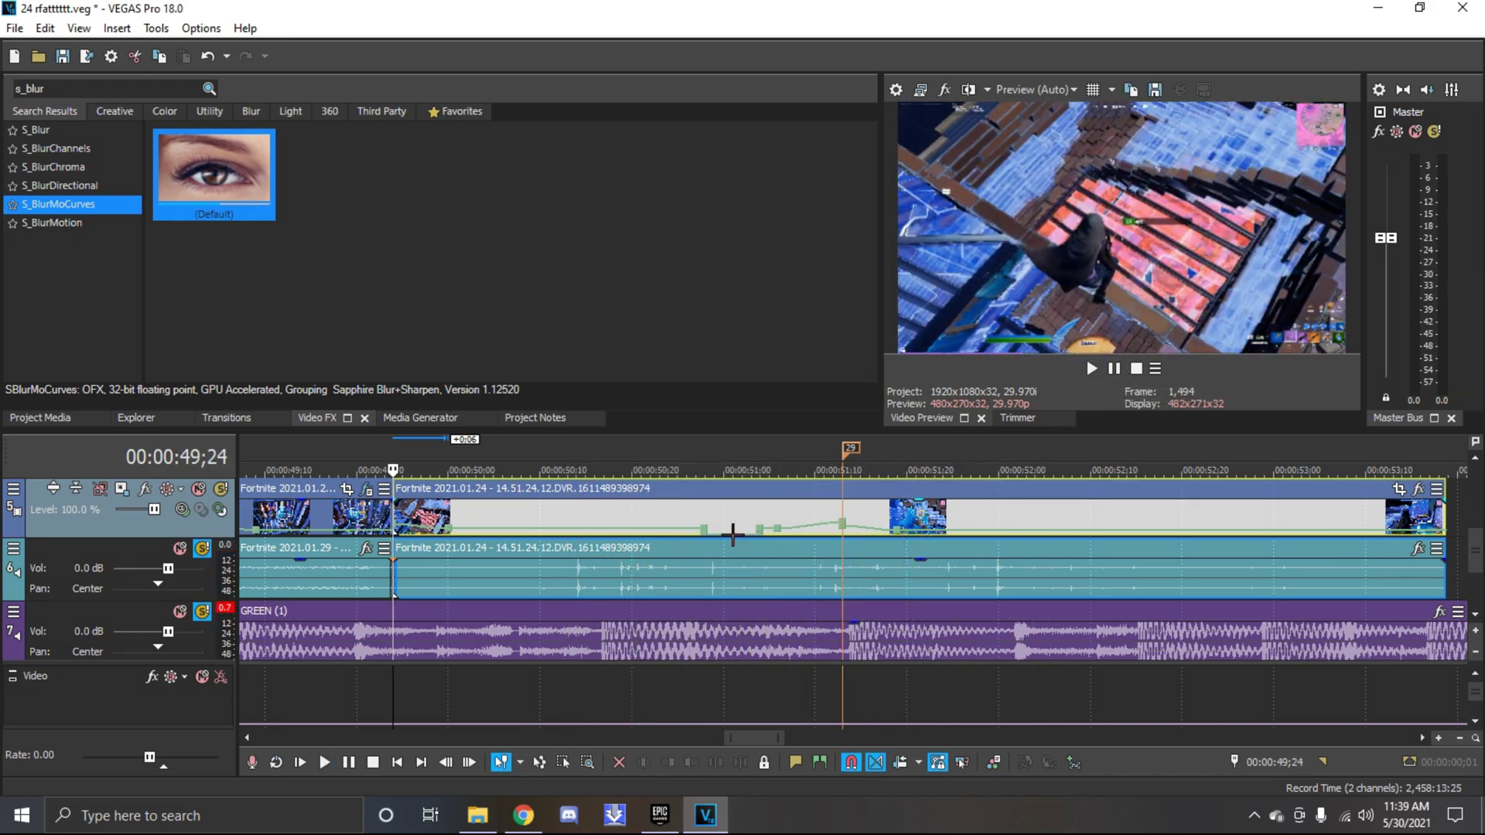
pyautogui.click(706, 529)
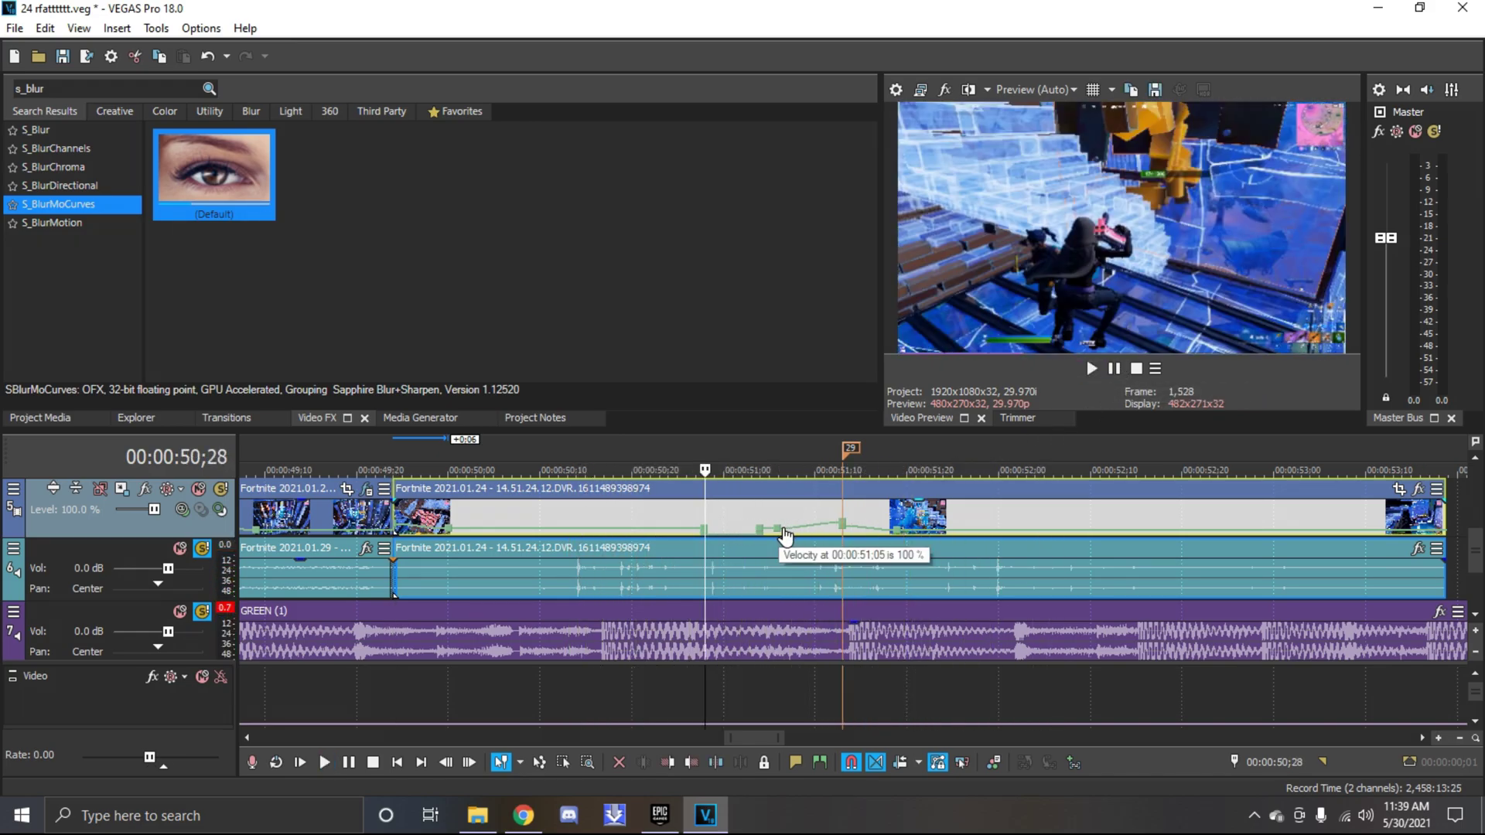
pyautogui.rightClick(786, 535)
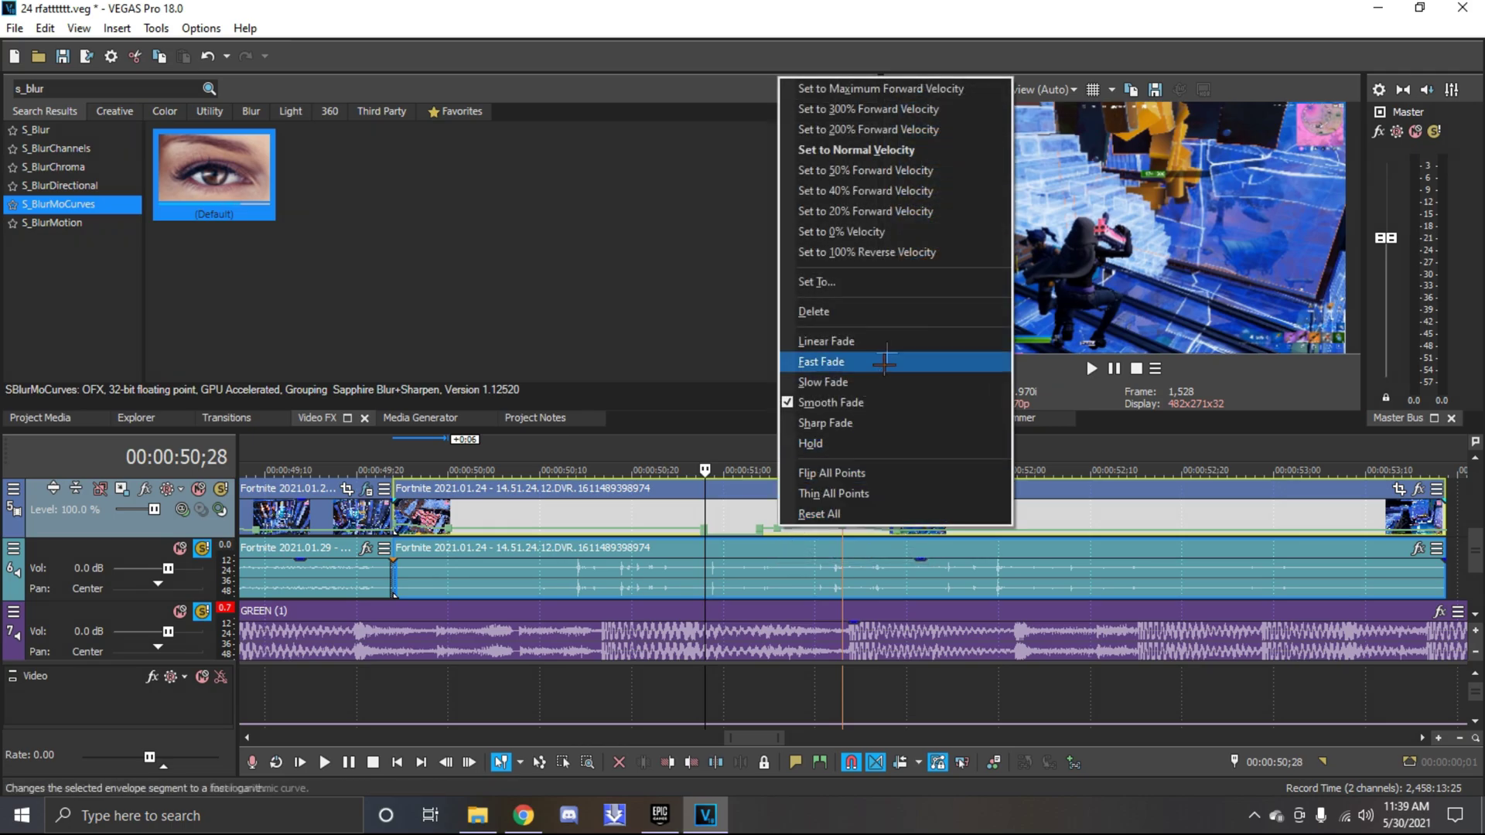
pyautogui.click(856, 313)
pyautogui.press('space')
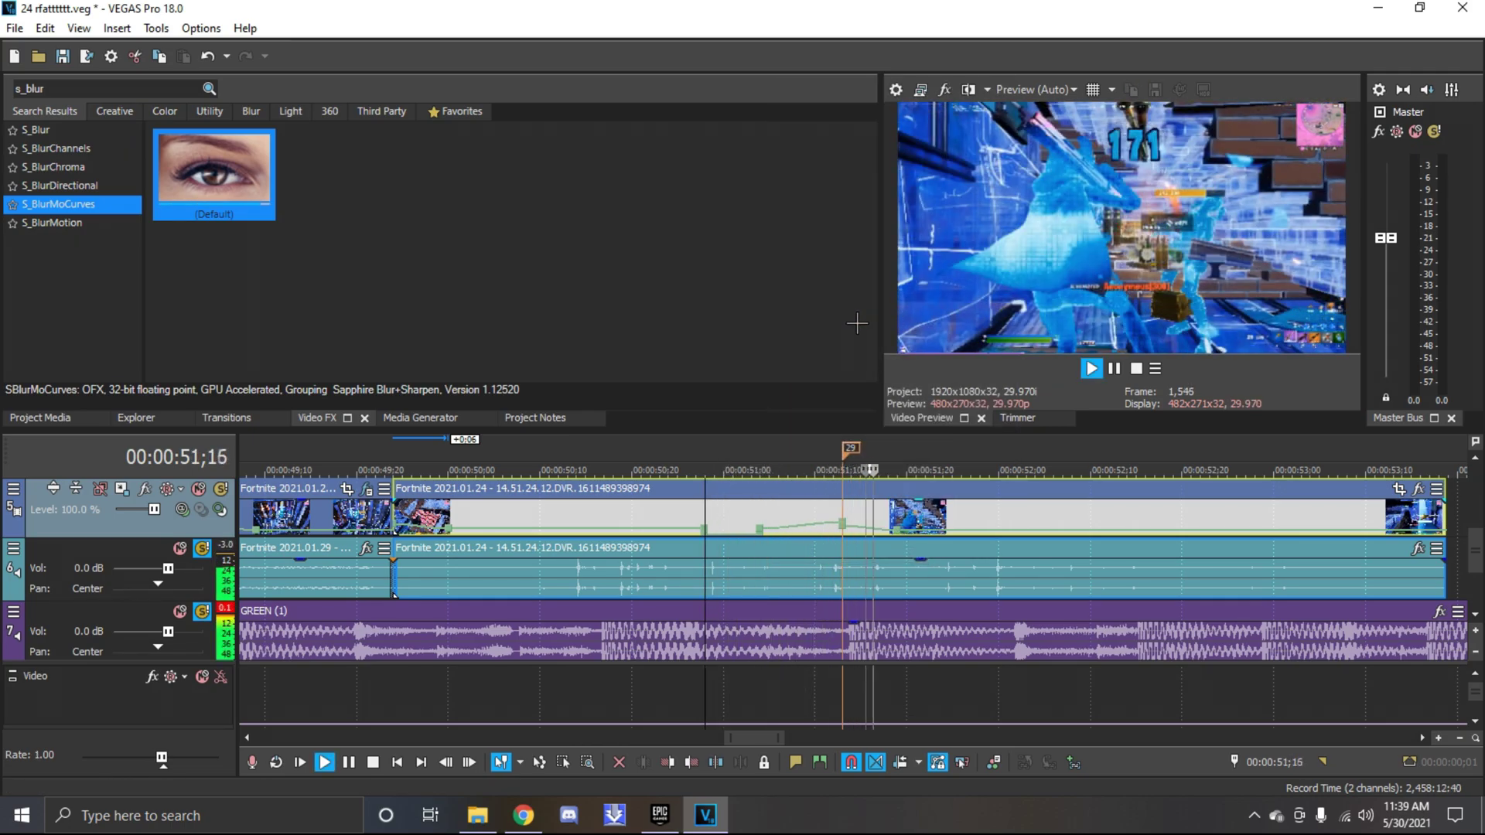
pyautogui.press('space')
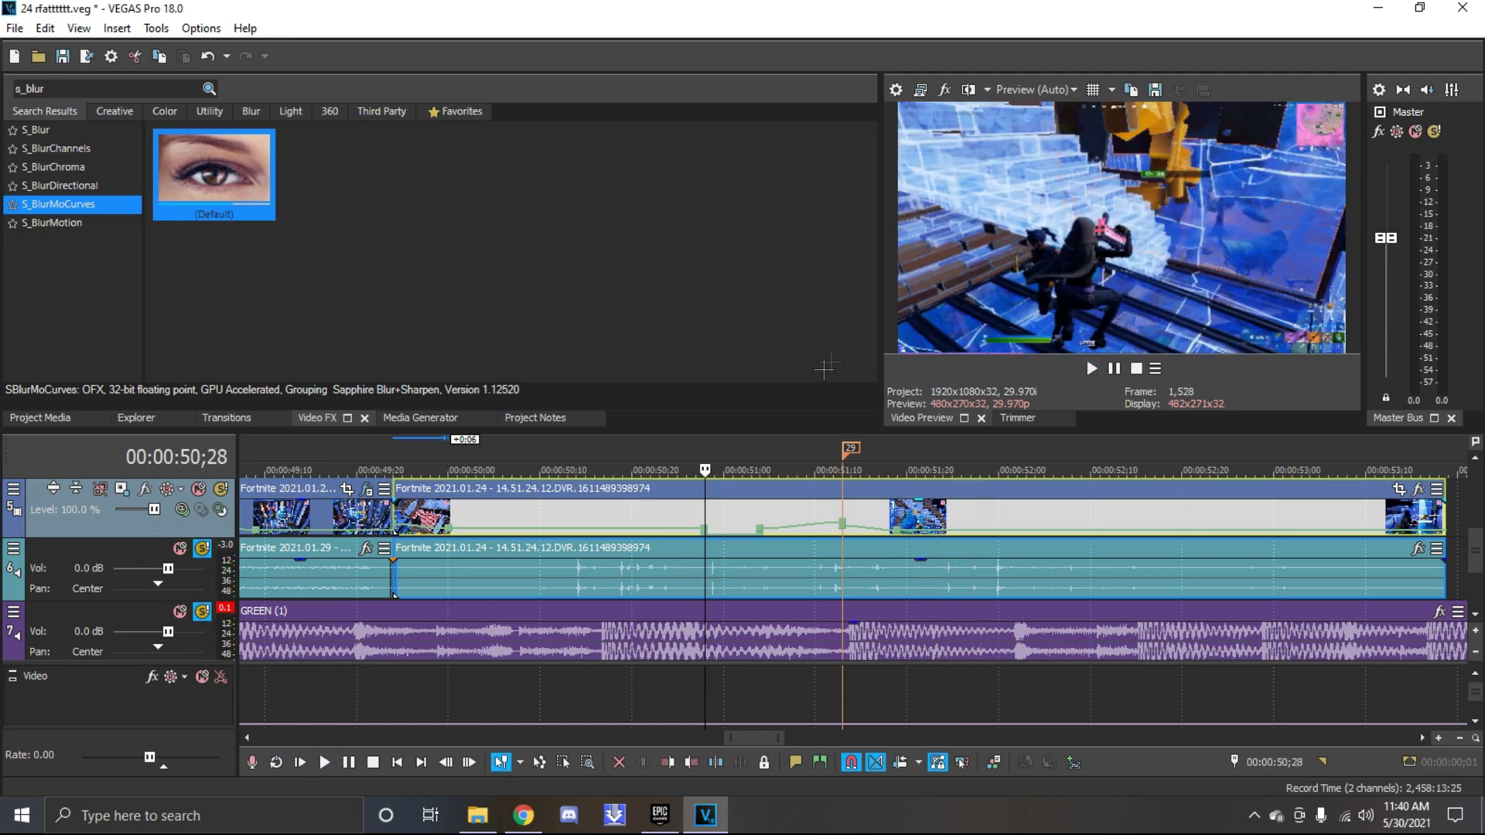
pyautogui.click(841, 496)
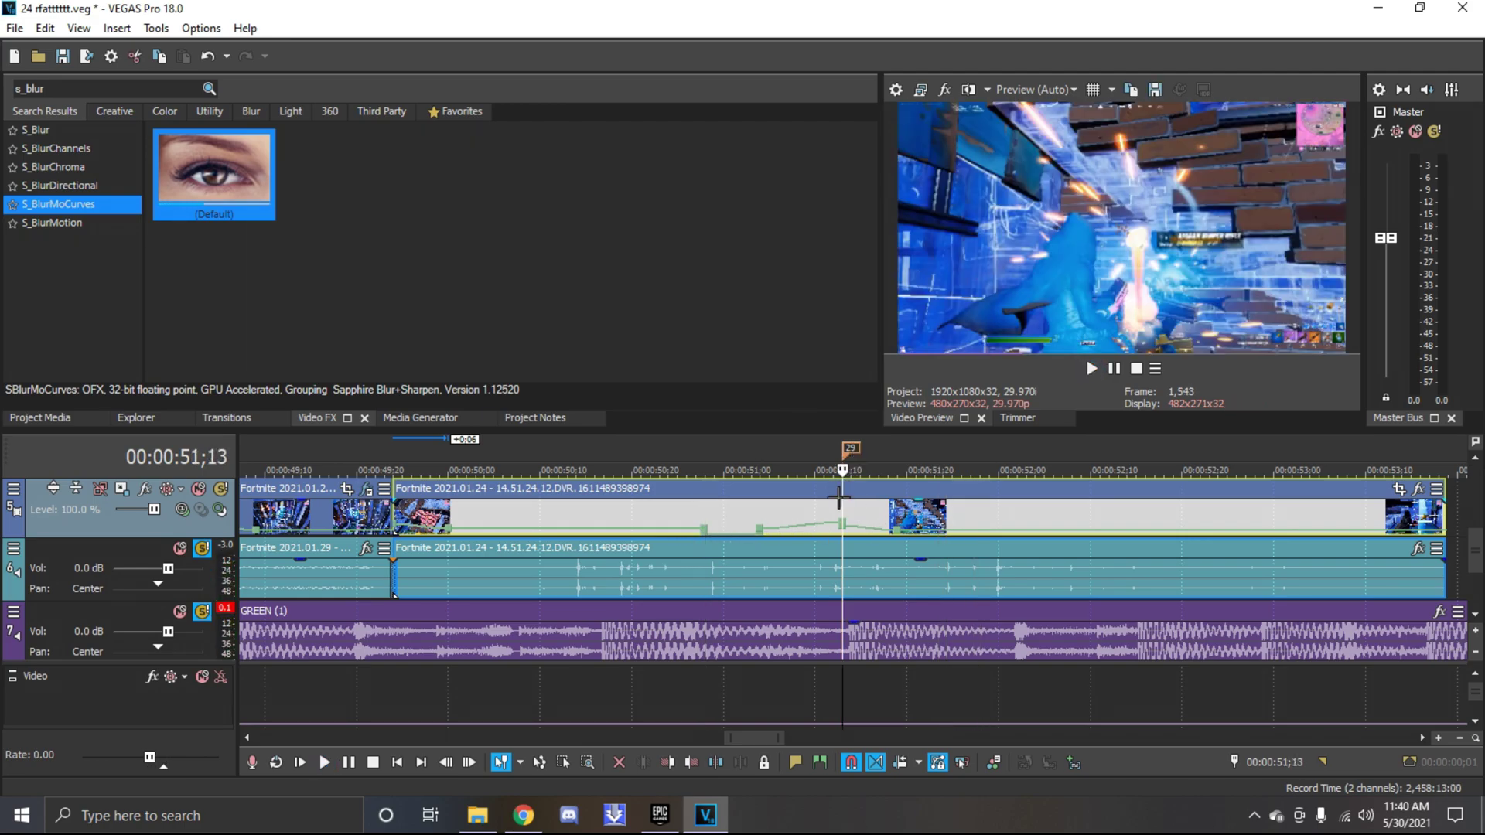
pyautogui.press('space')
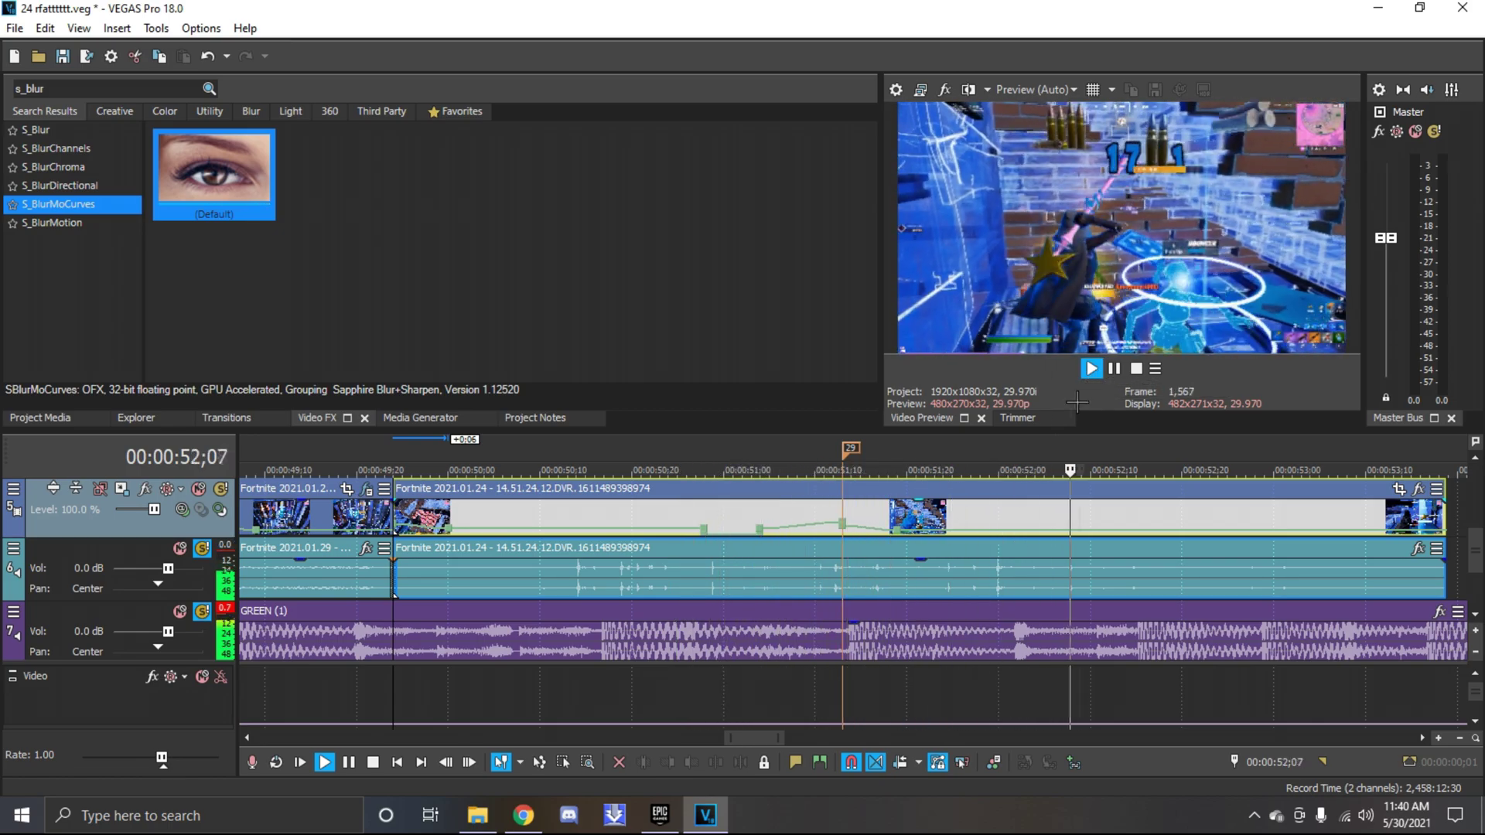
pyautogui.press('space')
pyautogui.click(720, 531)
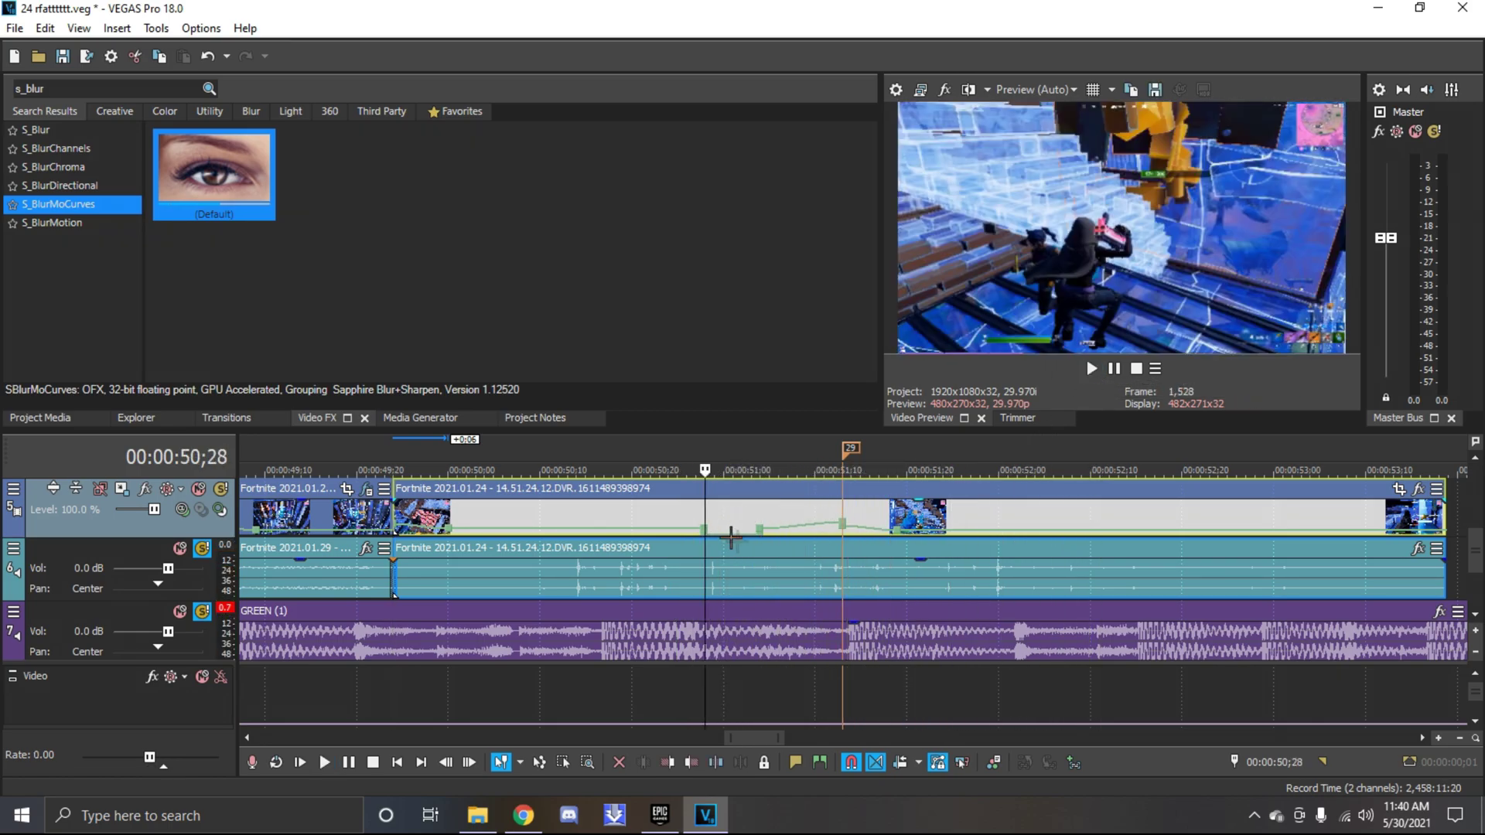
pyautogui.click(720, 650)
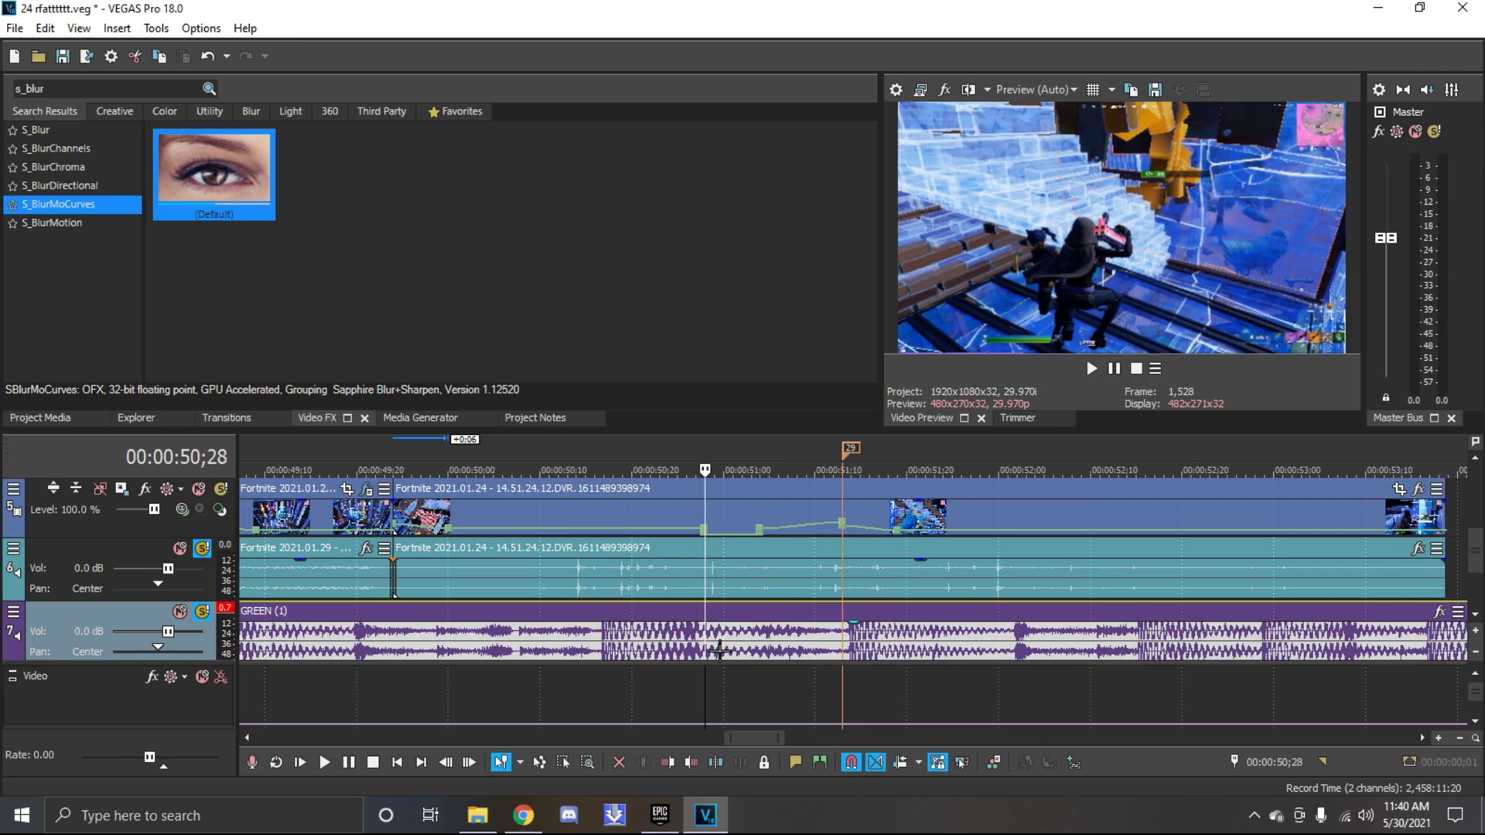
# Split the GREEN music at 50;28 and 51;04 and bring up Event FX for the short piece
pyautogui.press('s')
pyautogui.click(761, 656)
pyautogui.press('s')
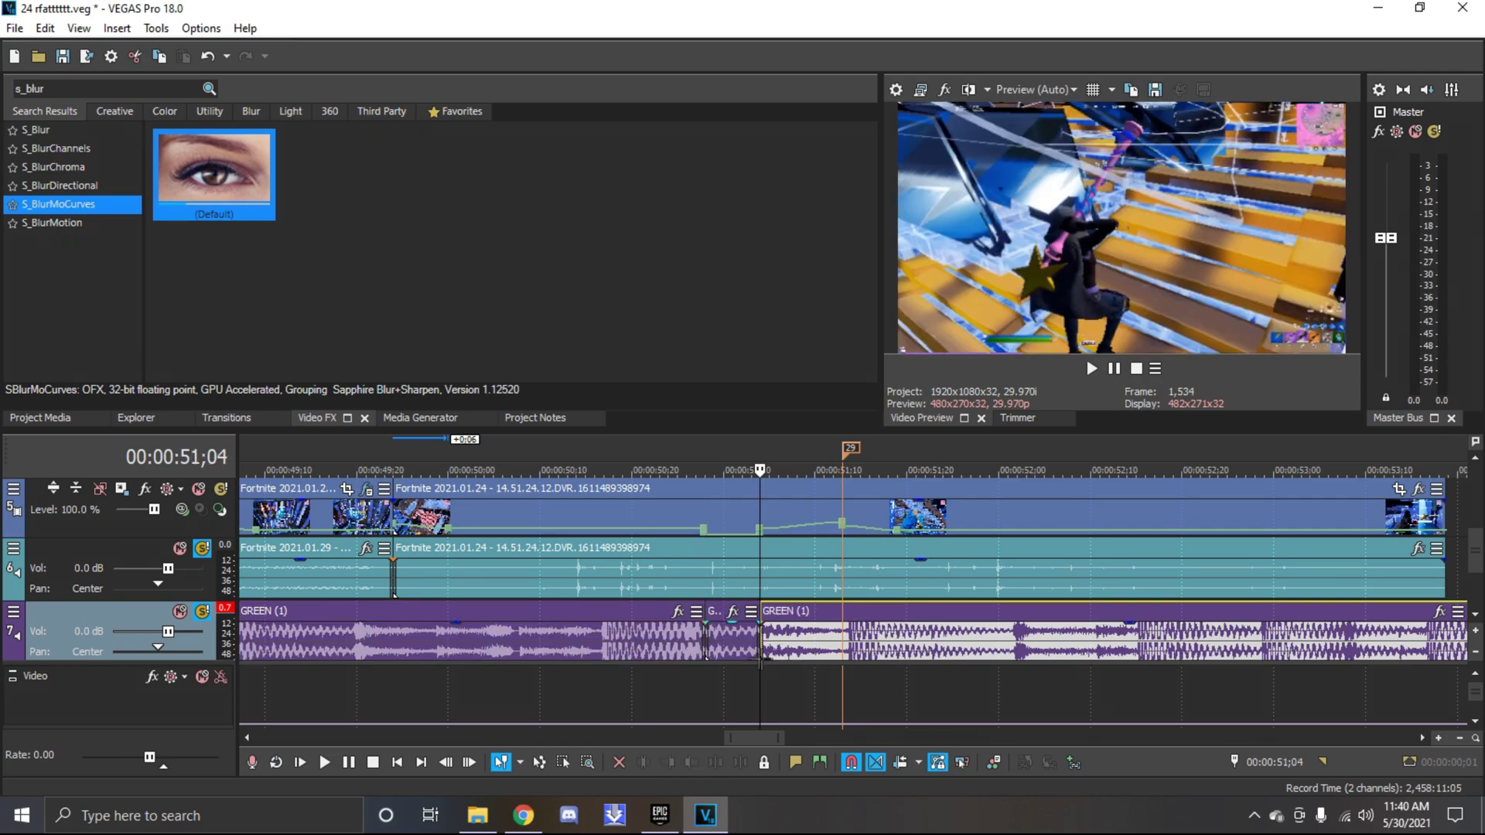
pyautogui.click(741, 650)
pyautogui.click(732, 612)
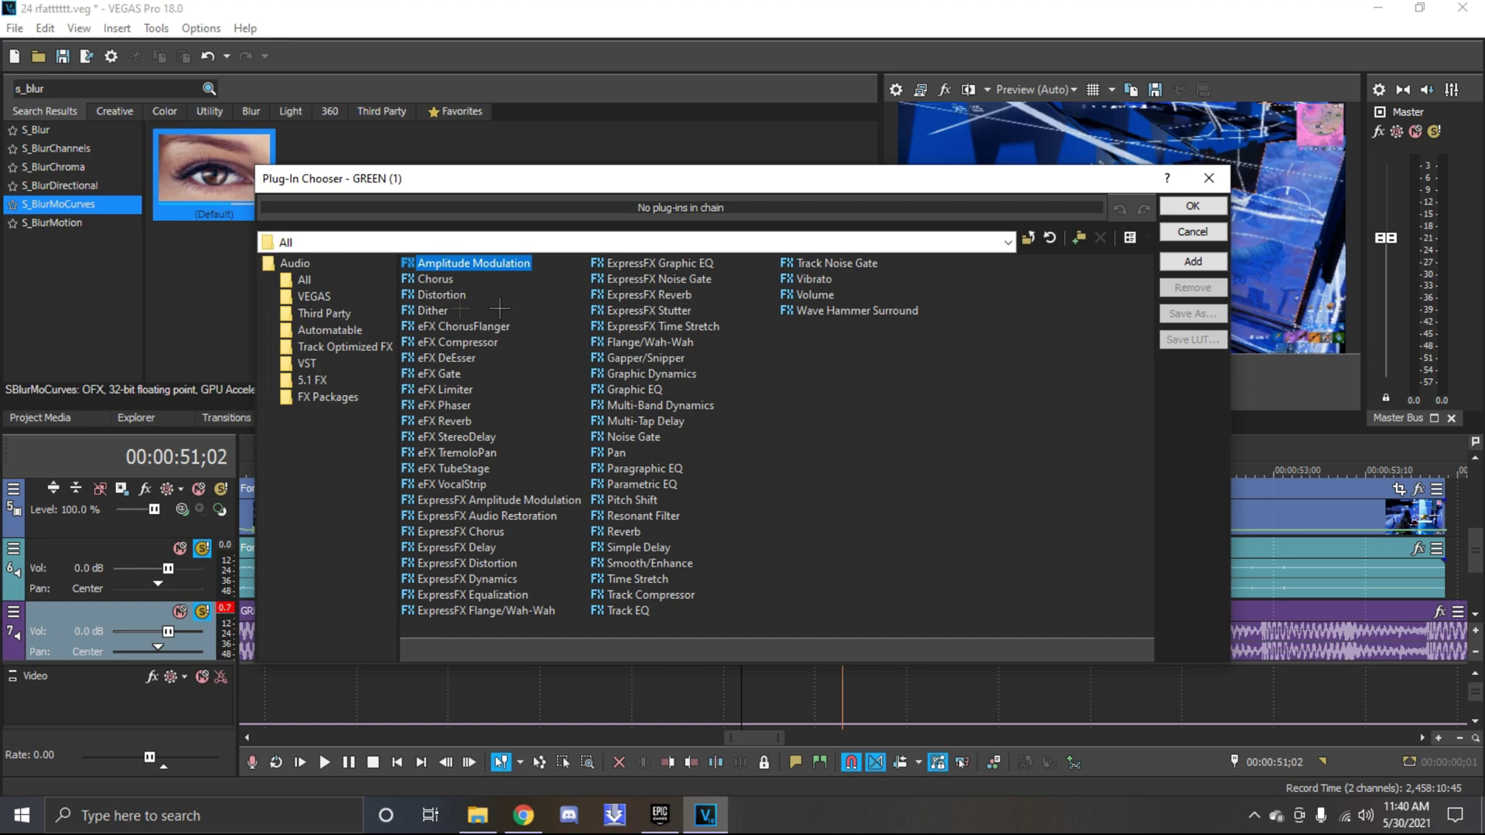
# Add Amplitude Modulation from the Plug-In Chooser to the short music piece
pyautogui.hotkey('shift', 'Tab')
pyautogui.press('Tab')
pyautogui.click(1194, 261)
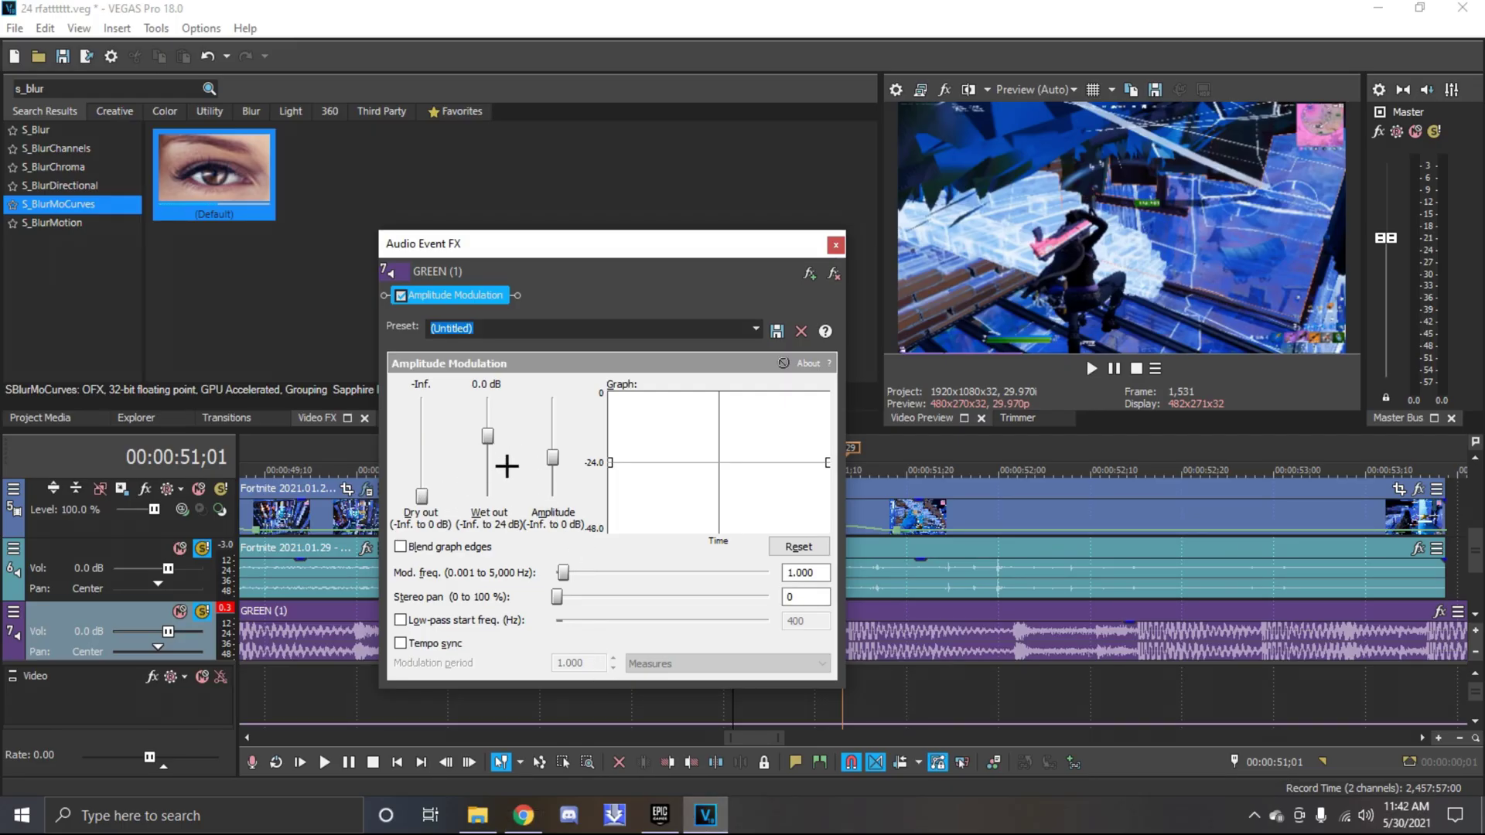
# Set Wet to 24 dB, blend graph edges, tempo sync and a 200 Hz low-pass start, then close the FX window
pyautogui.moveTo(500, 450); pyautogui.dragTo(497, 399)
pyautogui.click(416, 549)
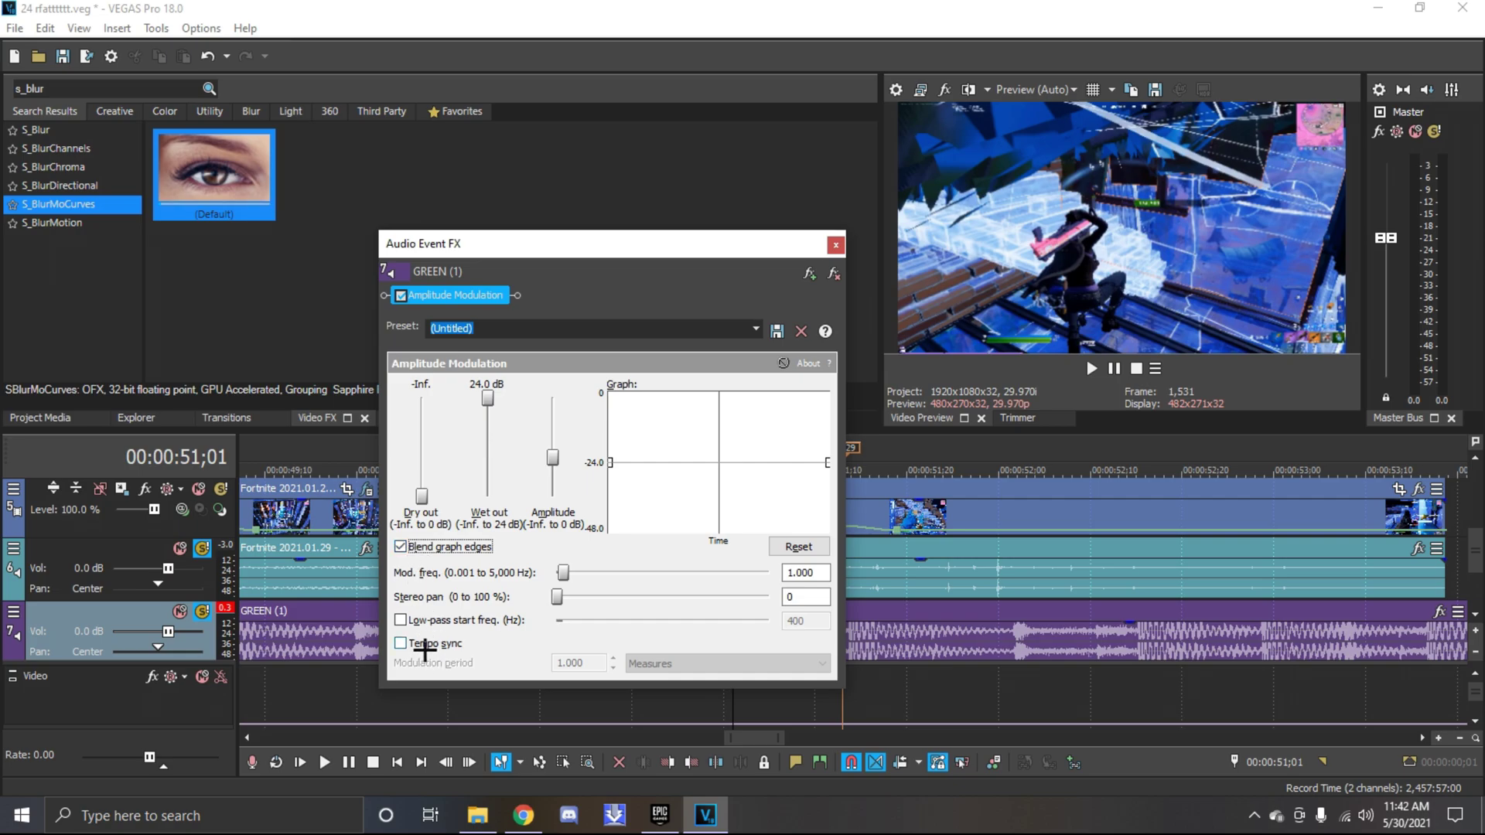
pyautogui.click(416, 646)
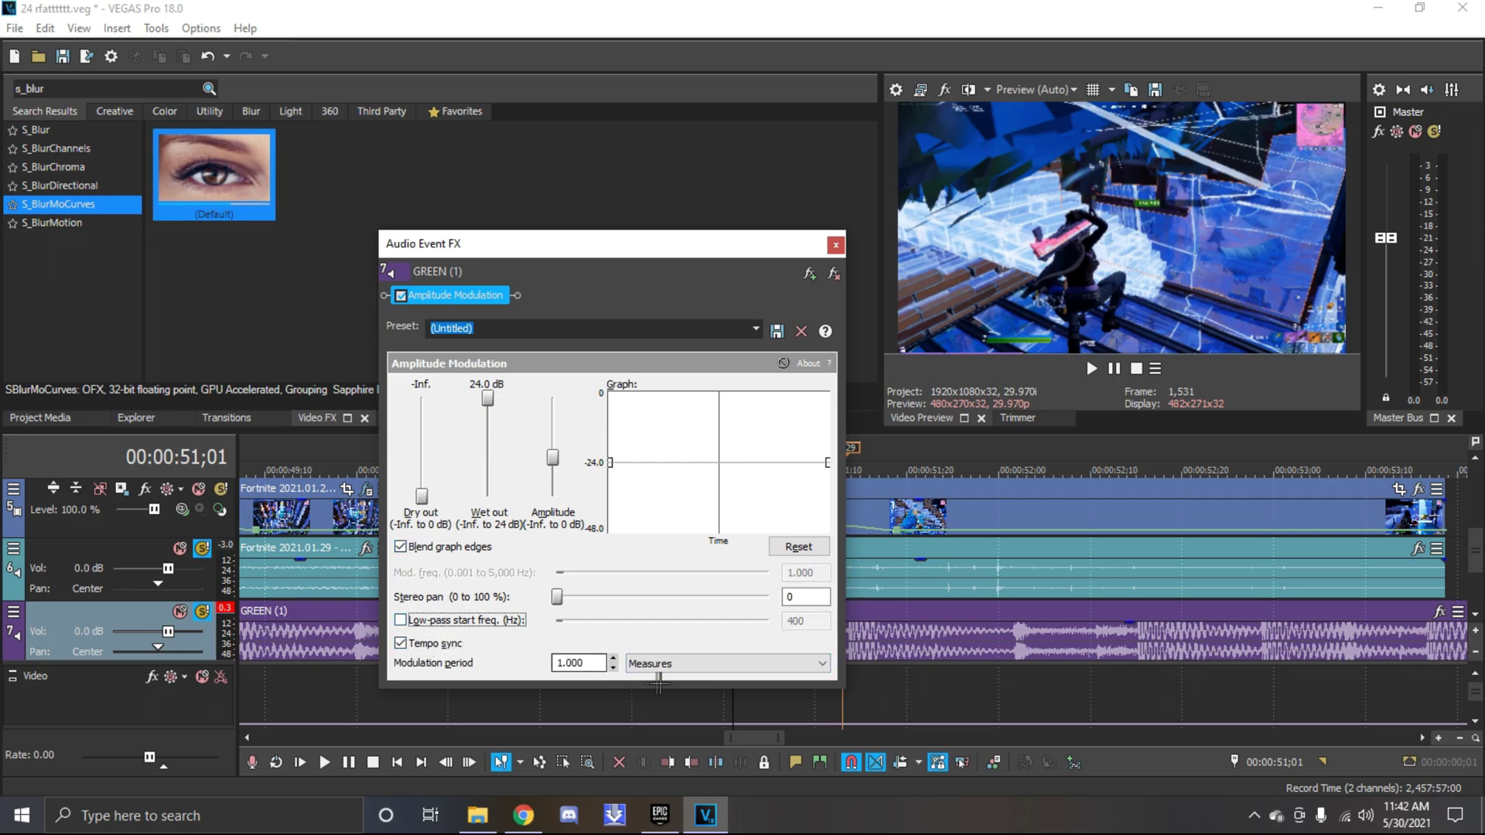
pyautogui.click(684, 666)
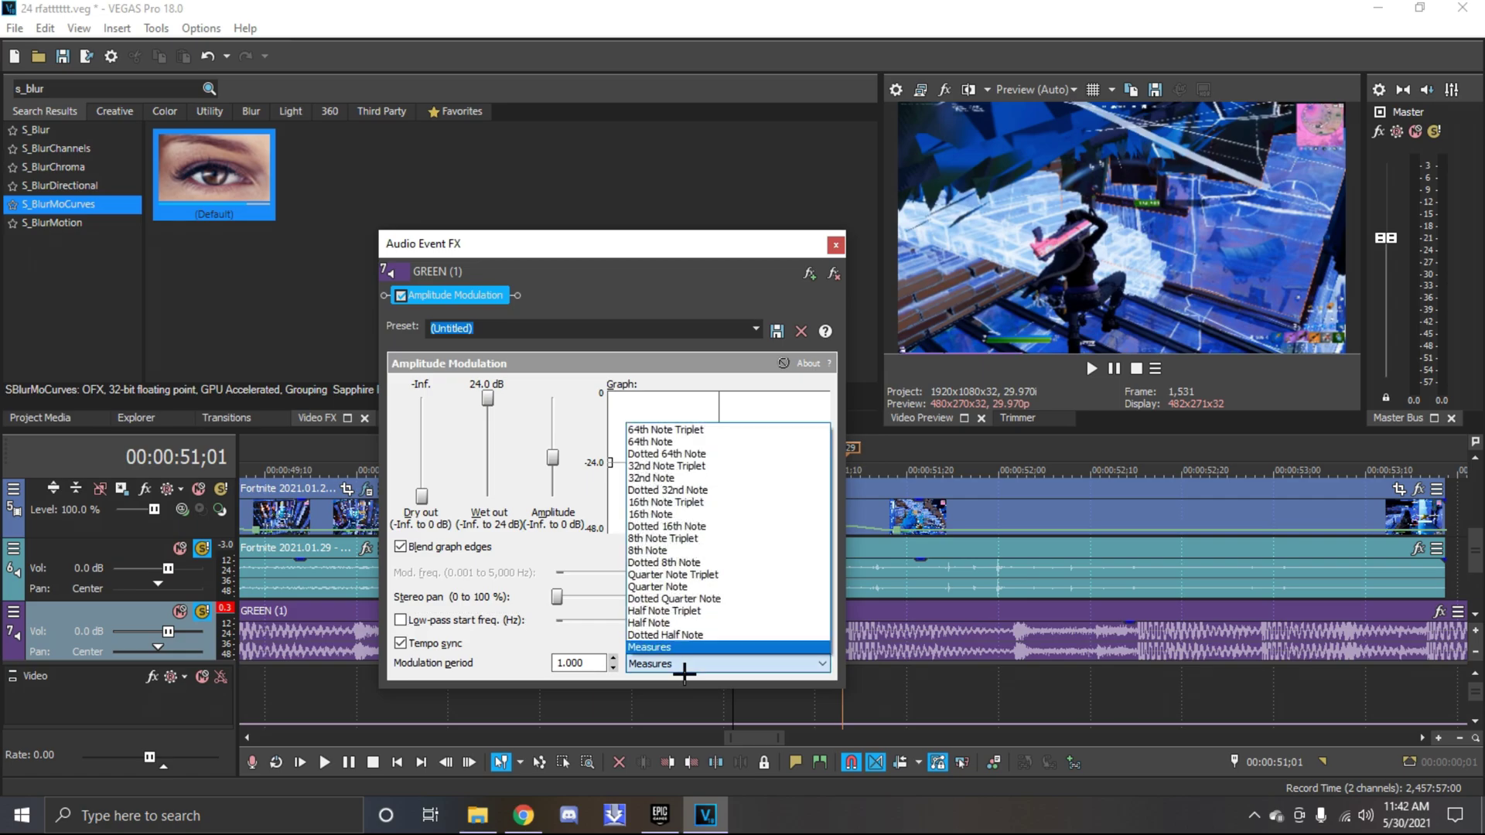
pyautogui.click(431, 622)
pyautogui.doubleClick(802, 623)
pyautogui.write('200')
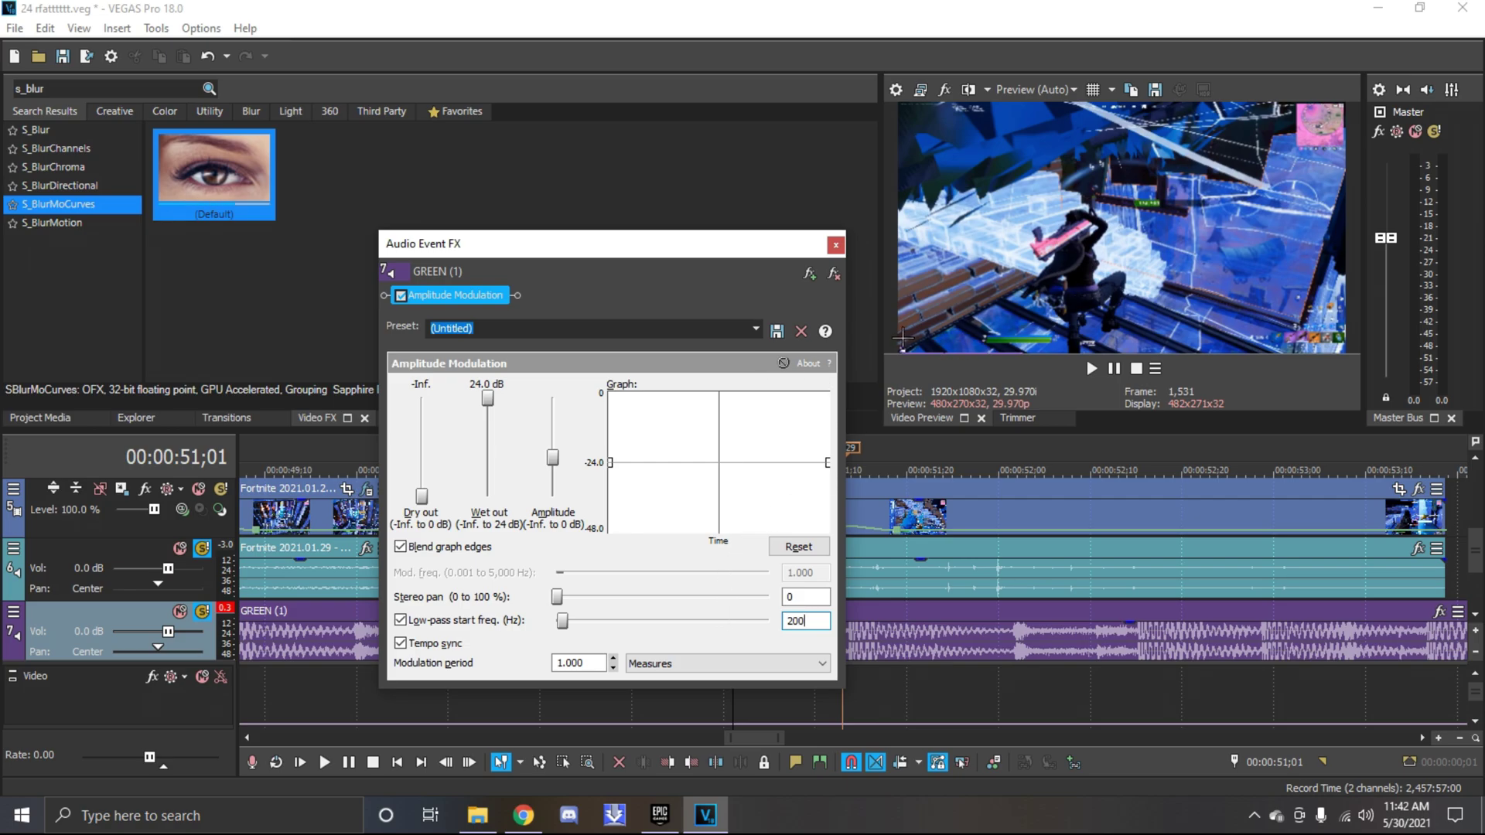
pyautogui.click(835, 244)
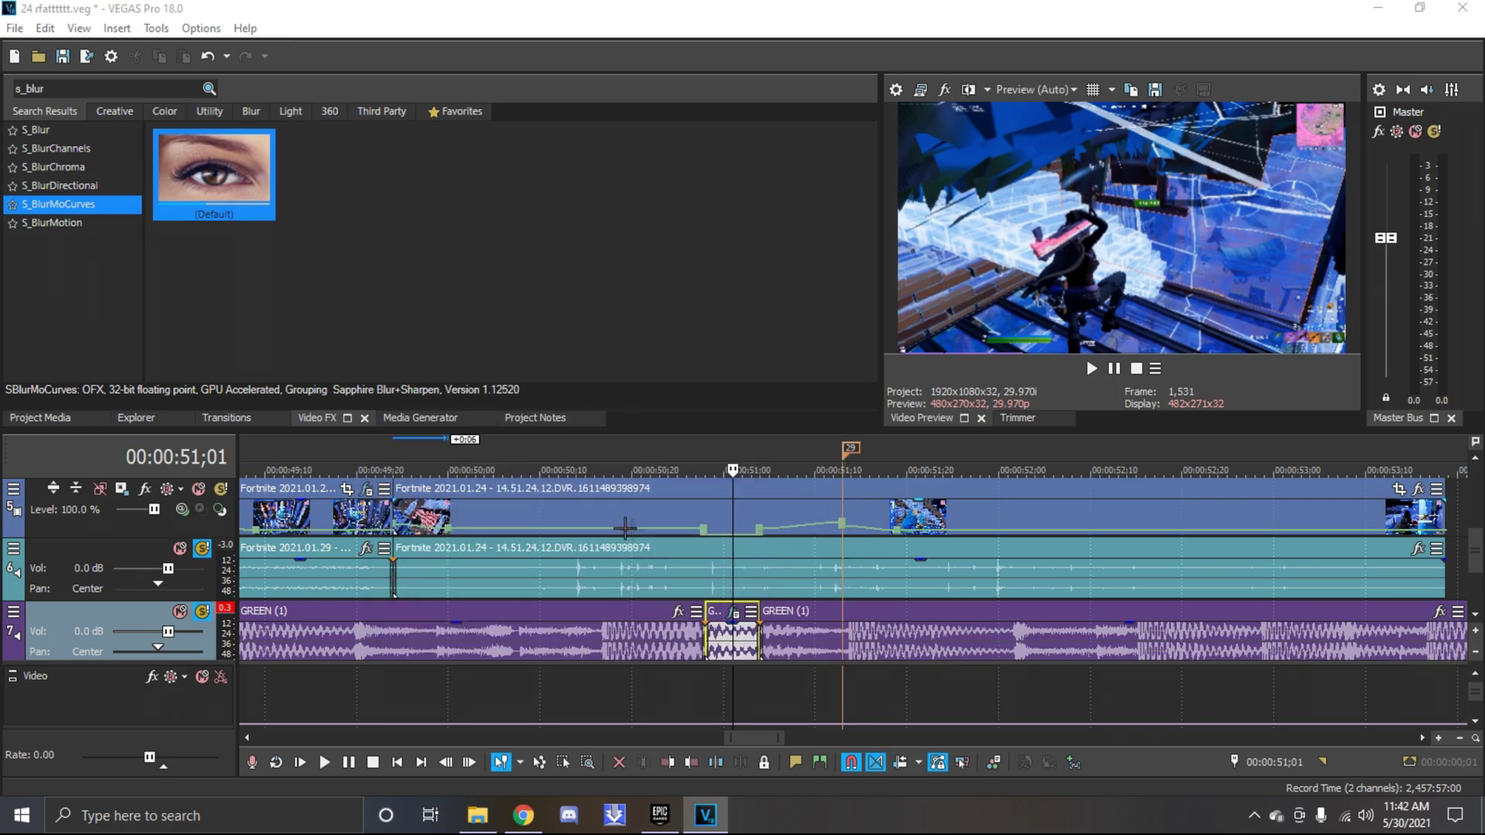
pyautogui.click(654, 525)
# Split the Fortnite video and audio at 50;28 and 51;04 and bring up Event FX for the short piece
pyautogui.press('space')
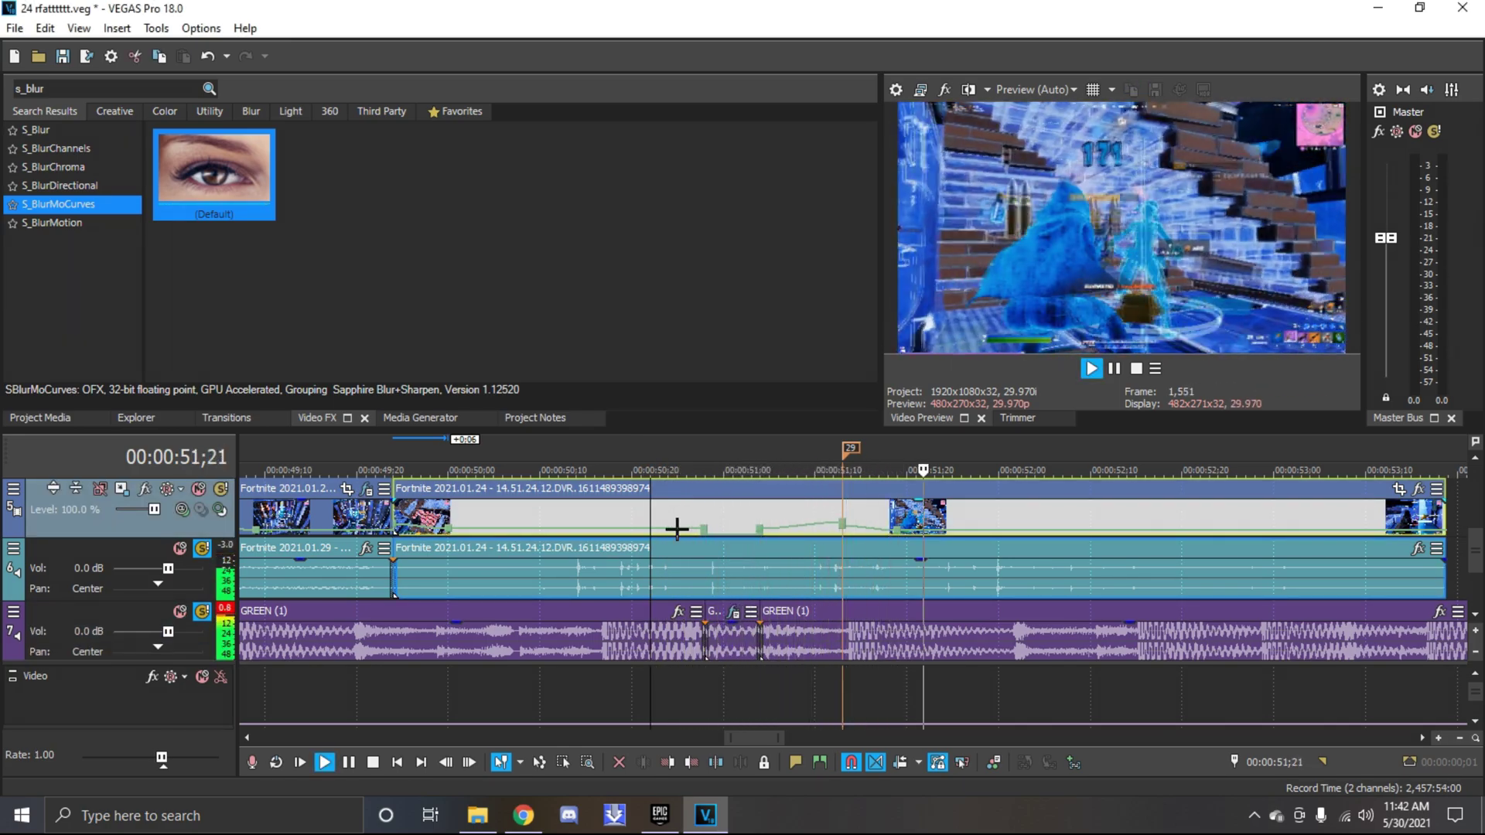
pyautogui.press('space')
pyautogui.click(721, 529)
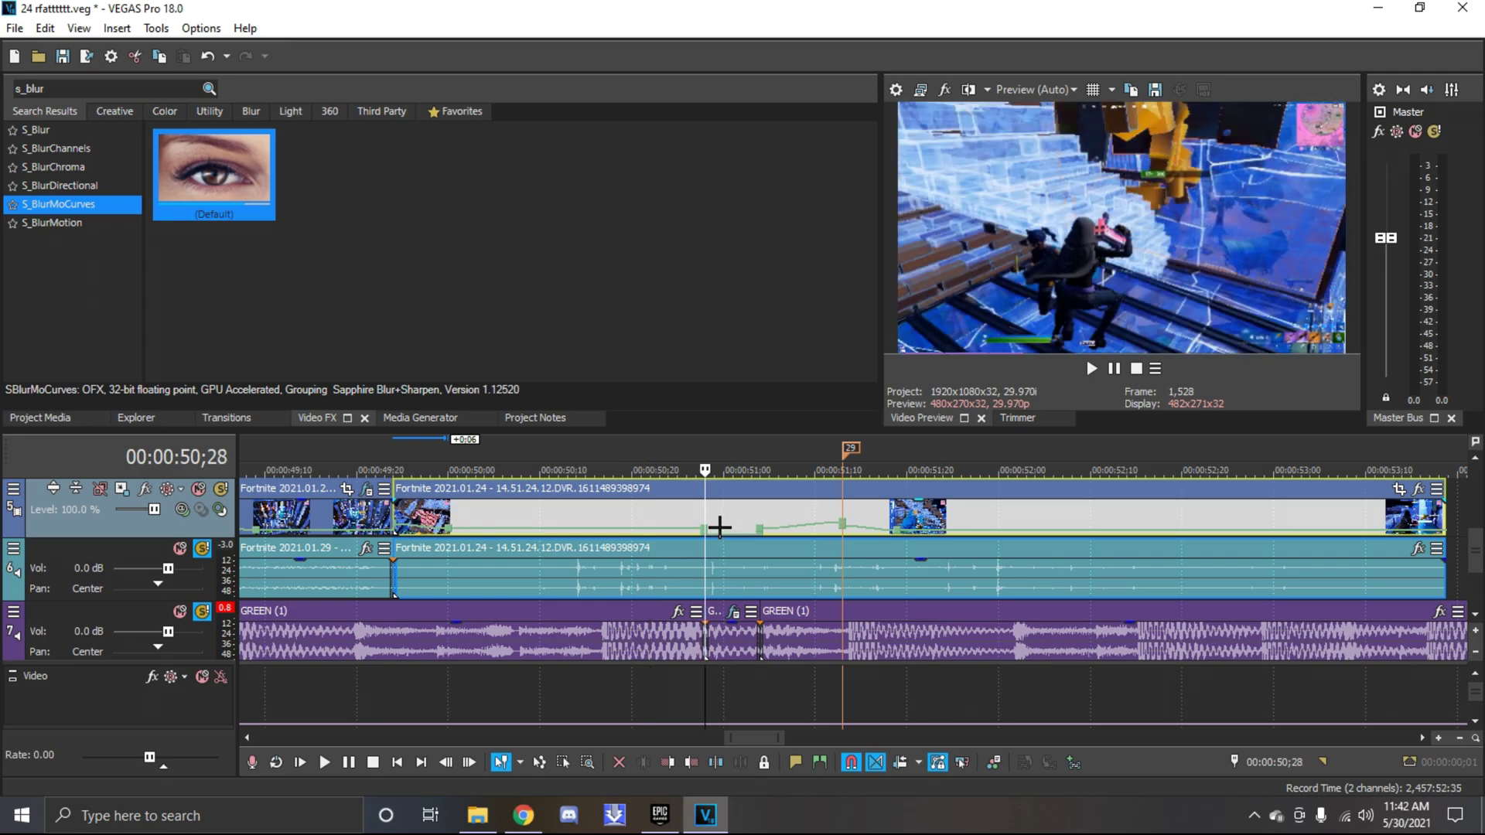
pyautogui.press('s')
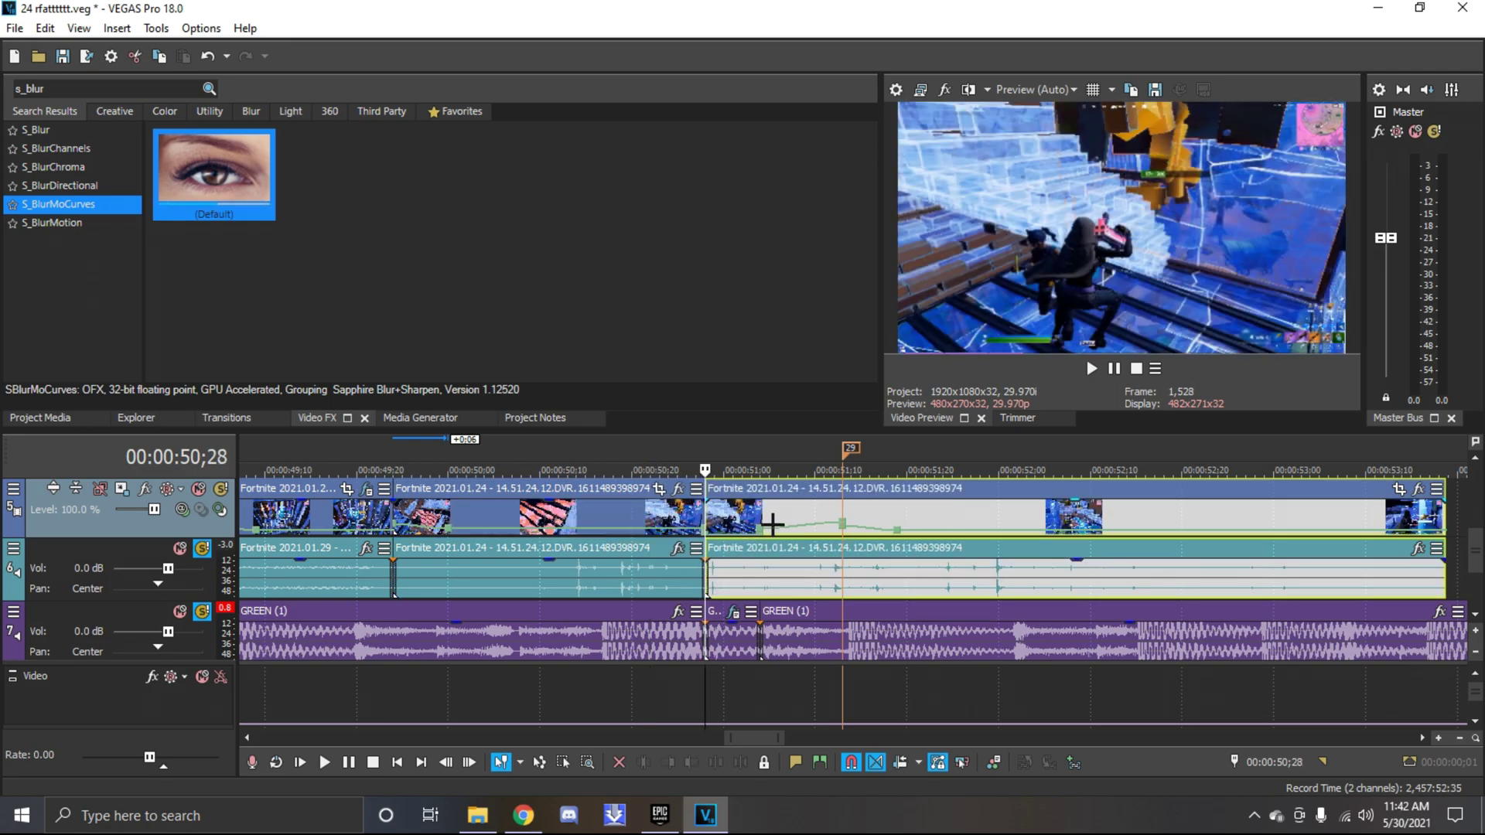
pyautogui.click(759, 524)
pyautogui.press('s')
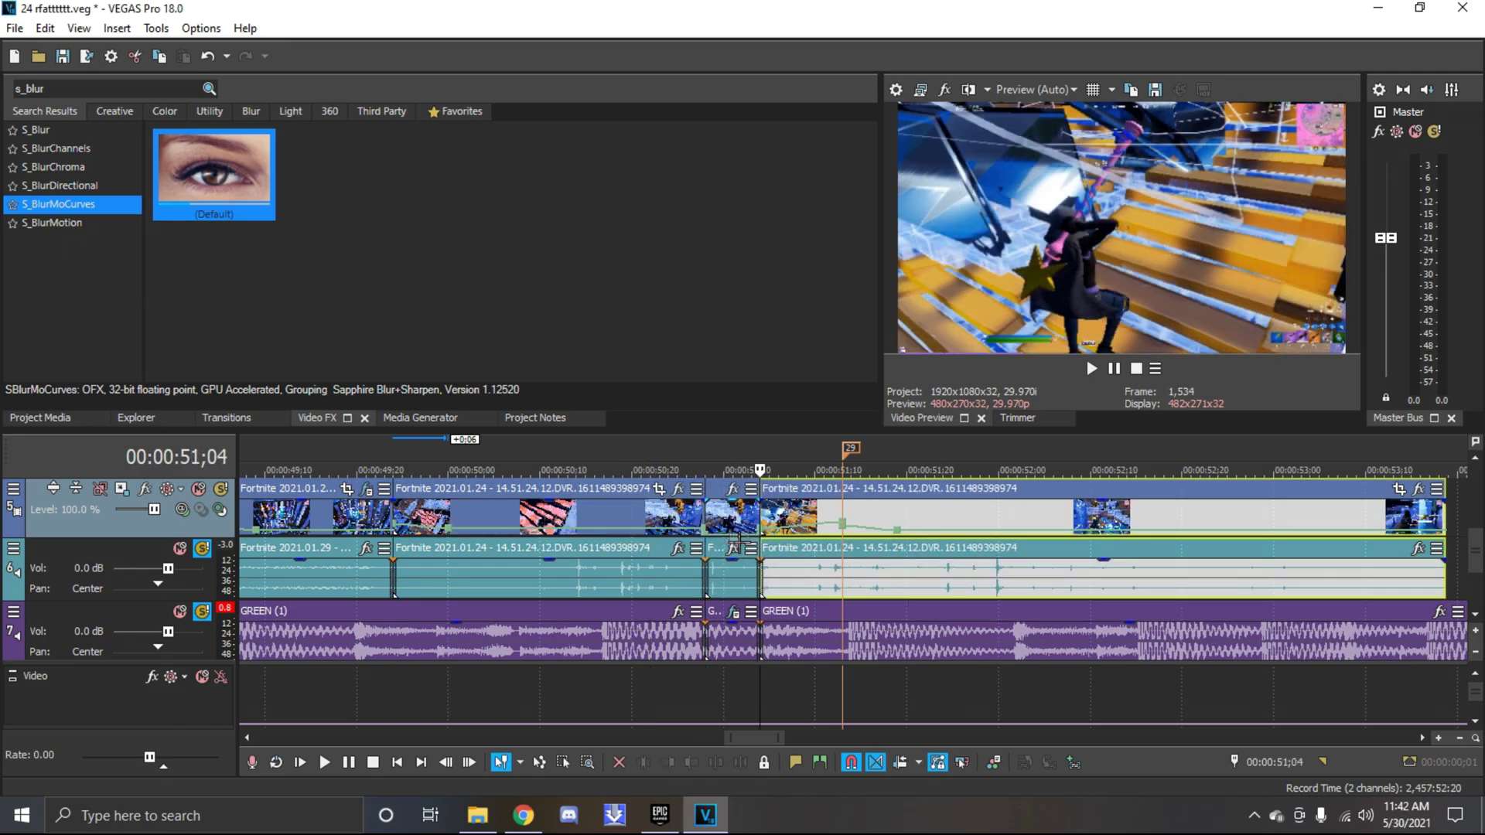
pyautogui.click(732, 489)
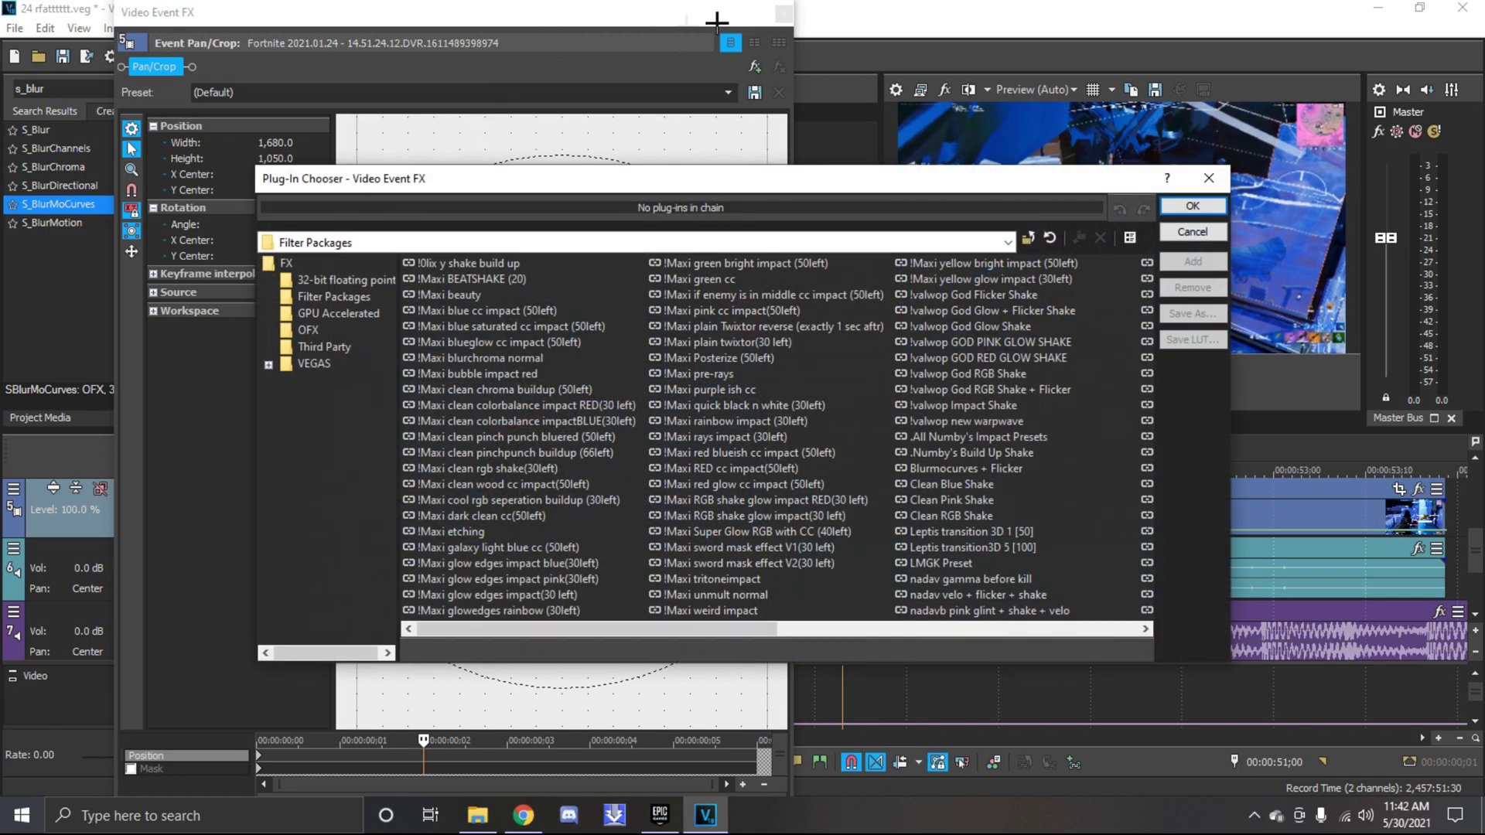
# Dismiss the empty effect chooser and clear the old 's_blur' Video FX search
pyautogui.click(1208, 178)
pyautogui.click(783, 11)
pyautogui.moveTo(93, 89); pyautogui.dragTo(17, 89)
pyautogui.press('BackSpace')
pyautogui.write('blac')
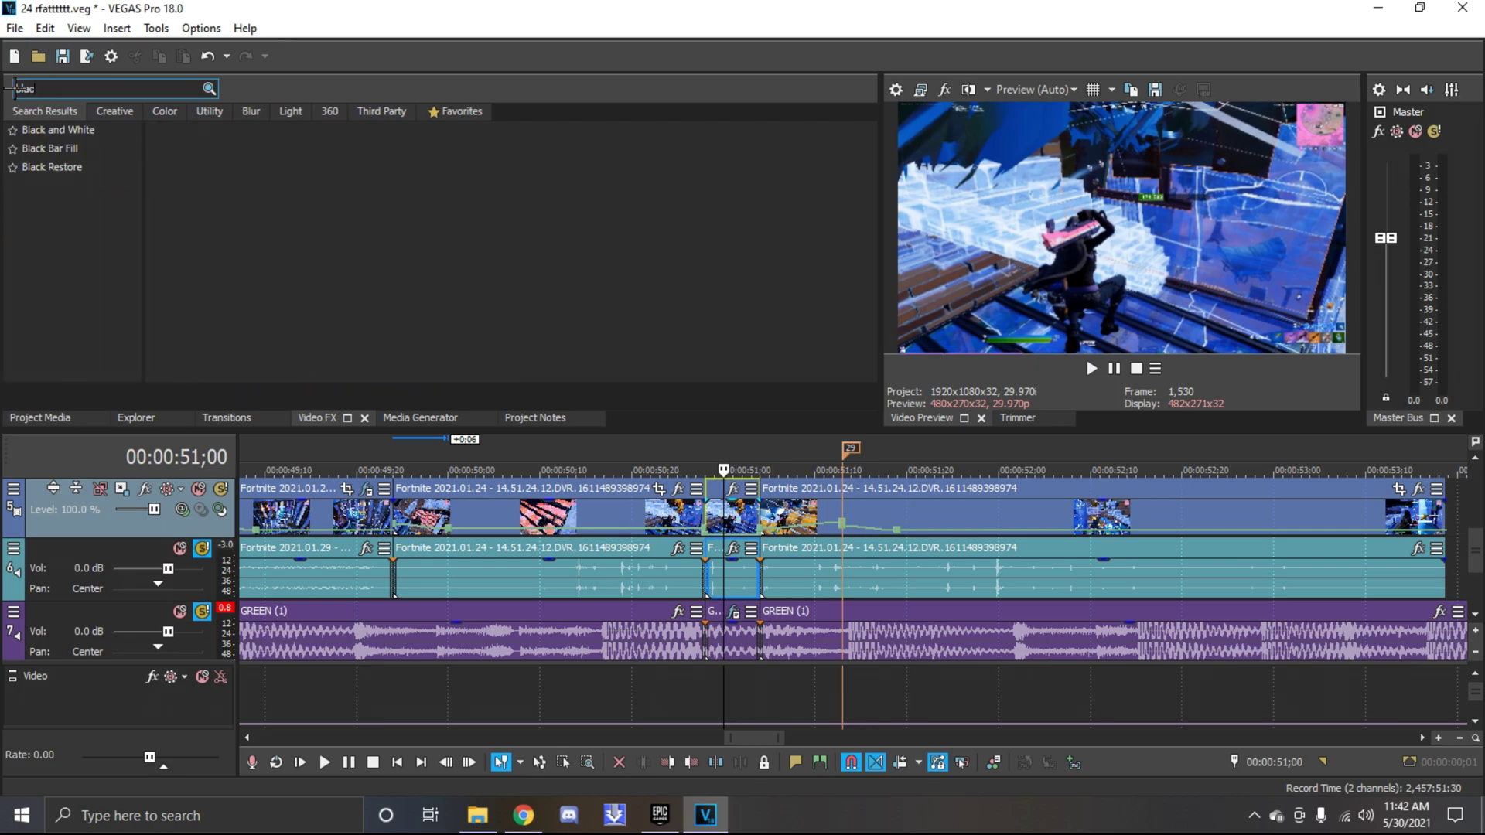
pyautogui.write('k and')
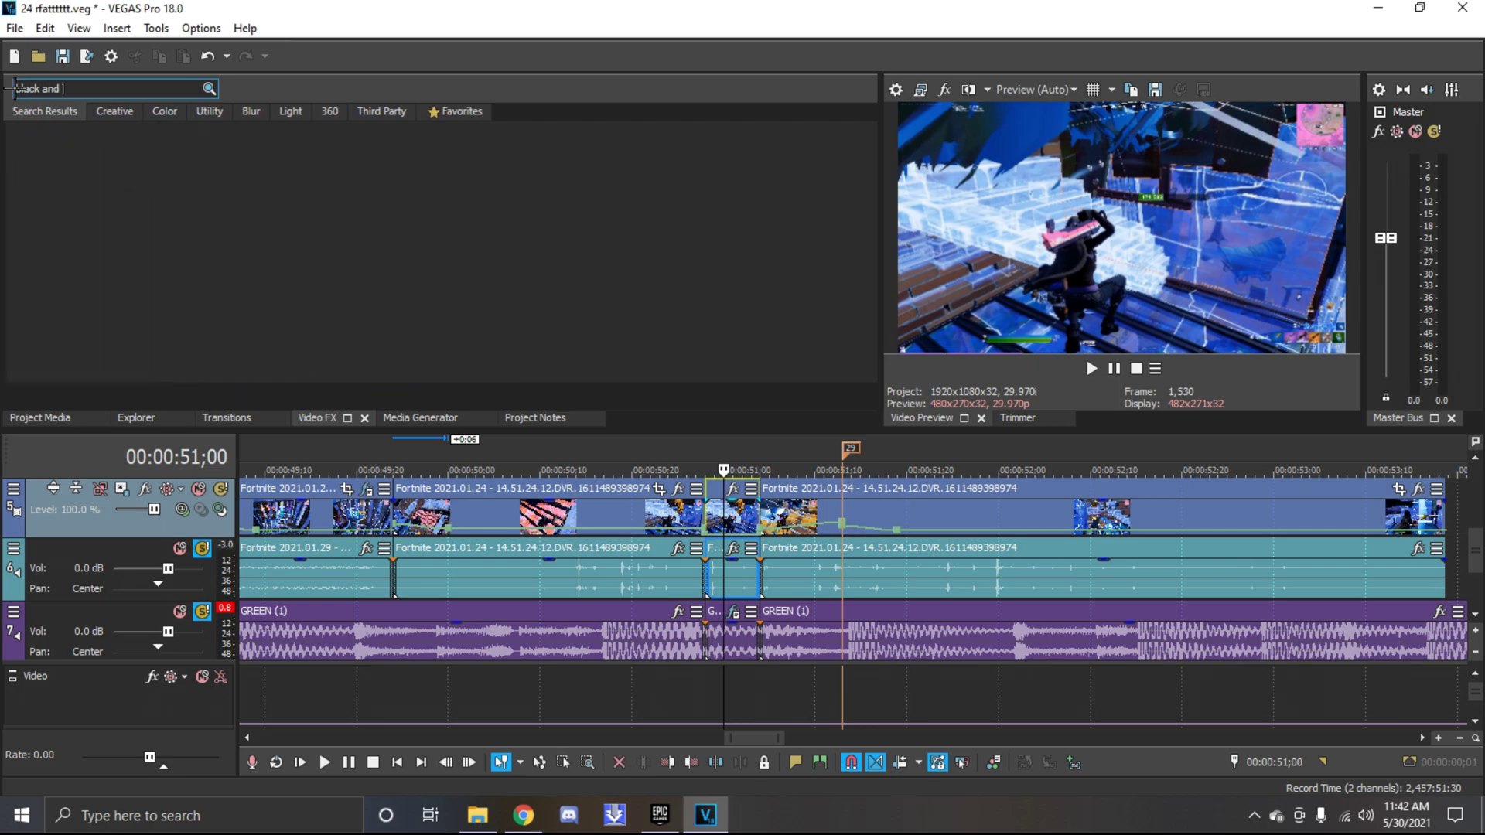
# Apply the Default Black and White preset to the short section and lower Blend amount to 0.748
pyautogui.click(67, 130)
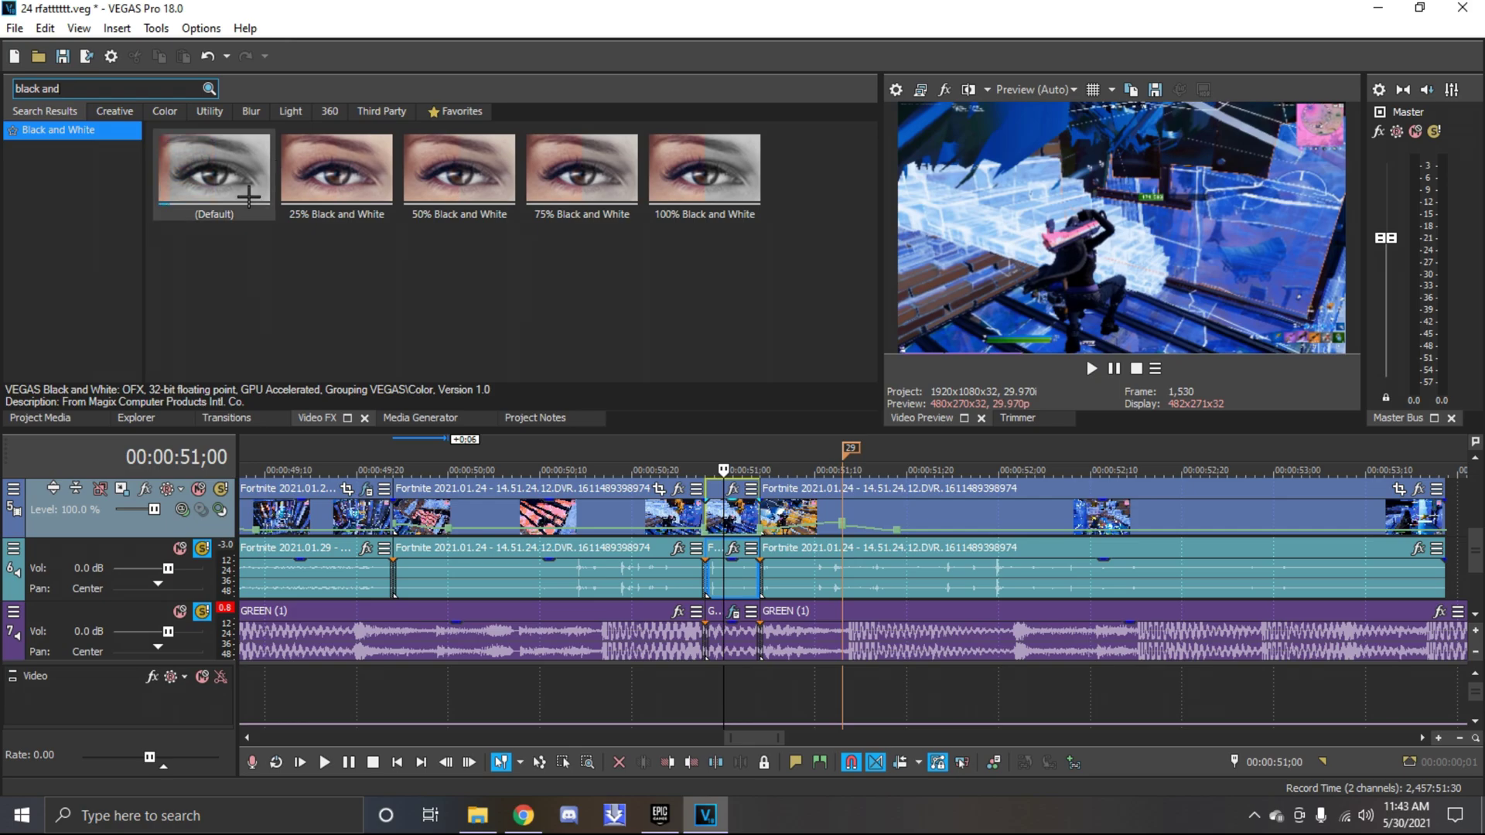
pyautogui.click(244, 195)
pyautogui.moveTo(726, 522); pyautogui.dragTo(616, 523)
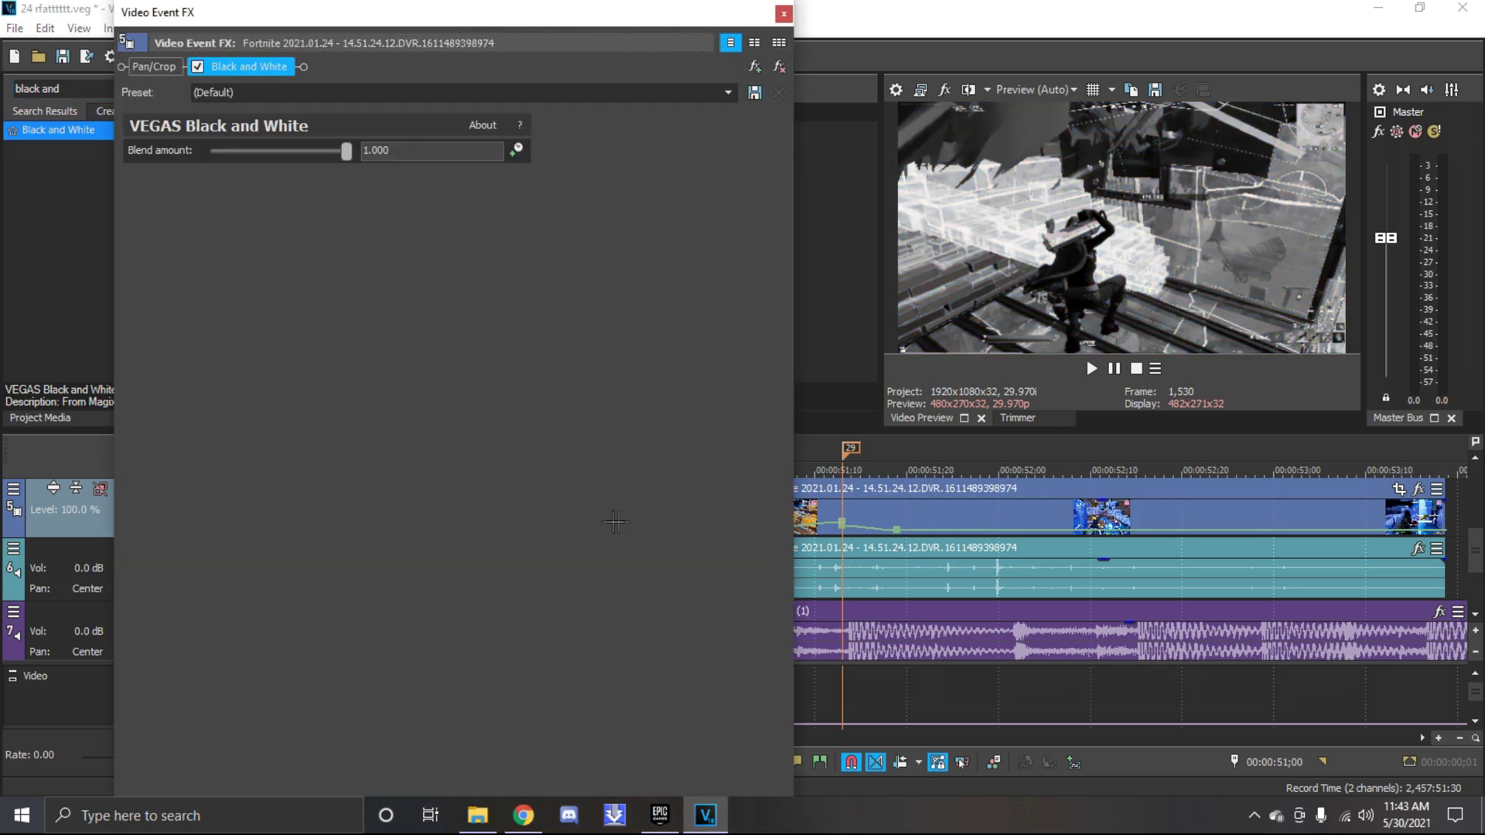
pyautogui.click(784, 14)
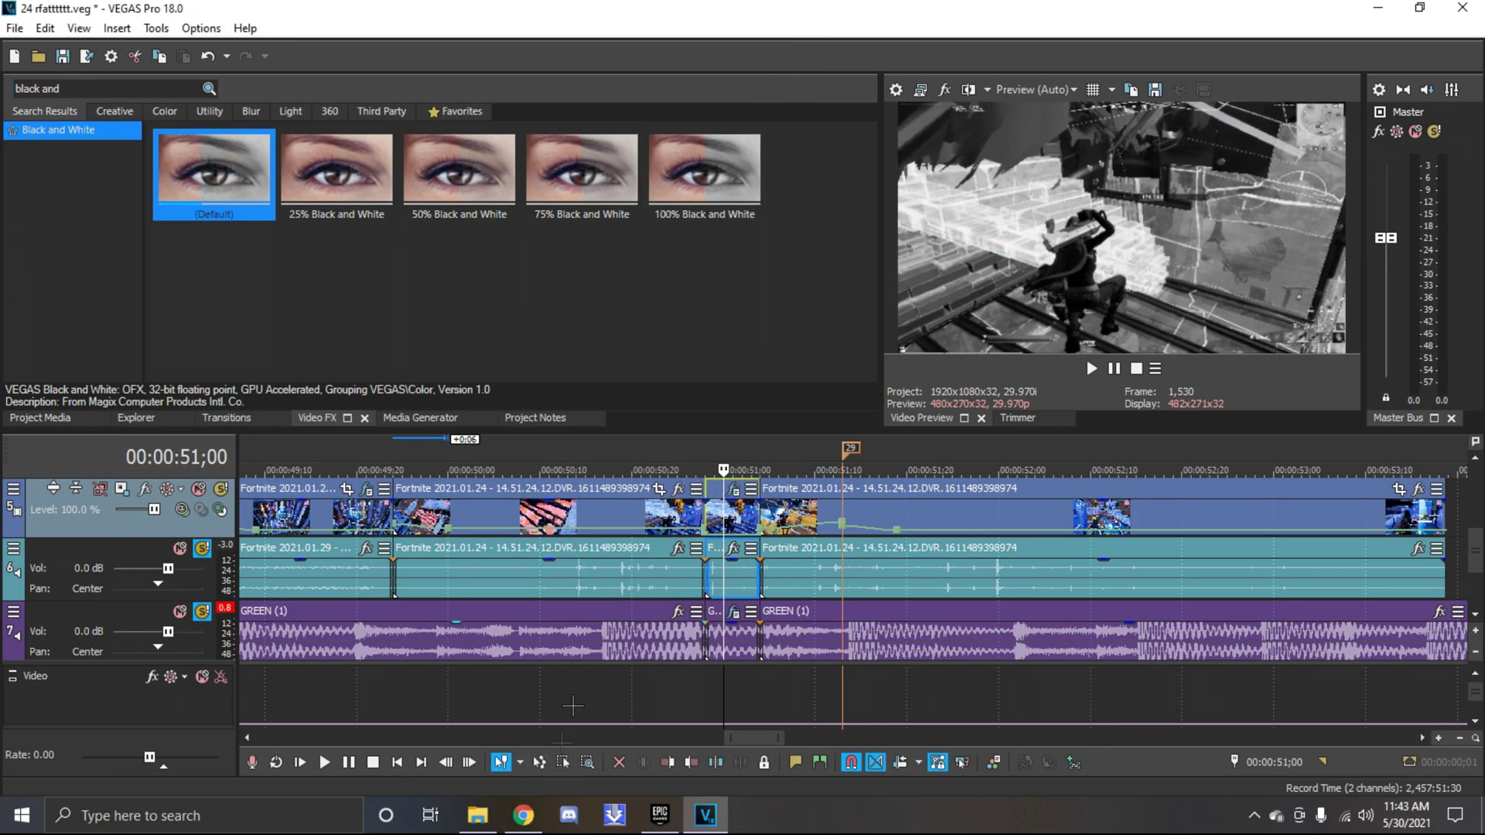
pyautogui.click(735, 489)
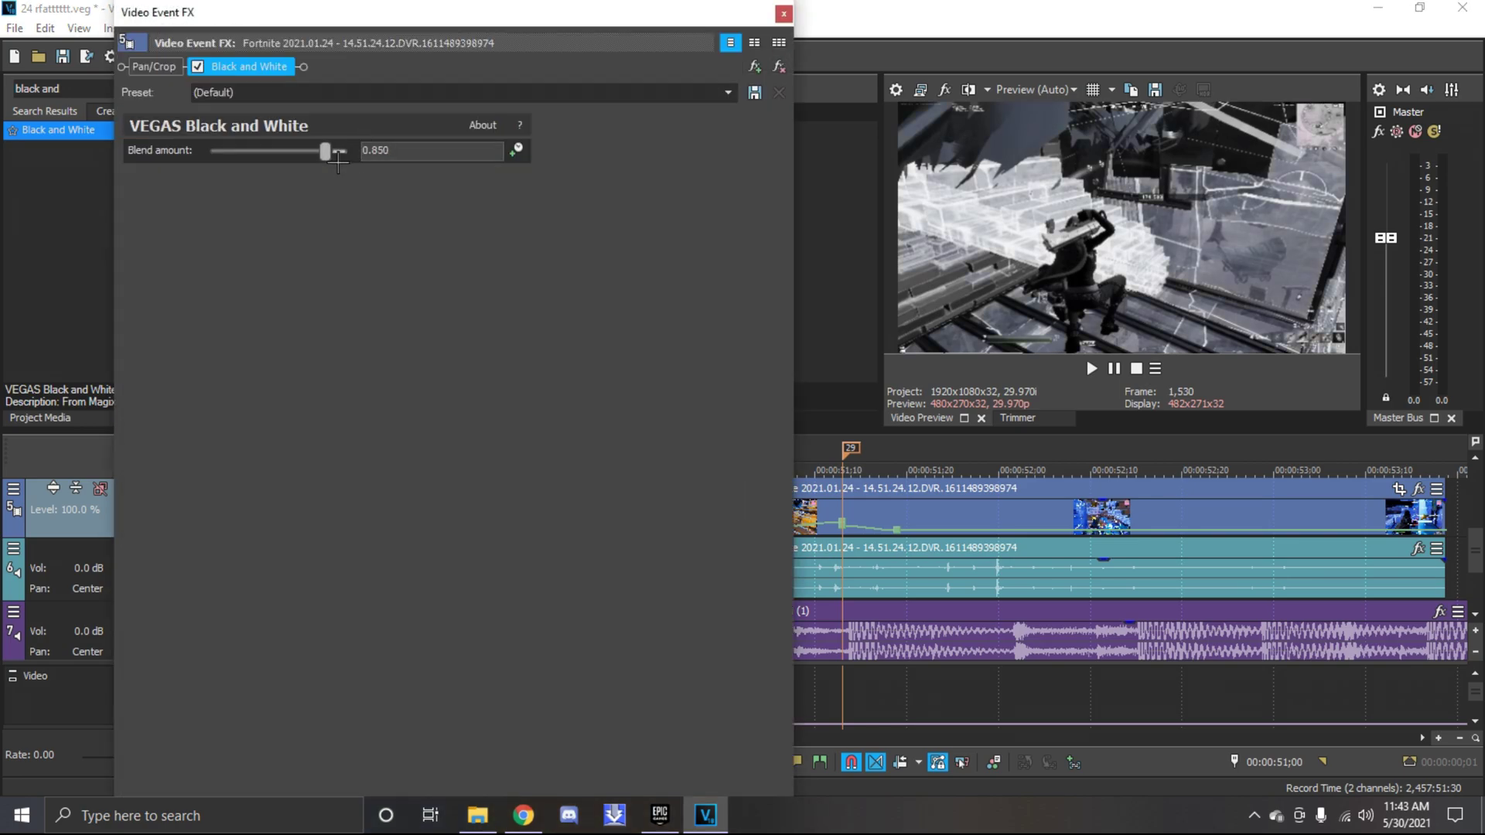
pyautogui.moveTo(338, 163); pyautogui.dragTo(311, 167)
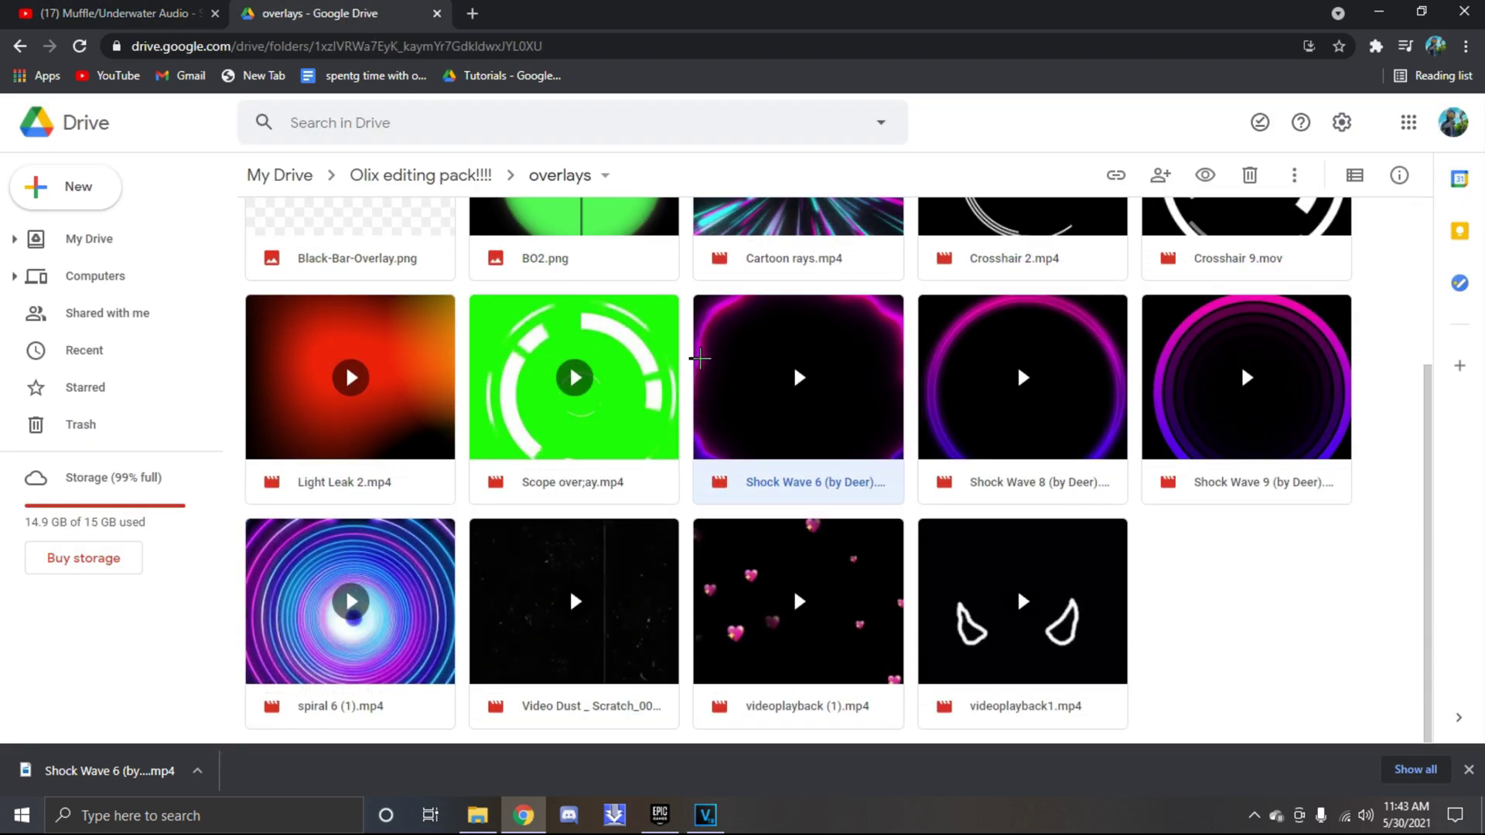
# Download the Video Dust _ Scratch overlay from the Google Drive overlays folder
pyautogui.click(605, 648)
pyautogui.rightClick(597, 660)
pyautogui.click(717, 666)
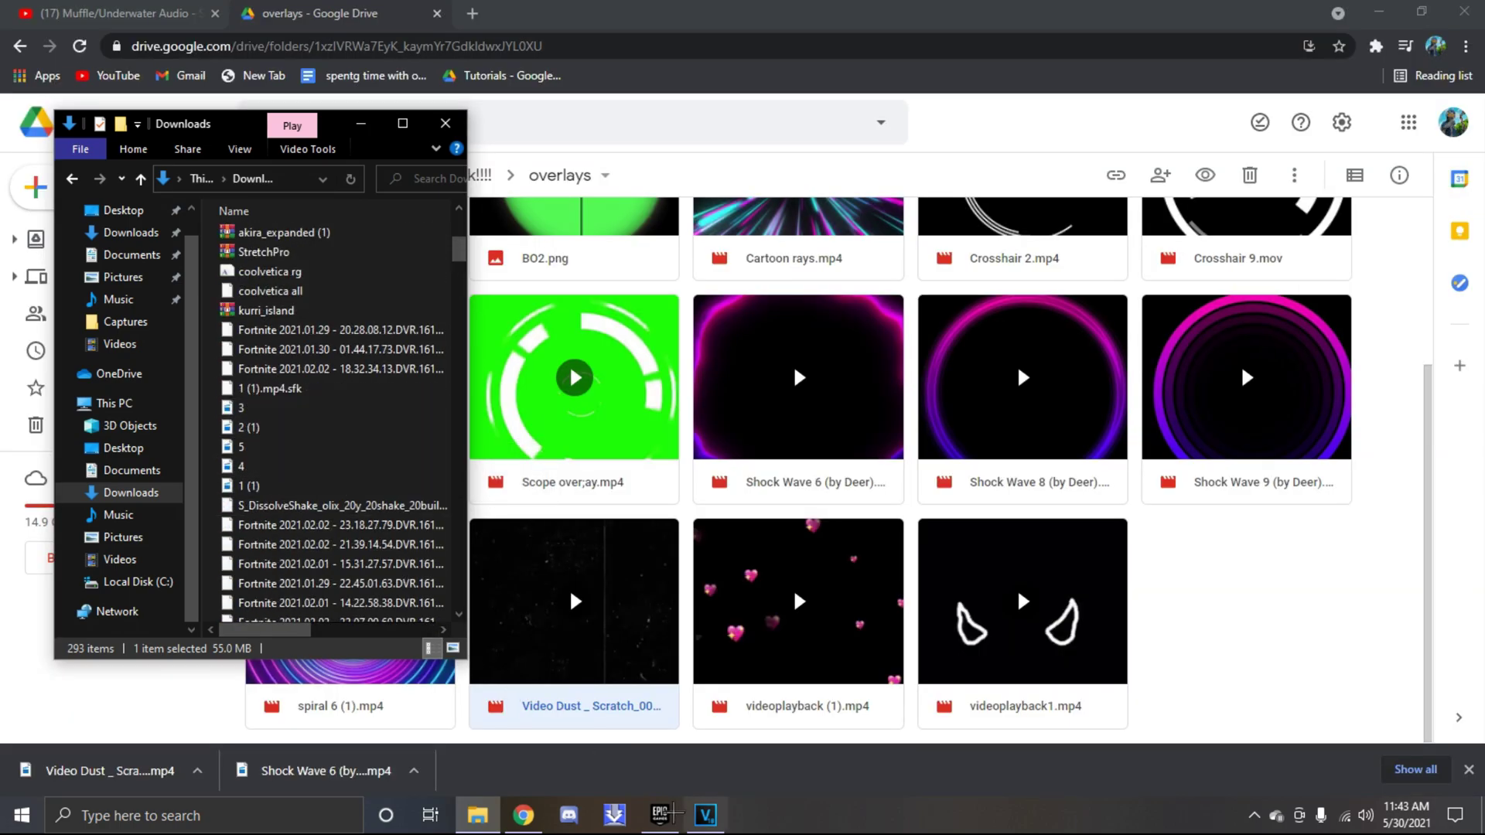
# Select Video Dust _ Scratch_001 in Downloads and make a first drag toward the VEGAS timeline
pyautogui.click(705, 815)
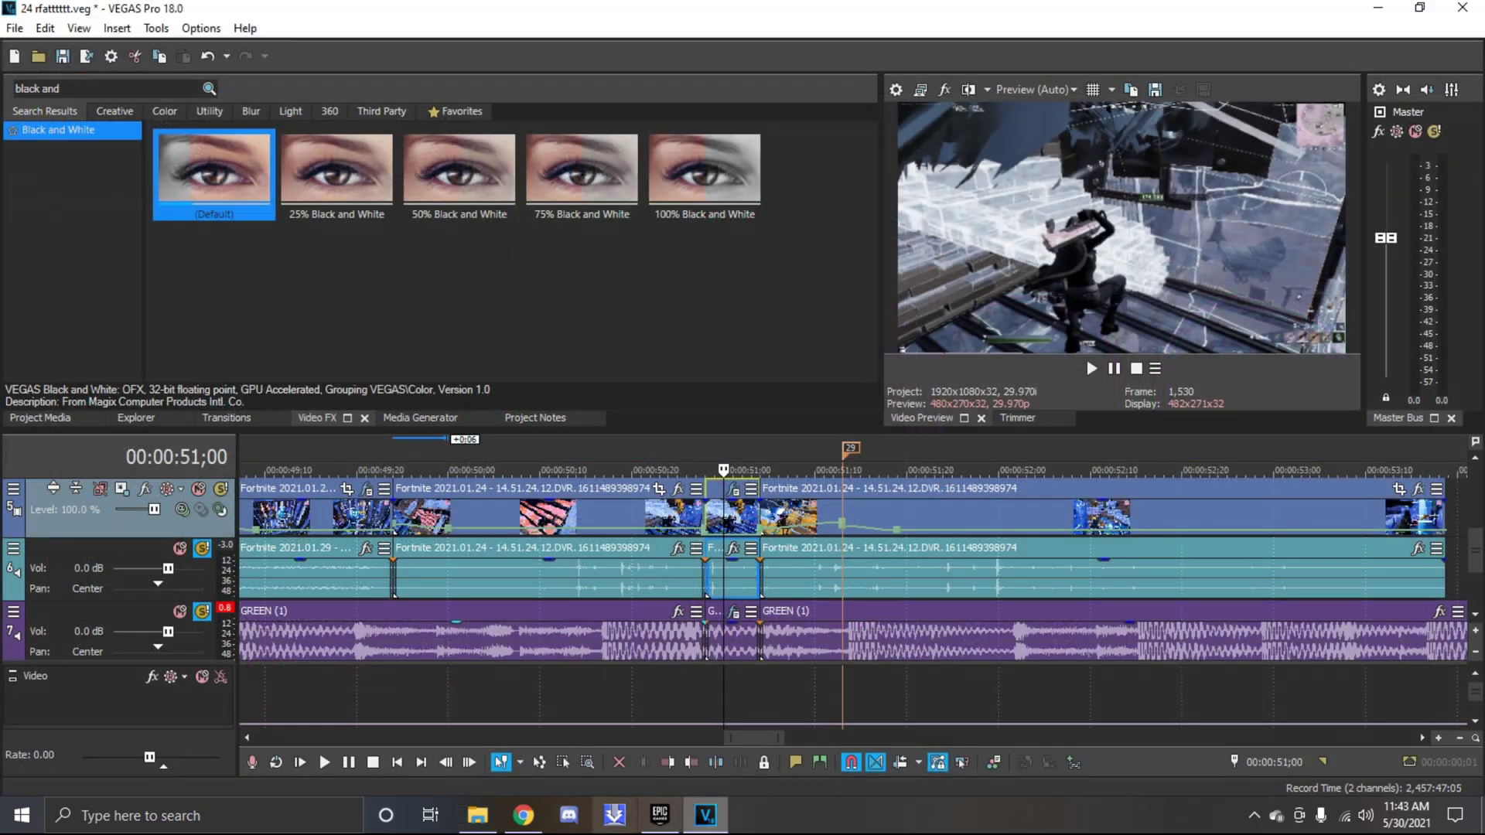
pyautogui.click(478, 815)
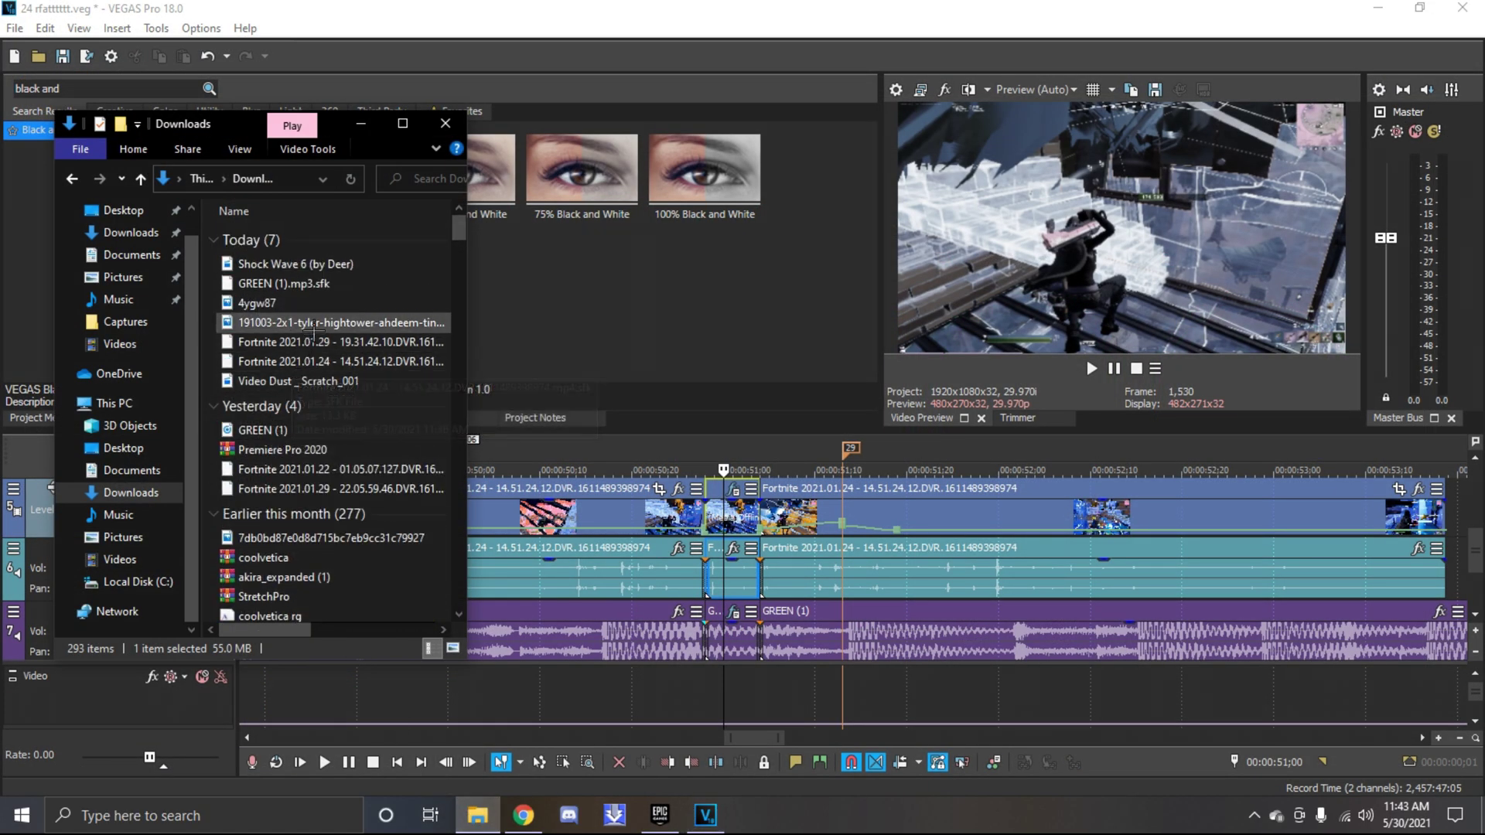
pyautogui.click(285, 283)
pyautogui.click(300, 343)
pyautogui.click(304, 380)
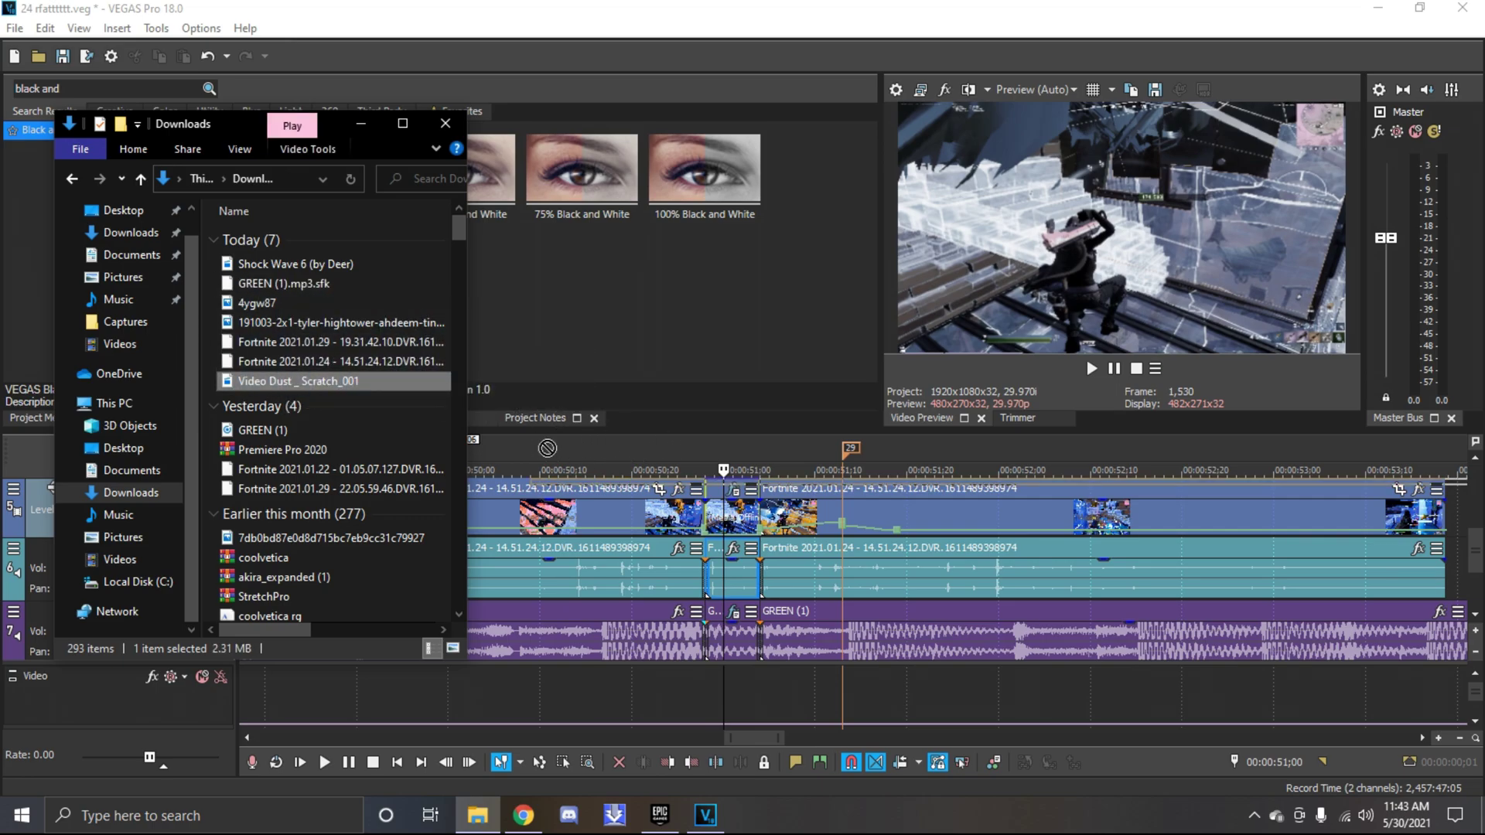
pyautogui.moveTo(521, 416); pyautogui.dragTo(1244, 565)
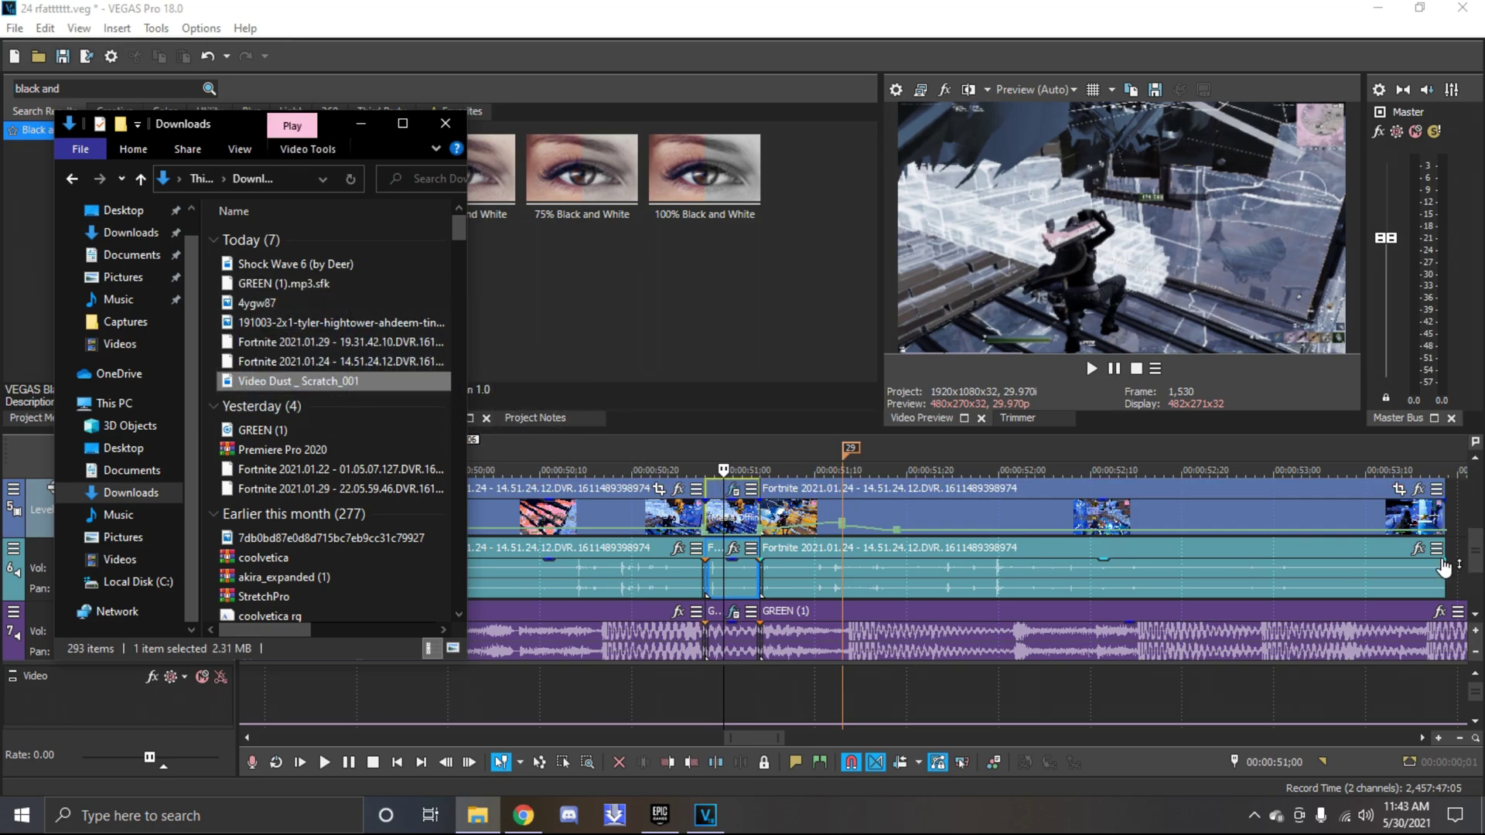
pyautogui.click(1445, 565)
pyautogui.scroll(2, 1445, 565)
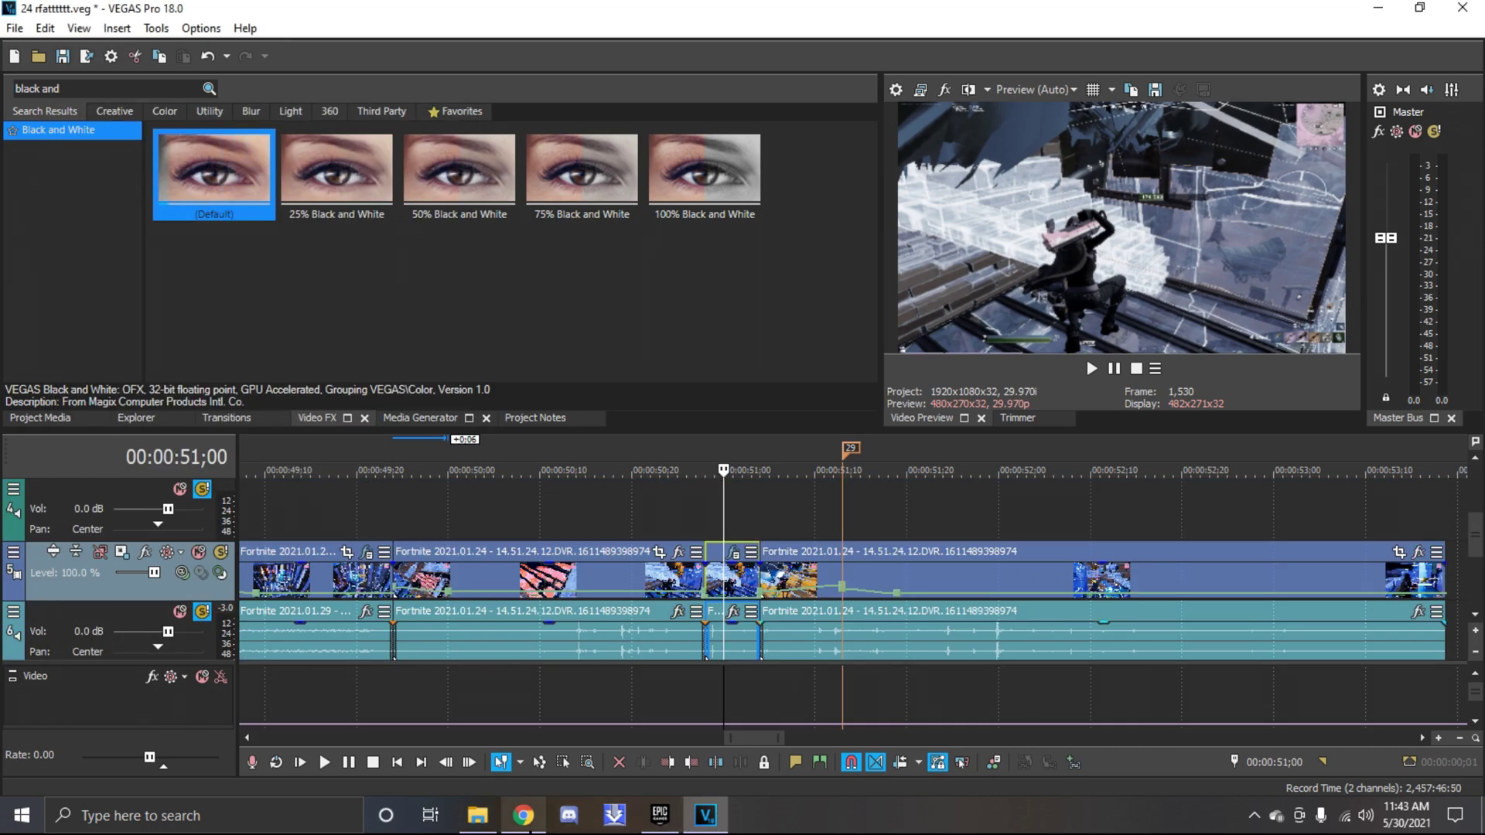
pyautogui.scroll(3, 844, 569)
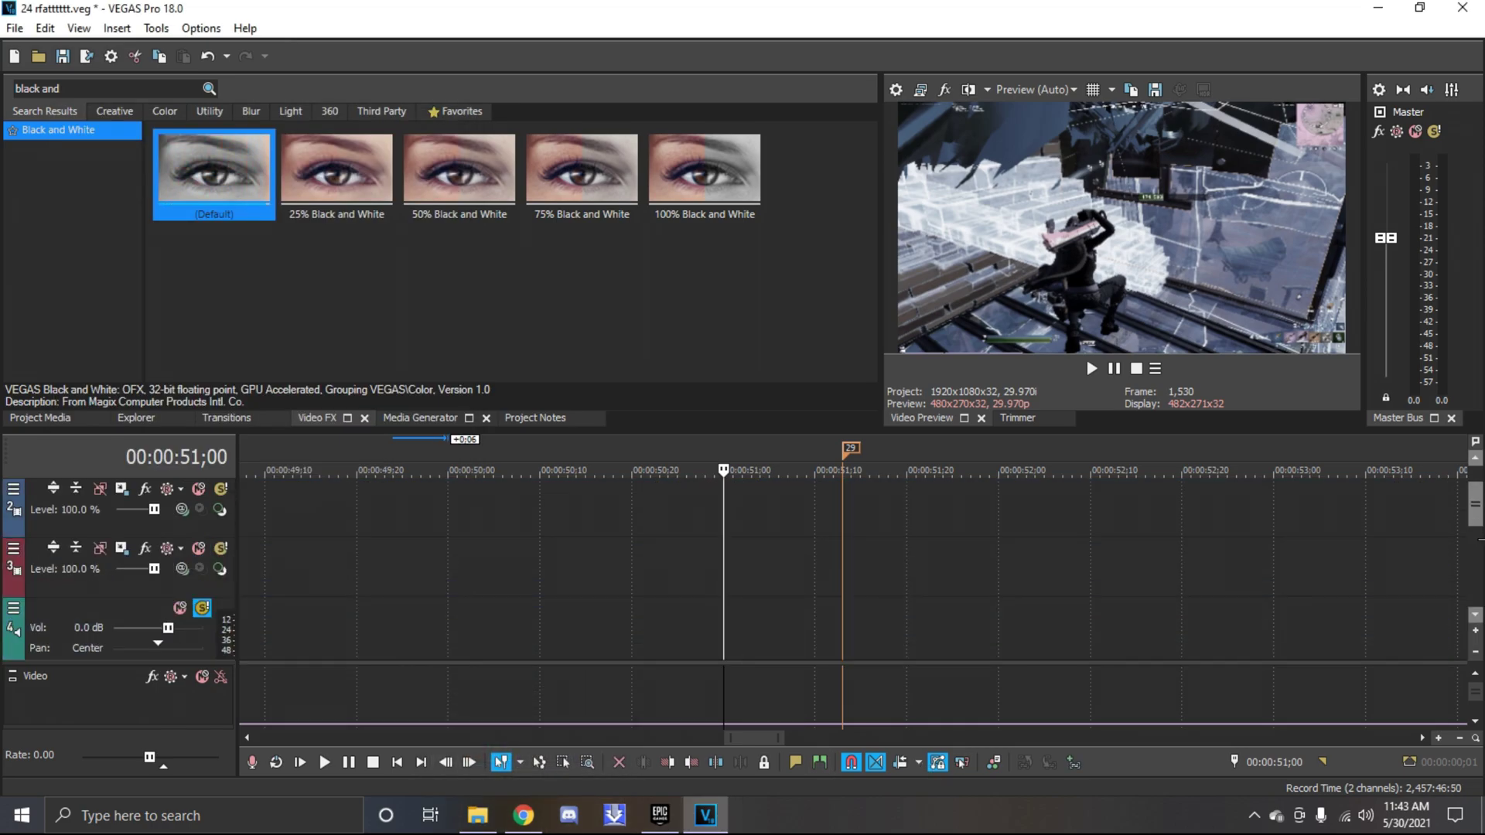
pyautogui.scroll(-3, 844, 569)
# Drop the dust overlay onto new tracks at 51 seconds and nudge its clips slightly later
pyautogui.click(524, 815)
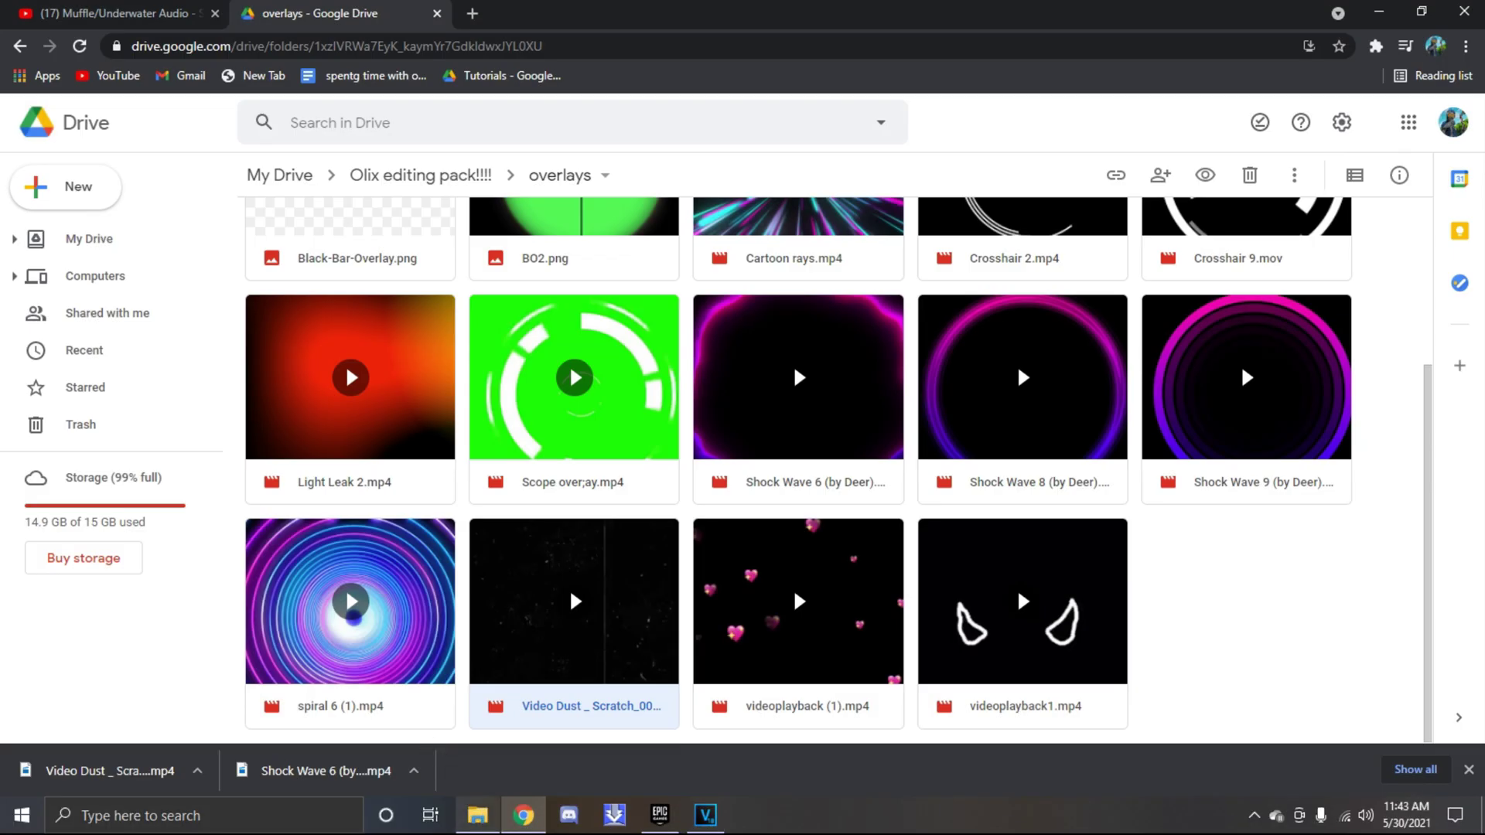
pyautogui.click(476, 816)
pyautogui.click(706, 815)
pyautogui.click(477, 815)
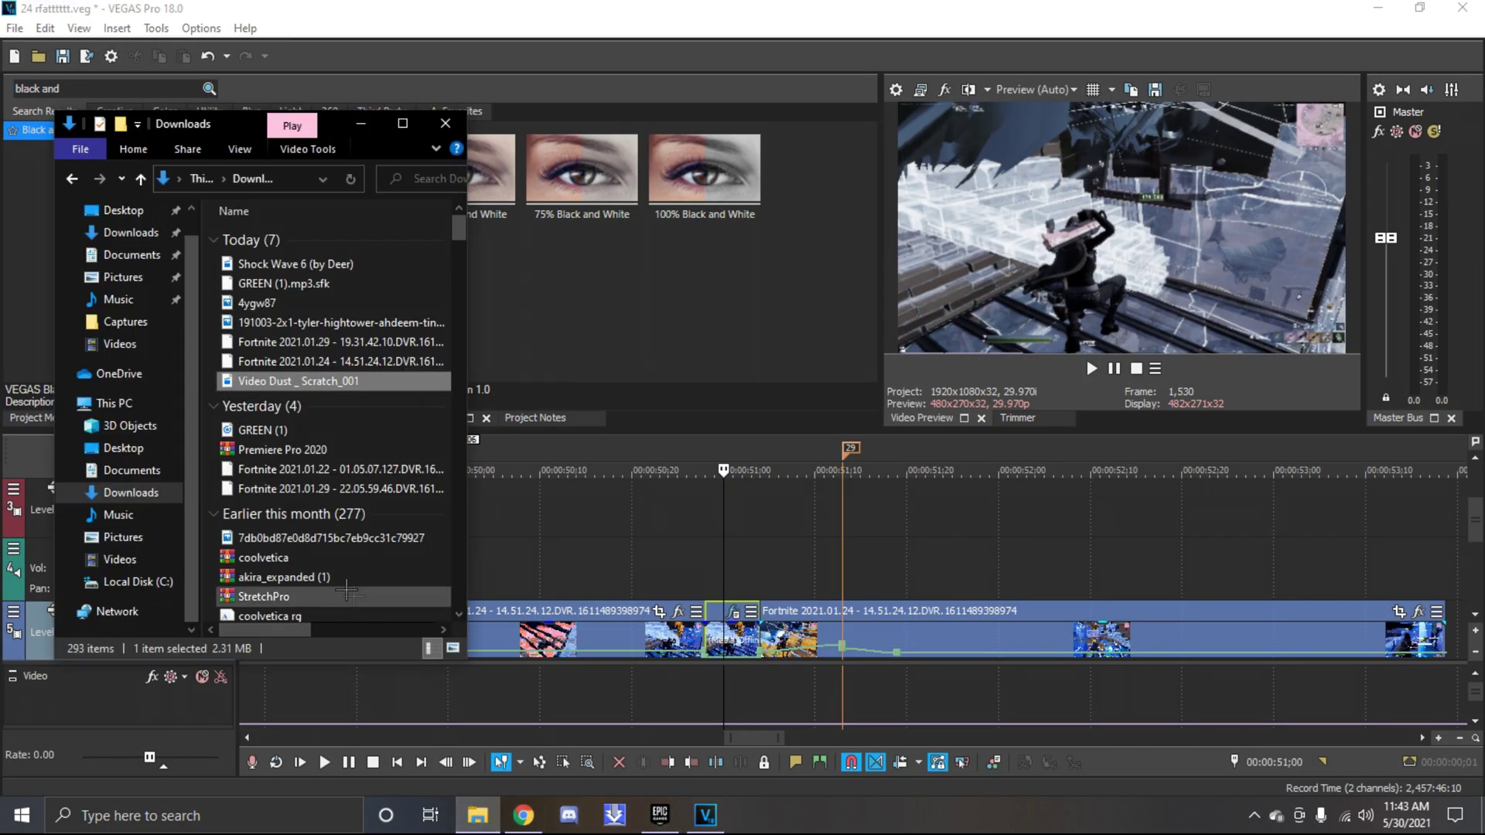
pyautogui.moveTo(297, 381); pyautogui.dragTo(697, 511)
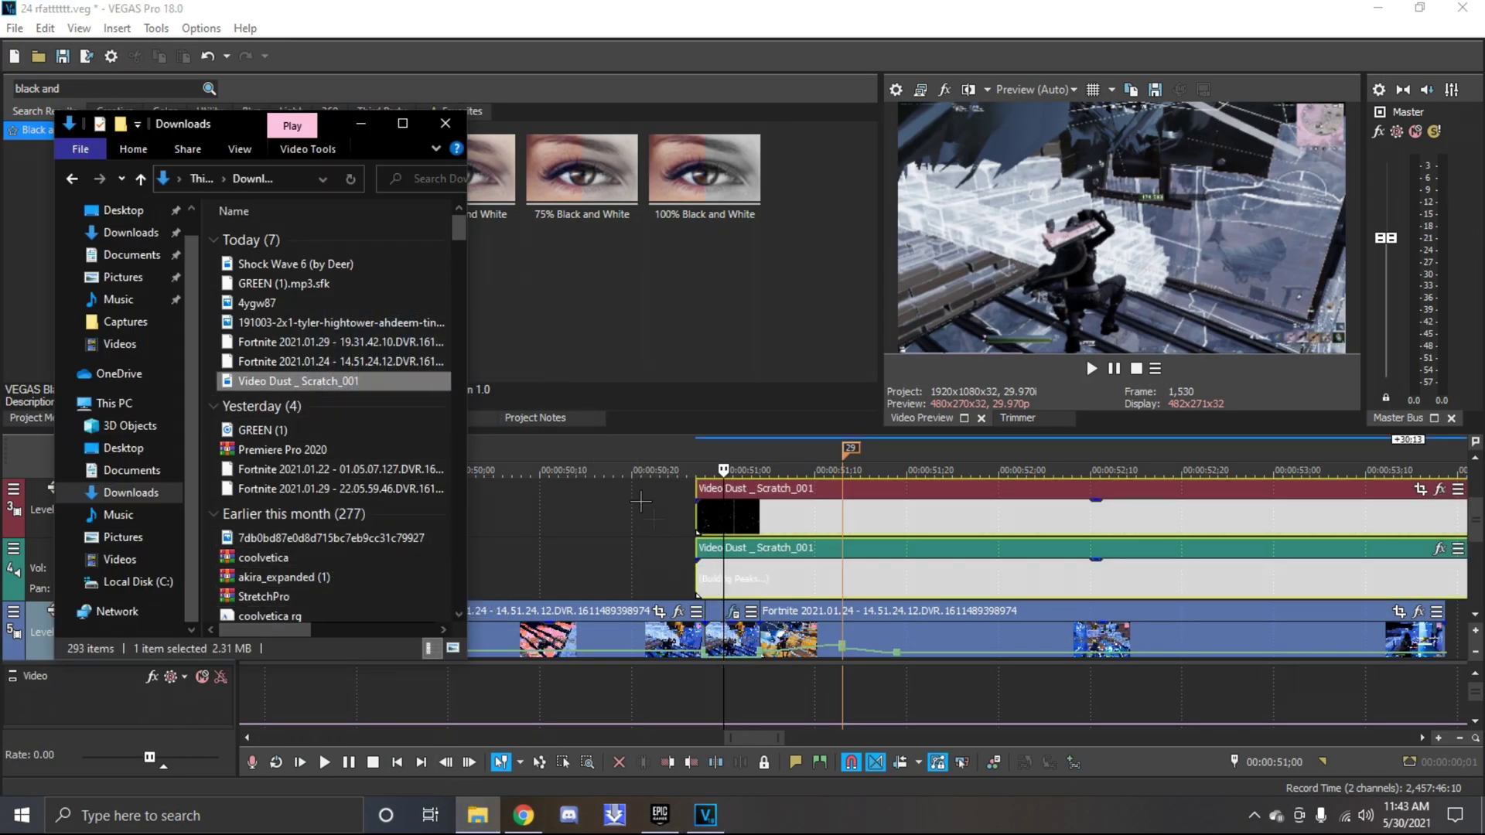
pyautogui.click(361, 123)
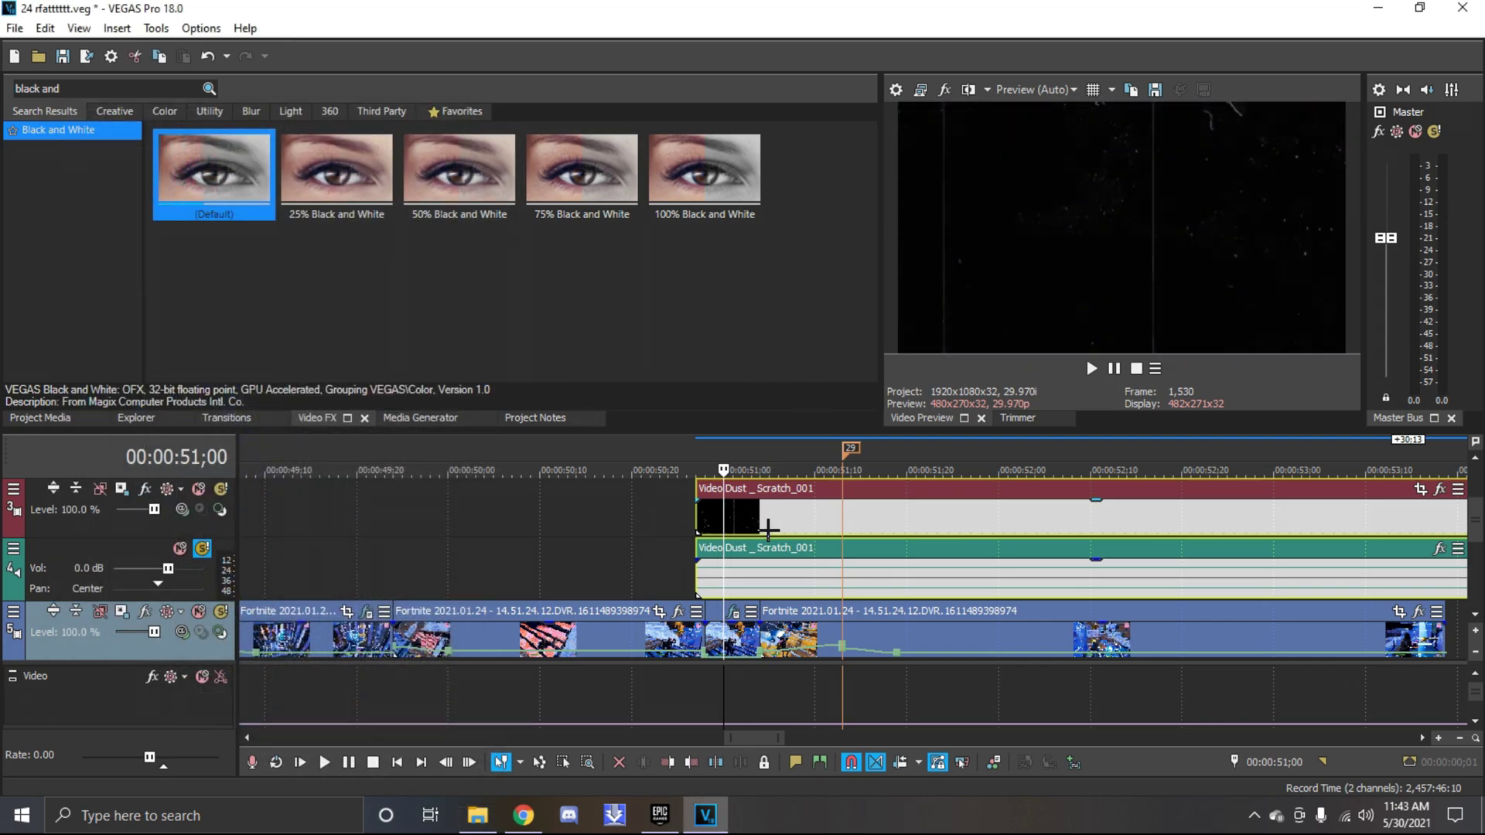
pyautogui.moveTo(768, 530); pyautogui.dragTo(781, 530)
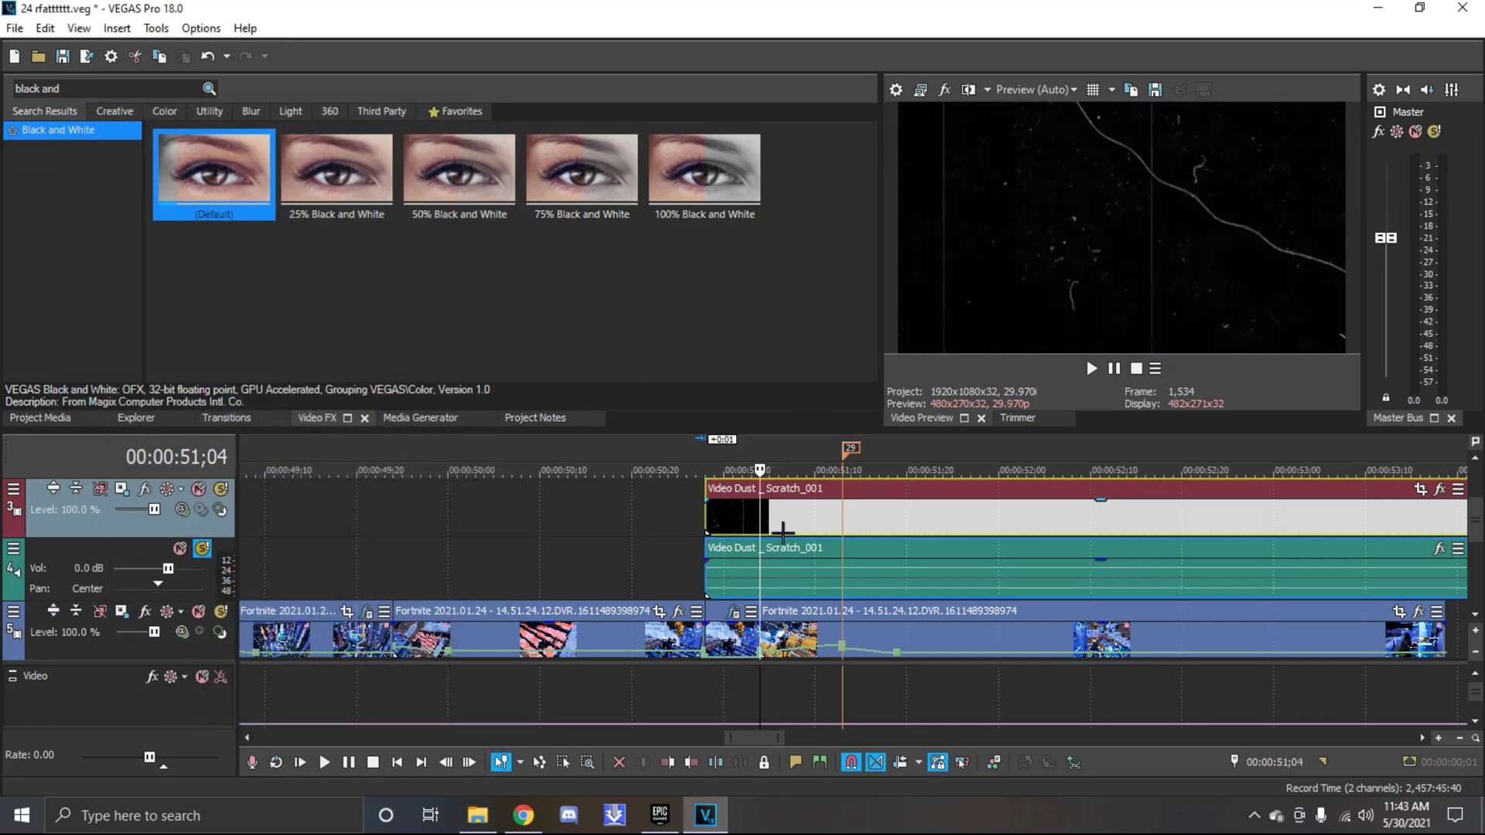
# Split the dust clips at the playhead and delete the later part, keeping a brief overlay
pyautogui.press('s')
pyautogui.rightClick(819, 540)
pyautogui.click(871, 332)
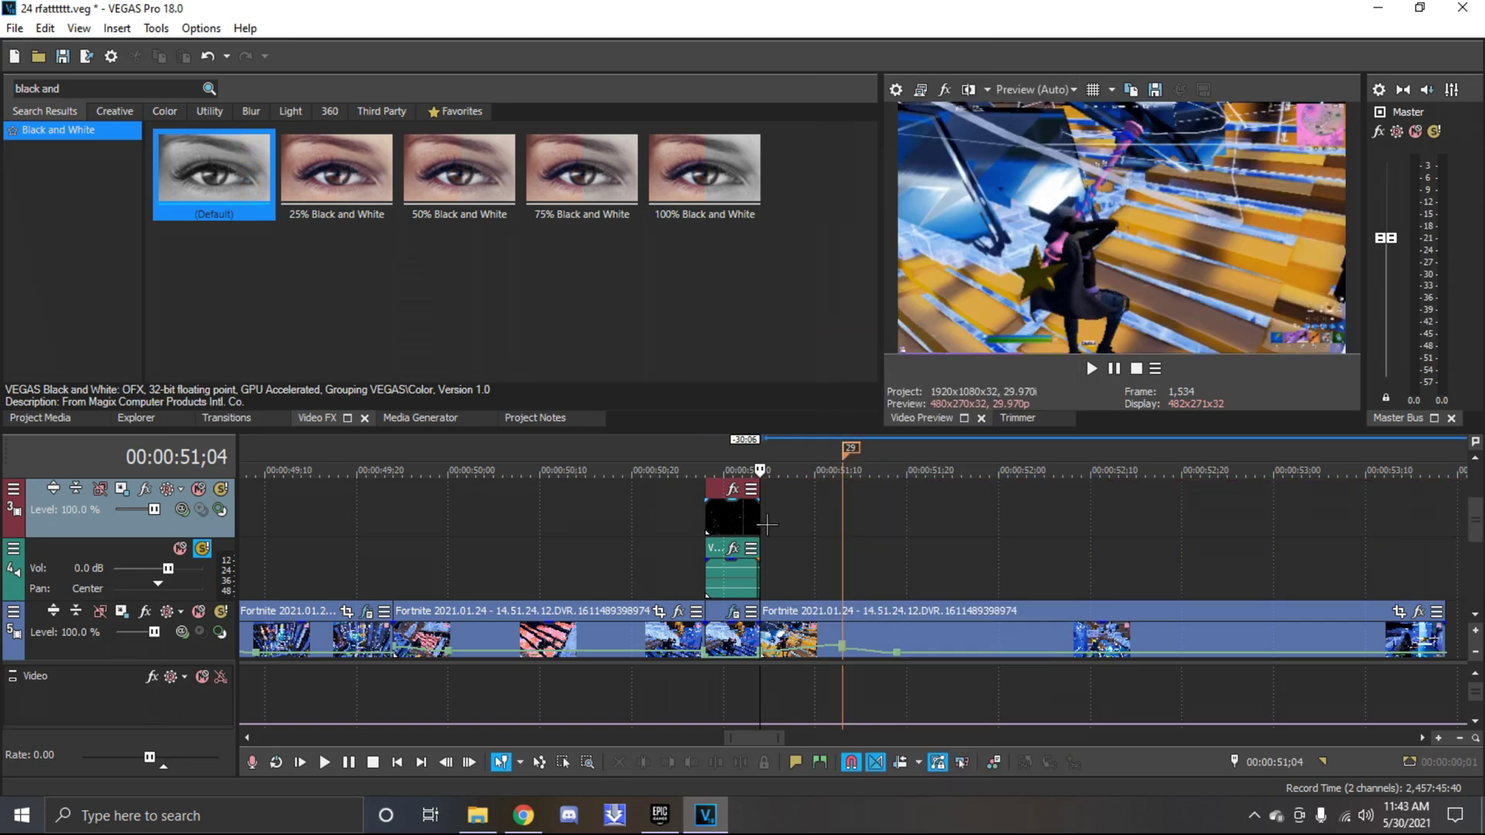
pyautogui.click(748, 519)
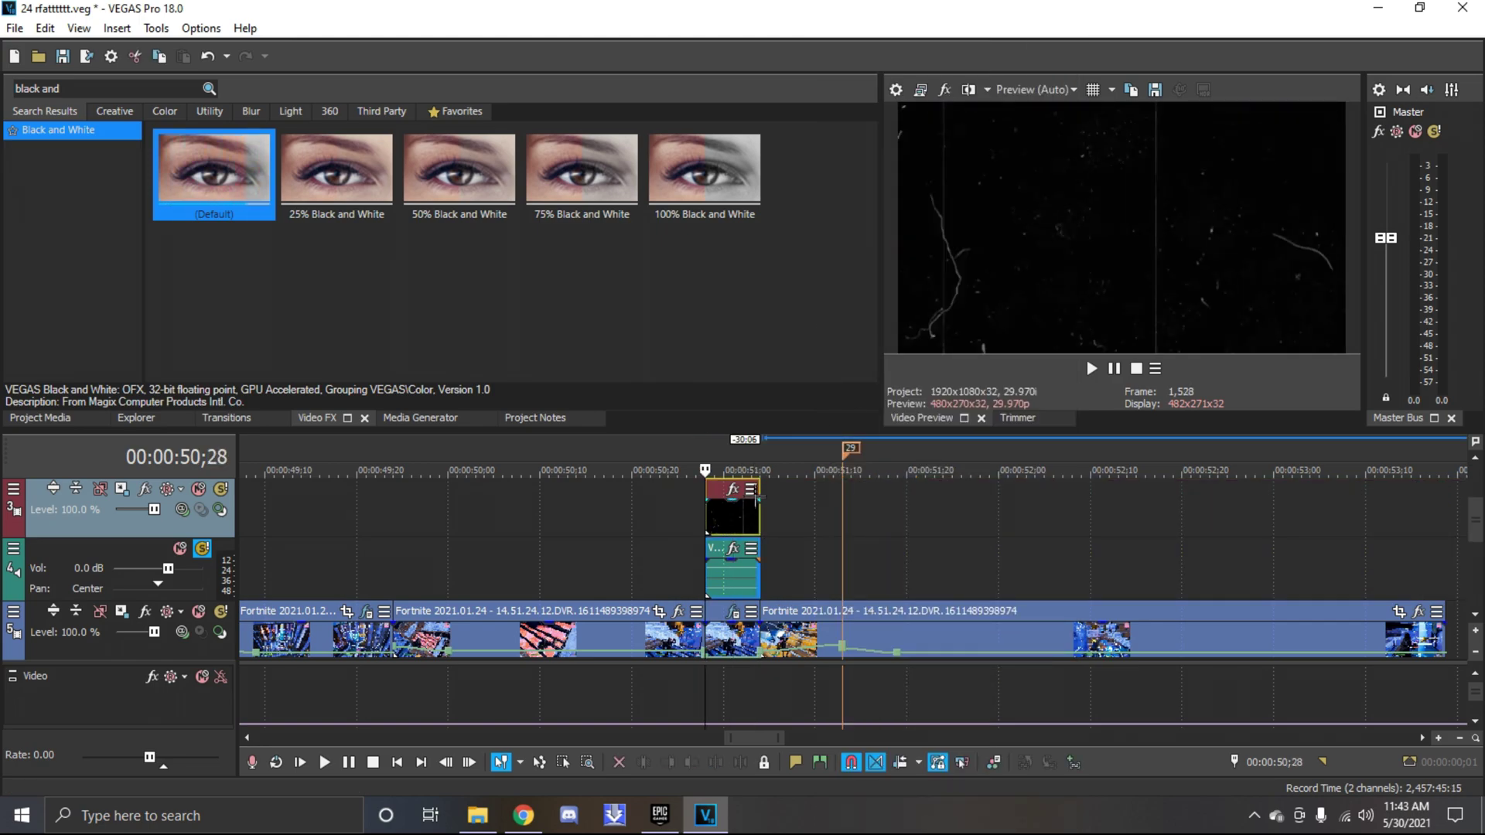
pyautogui.press('Right')
pyautogui.press('Right')
pyautogui.press('Right')
# Set the dust clip's media alpha channel to Straight (unmatted) and move it up to track 2
pyautogui.rightClick(741, 526)
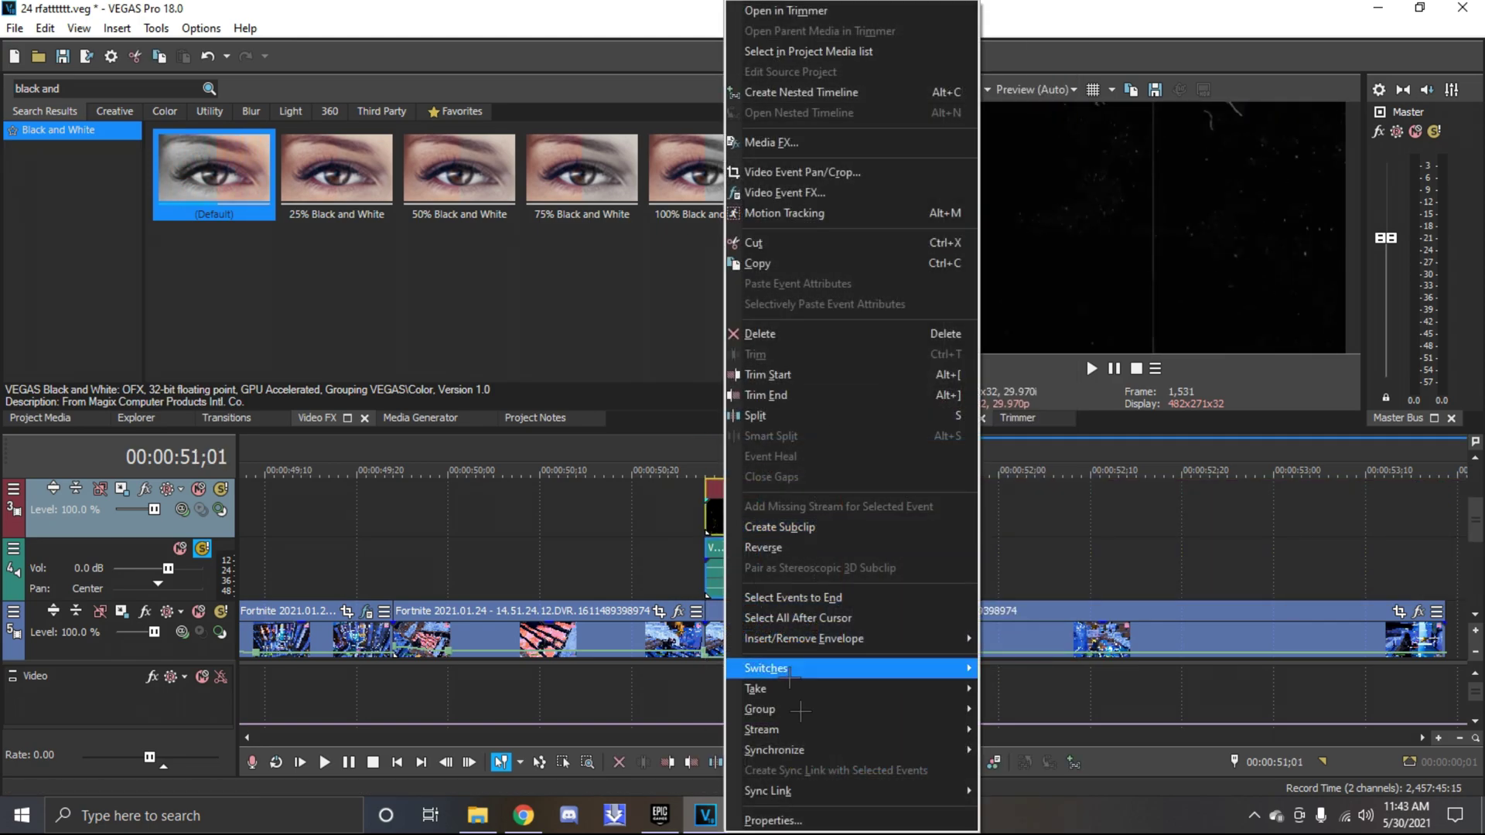
pyautogui.click(836, 817)
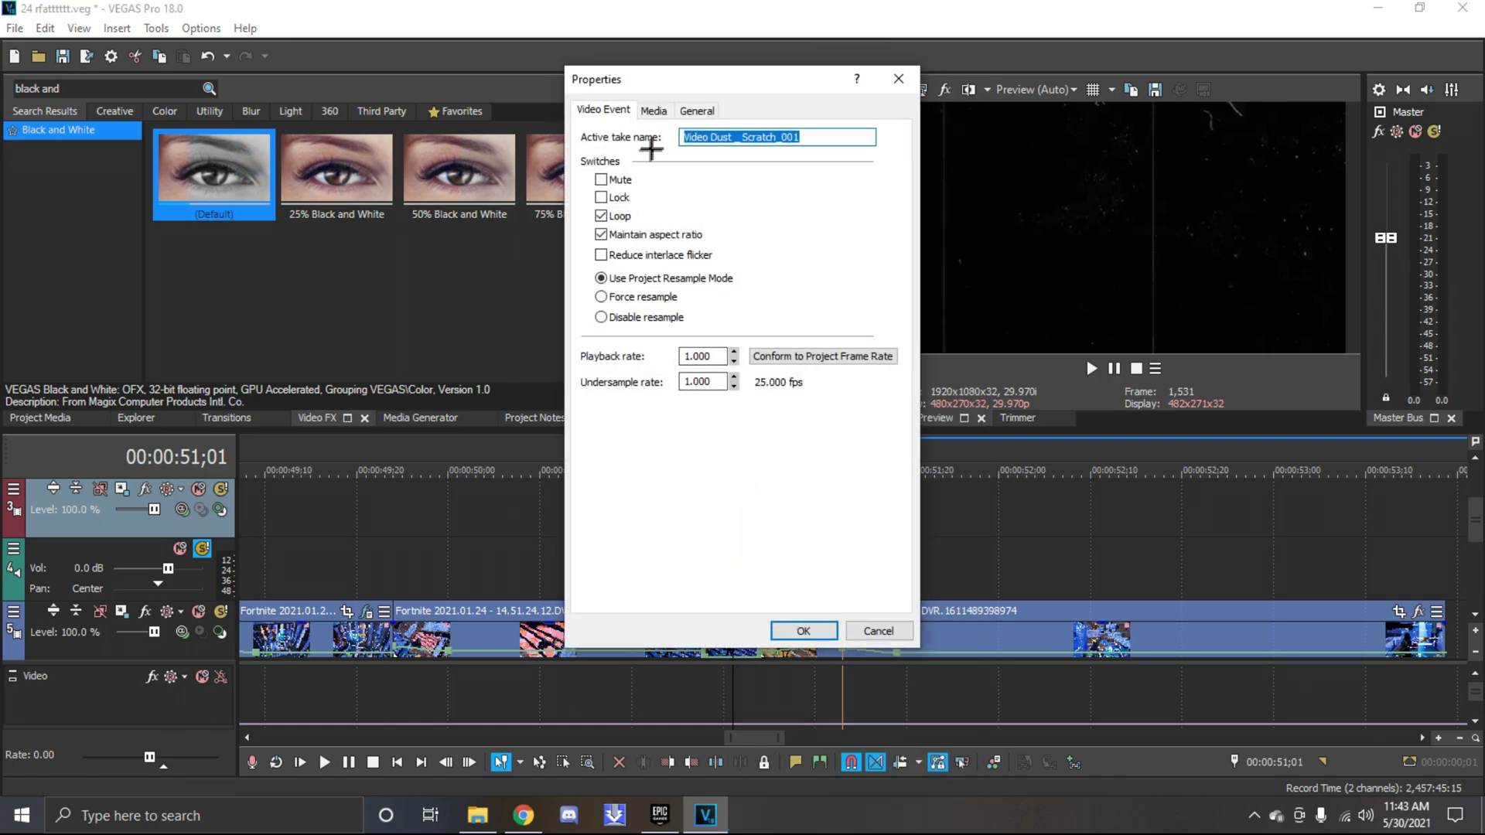
pyautogui.click(655, 112)
pyautogui.click(774, 441)
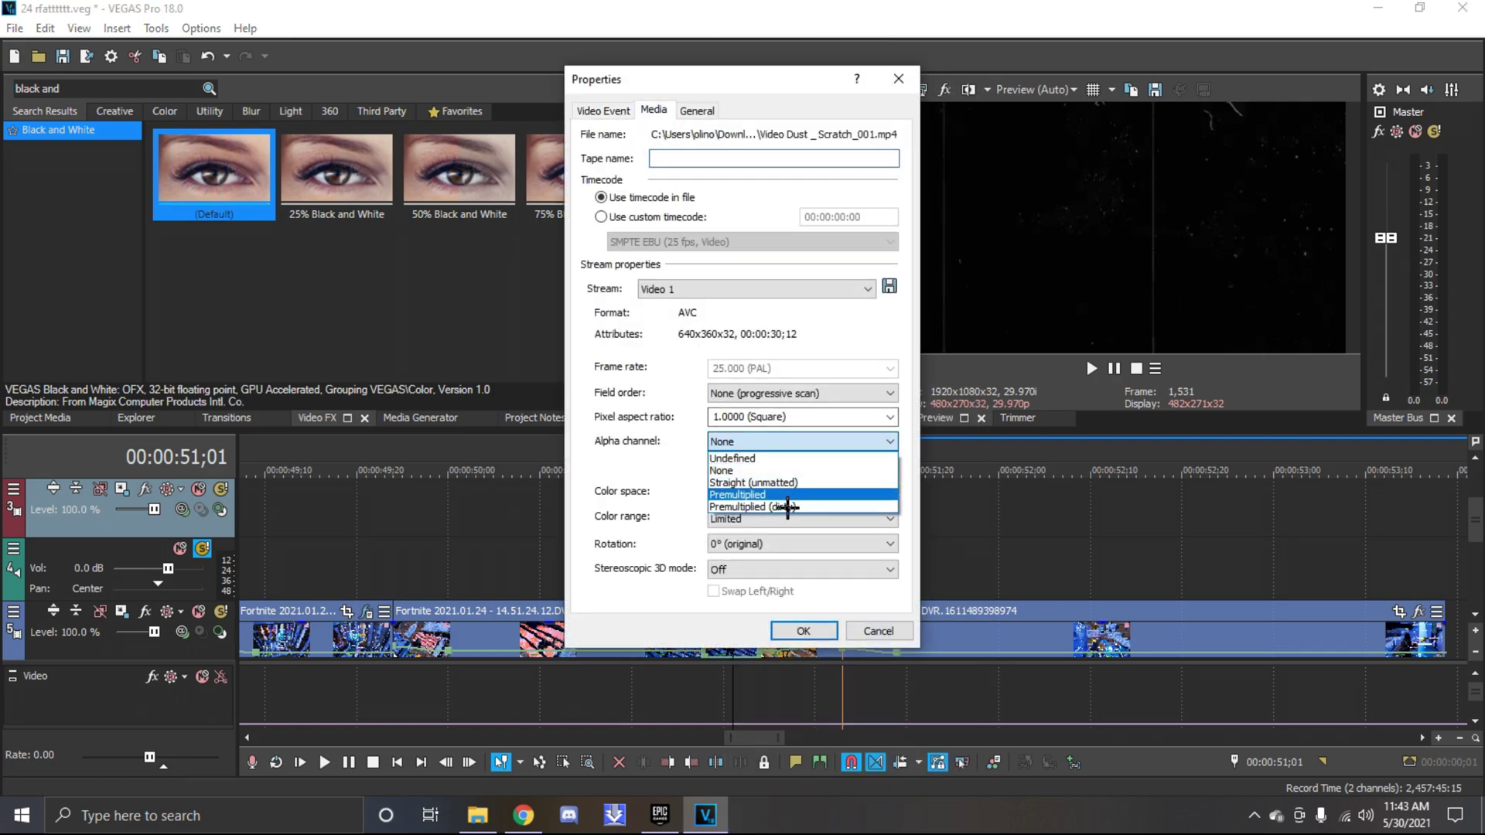
pyautogui.click(790, 492)
pyautogui.click(813, 635)
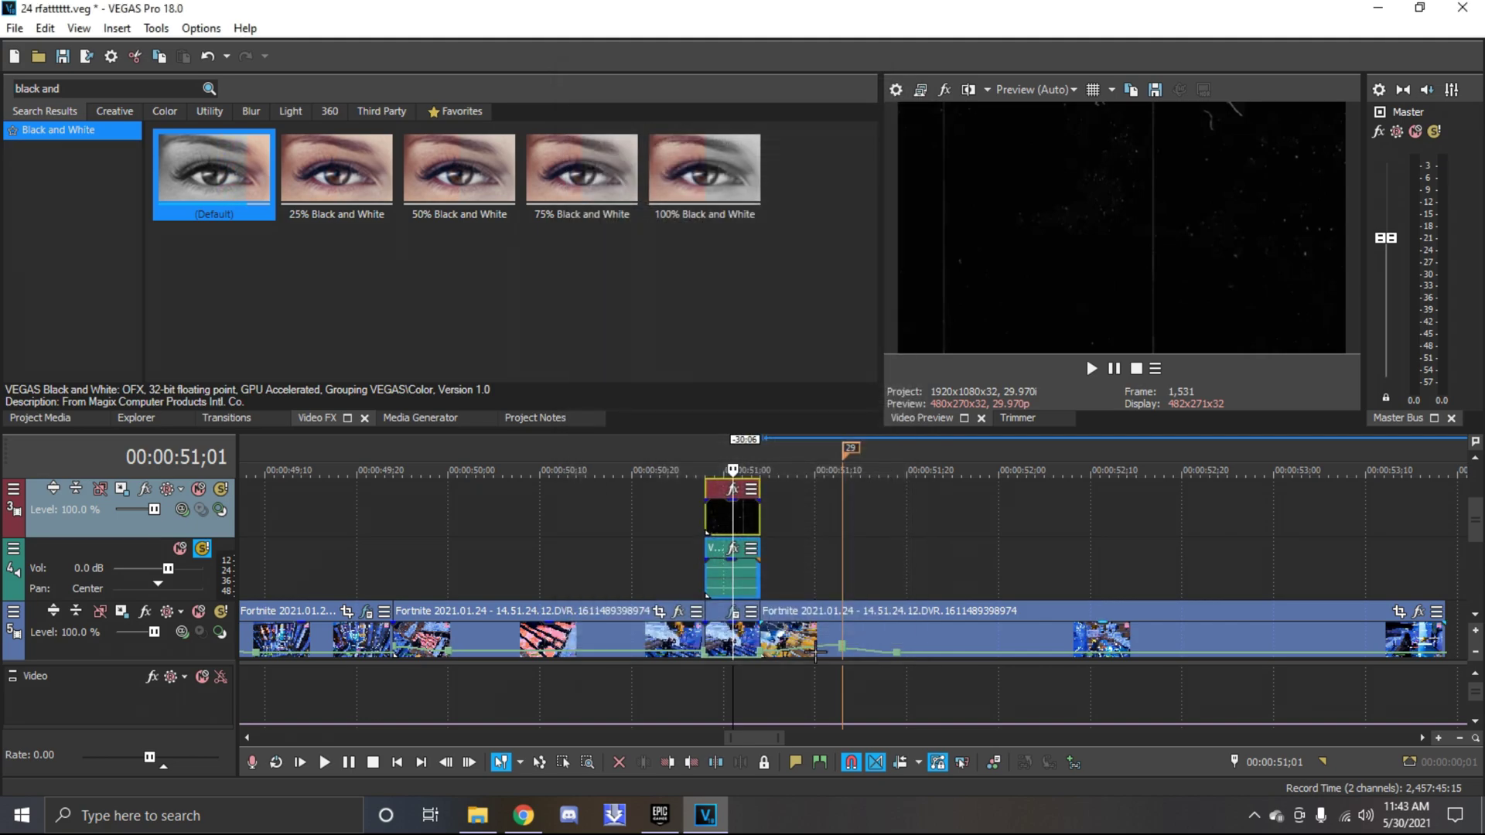
pyautogui.press('Left')
pyautogui.press('Left')
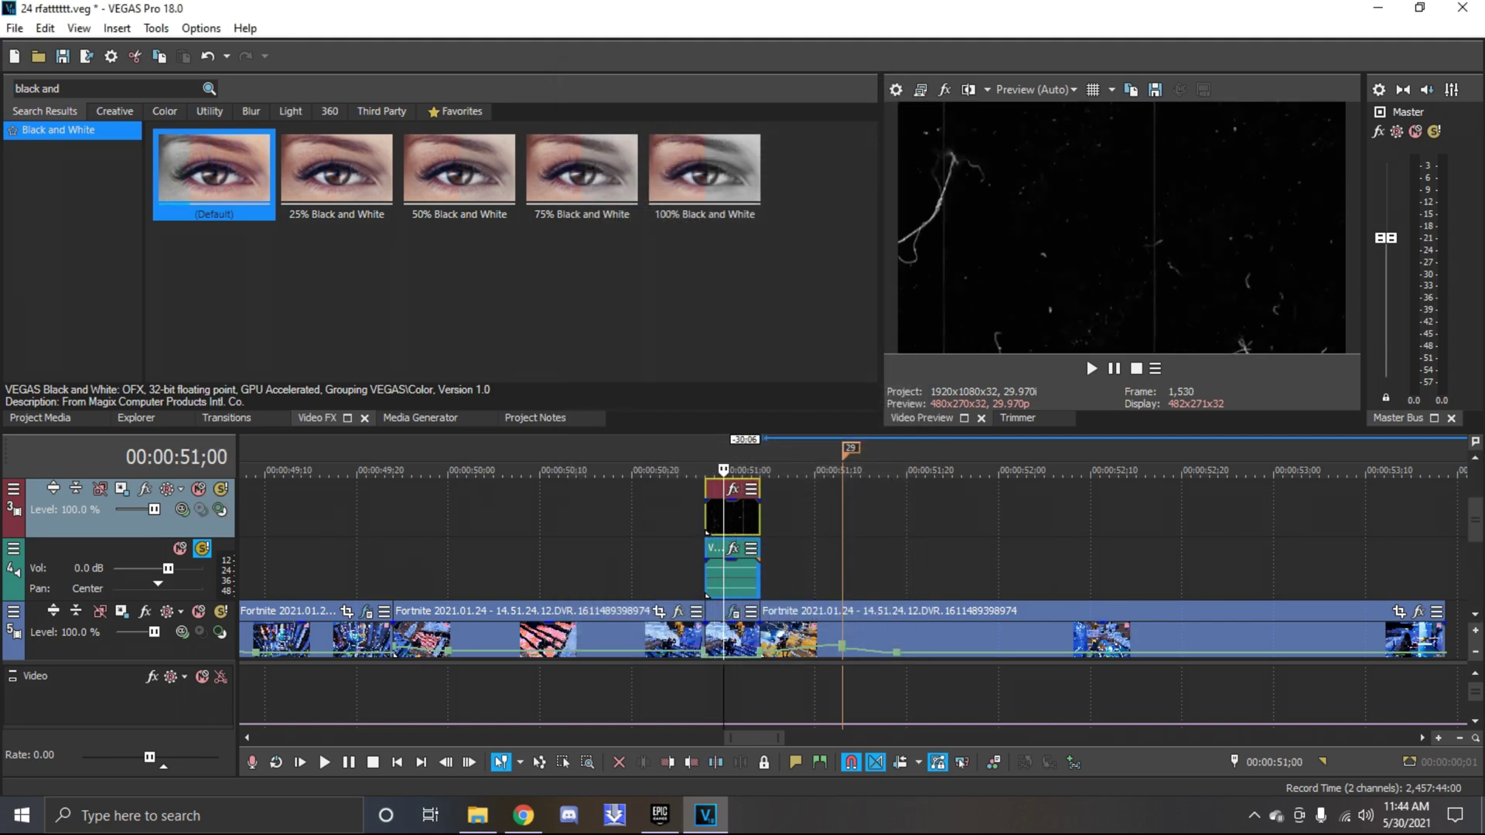
pyautogui.scroll(2, 863, 687)
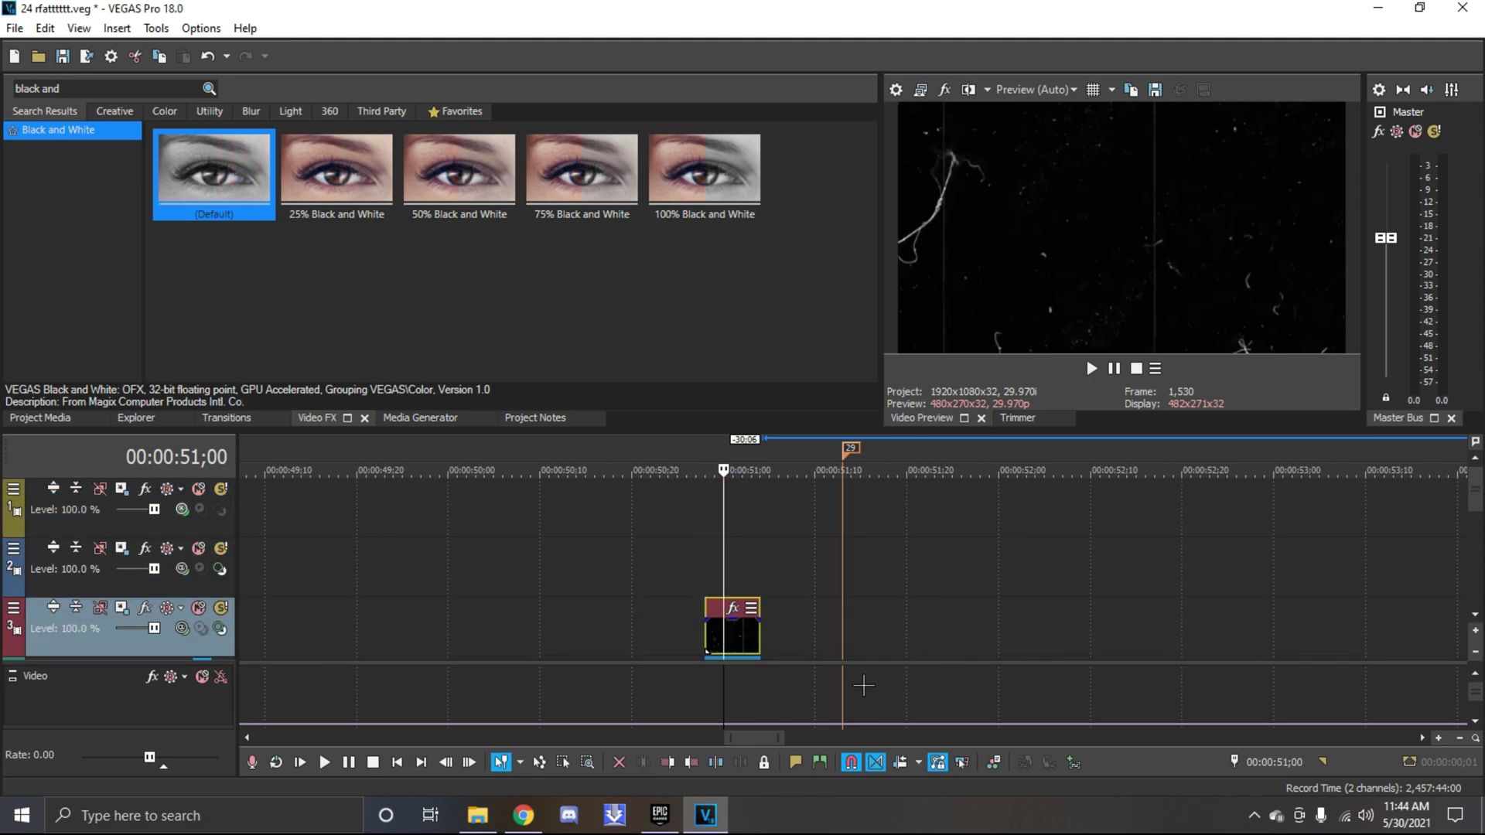
pyautogui.moveTo(756, 645); pyautogui.dragTo(748, 543)
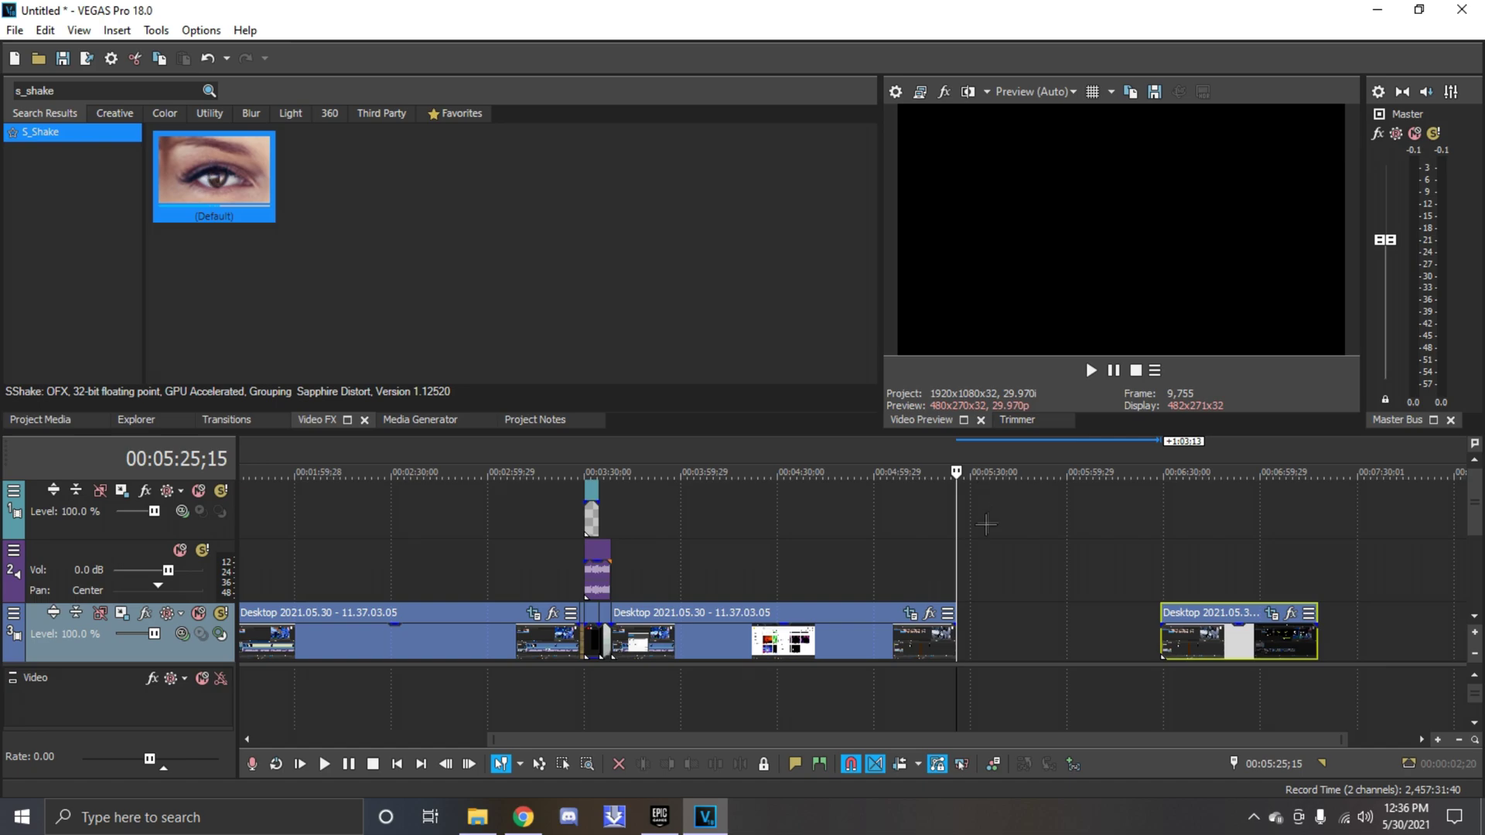
pyautogui.rightClick(1089, 518)
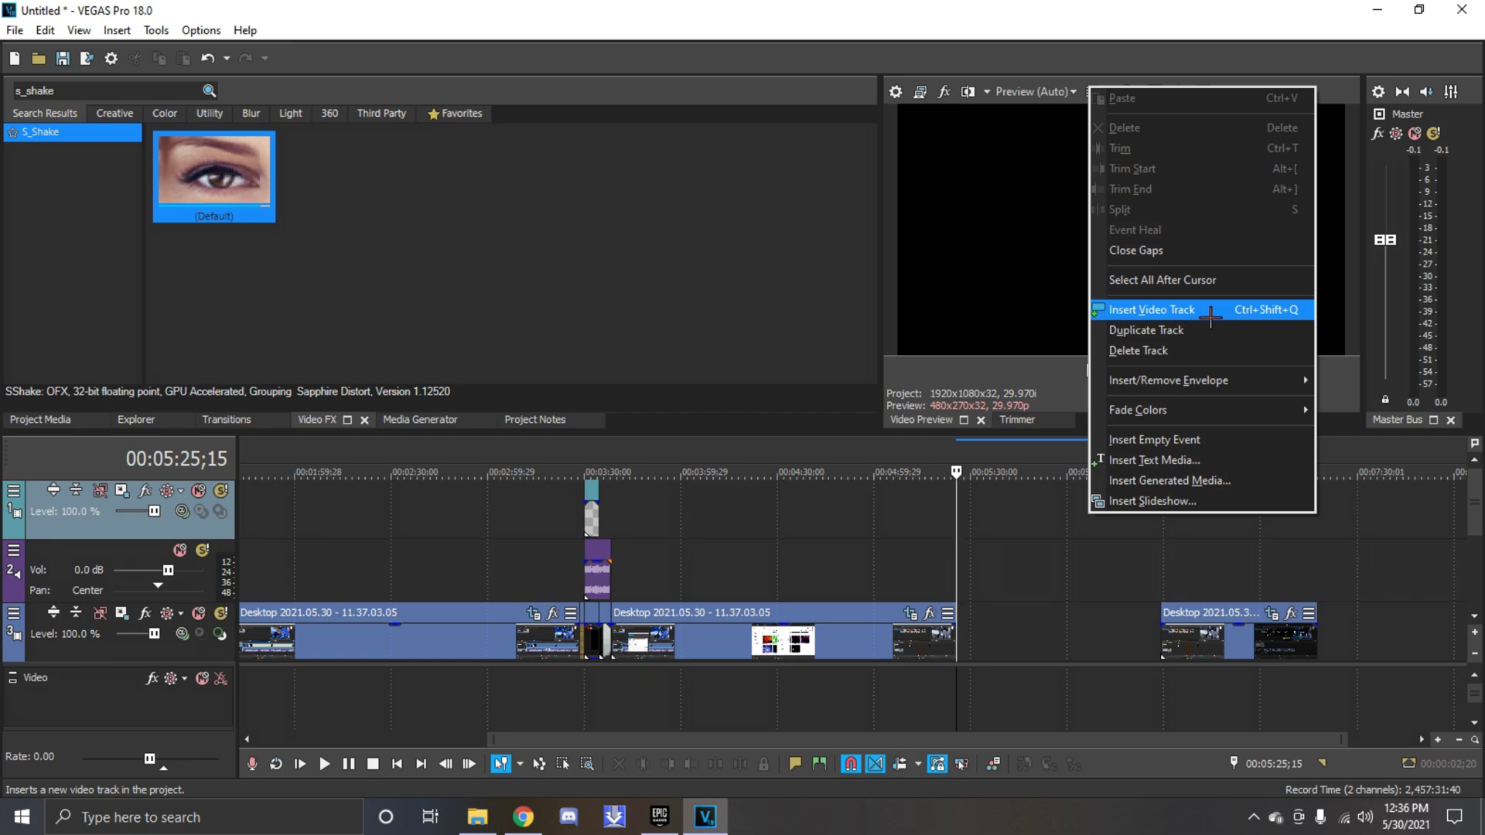
pyautogui.click(1214, 316)
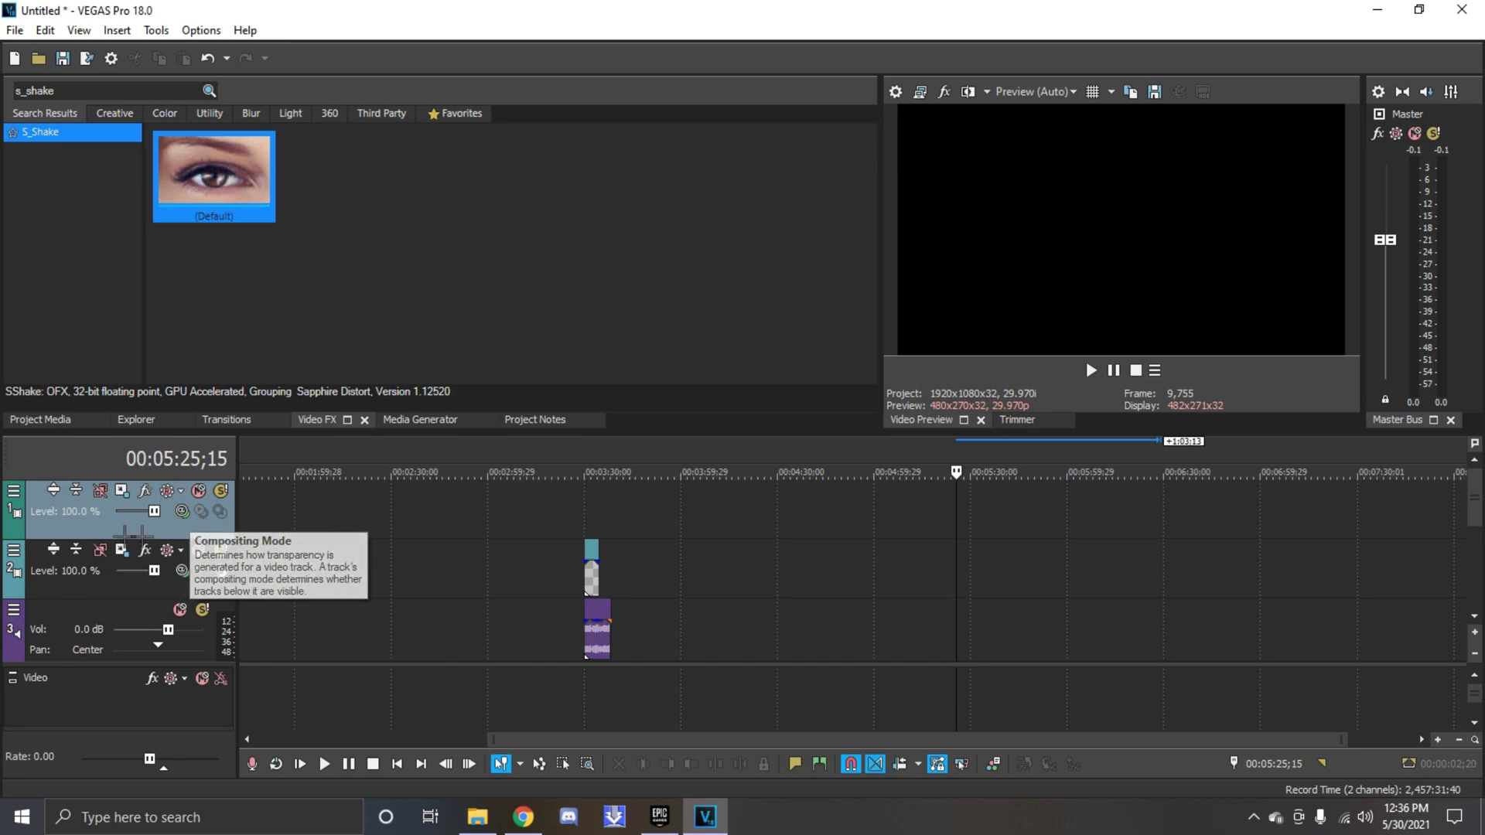
pyautogui.rightClick(73, 522)
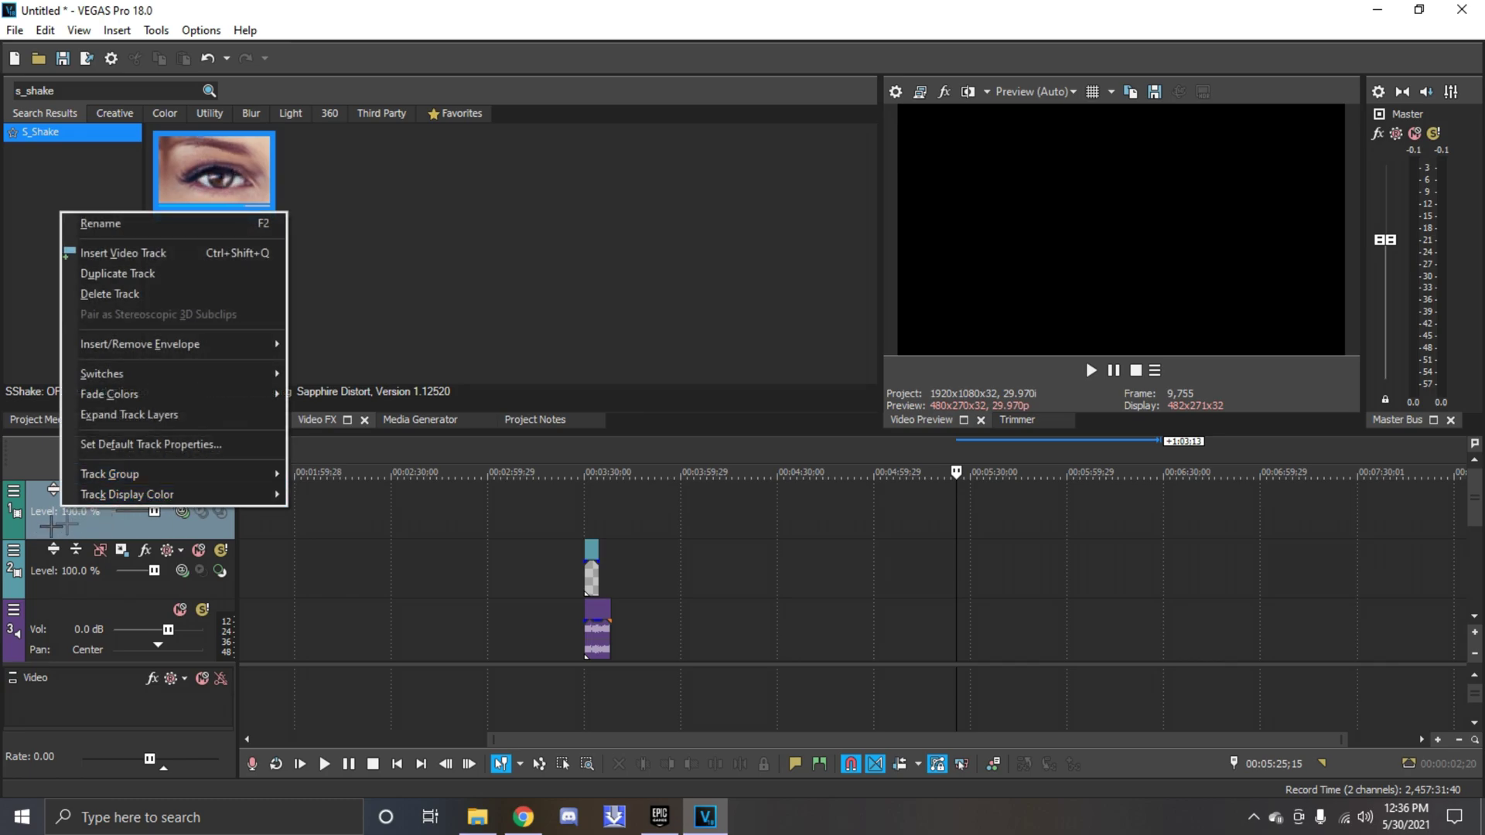
pyautogui.click(26, 504)
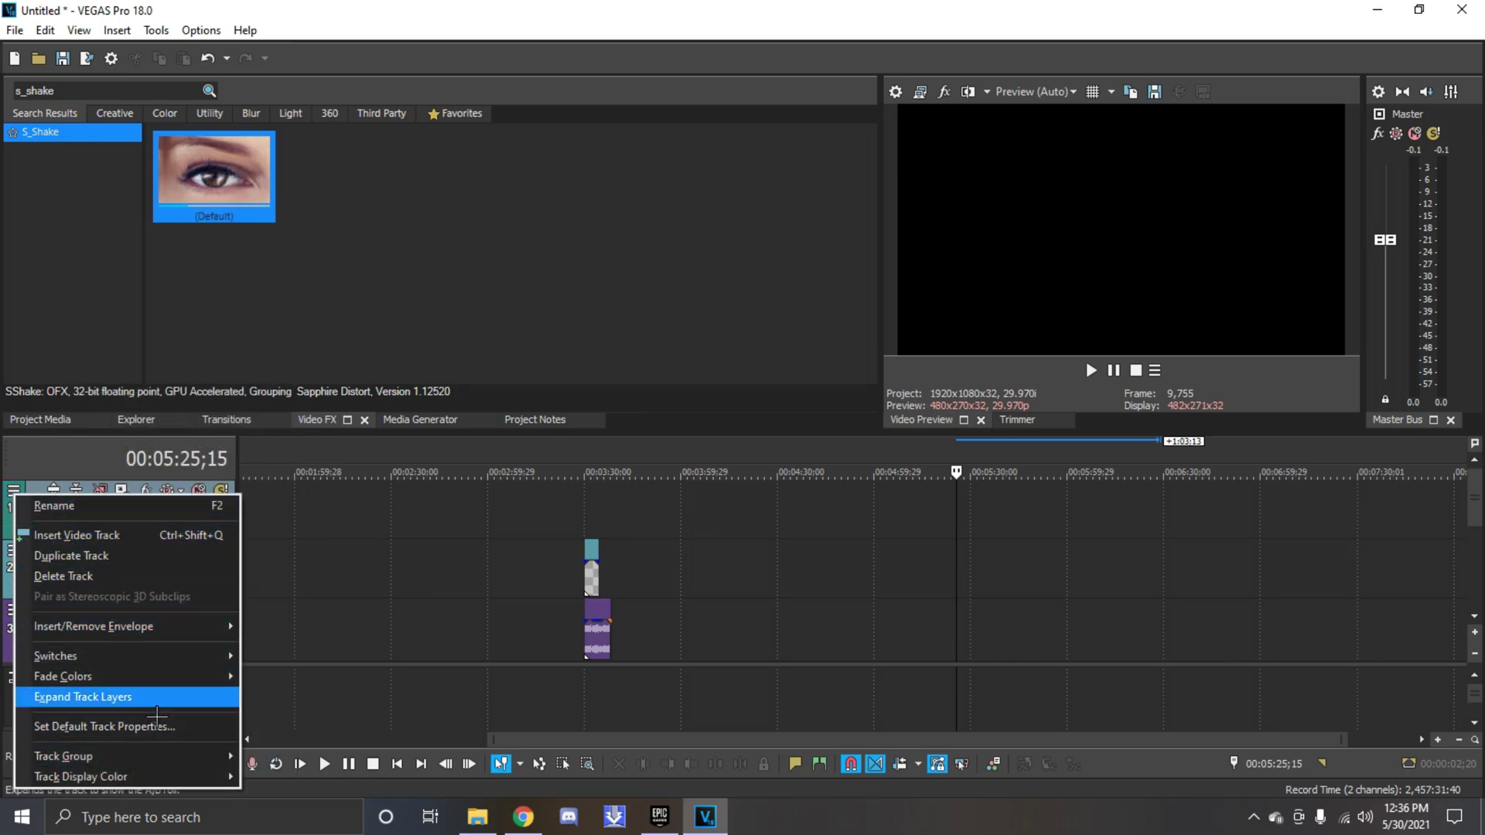
pyautogui.click(396, 545)
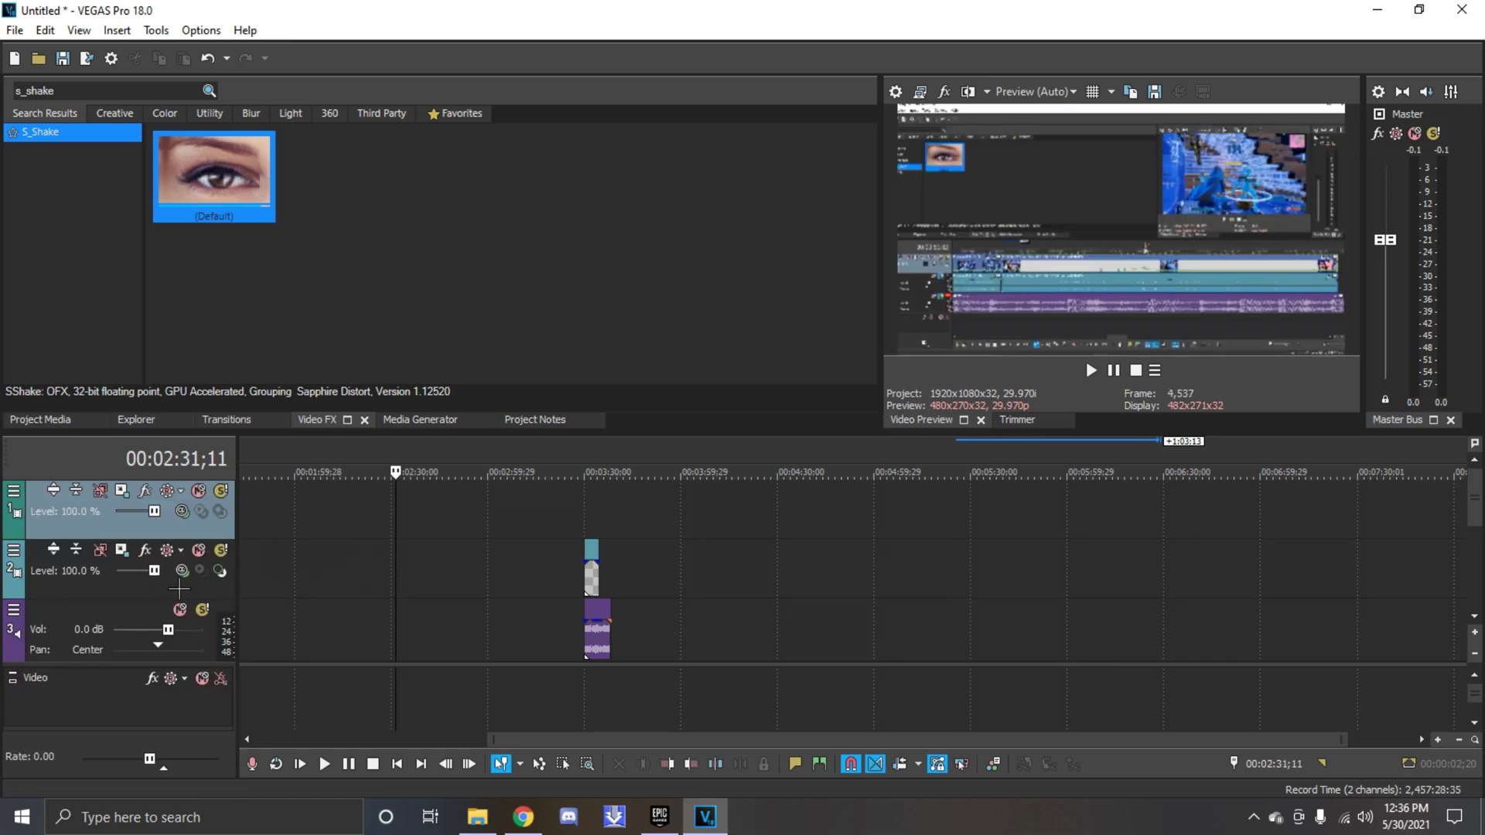
pyautogui.rightClick(71, 514)
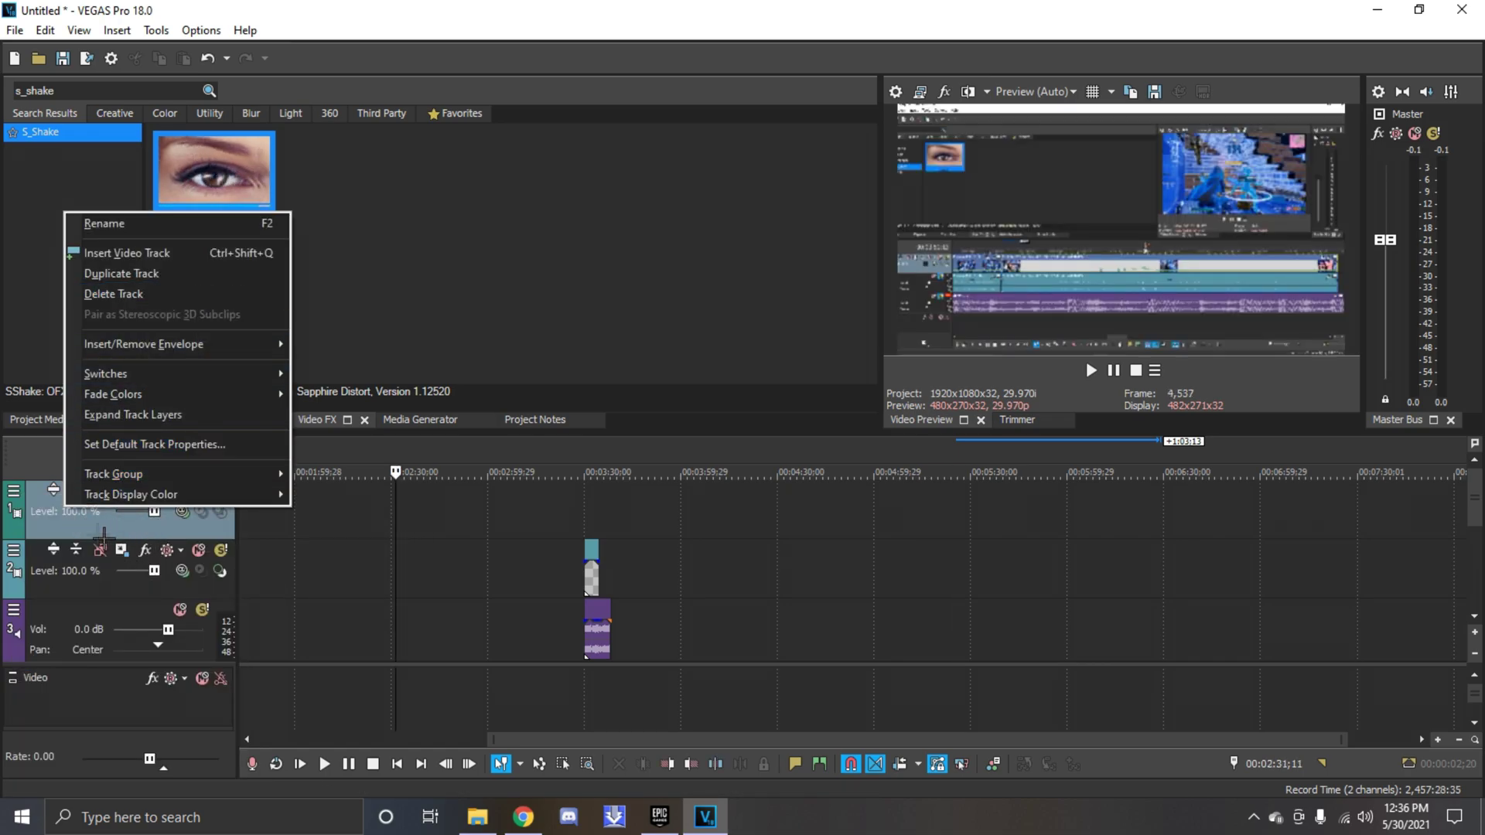
pyautogui.click(71, 525)
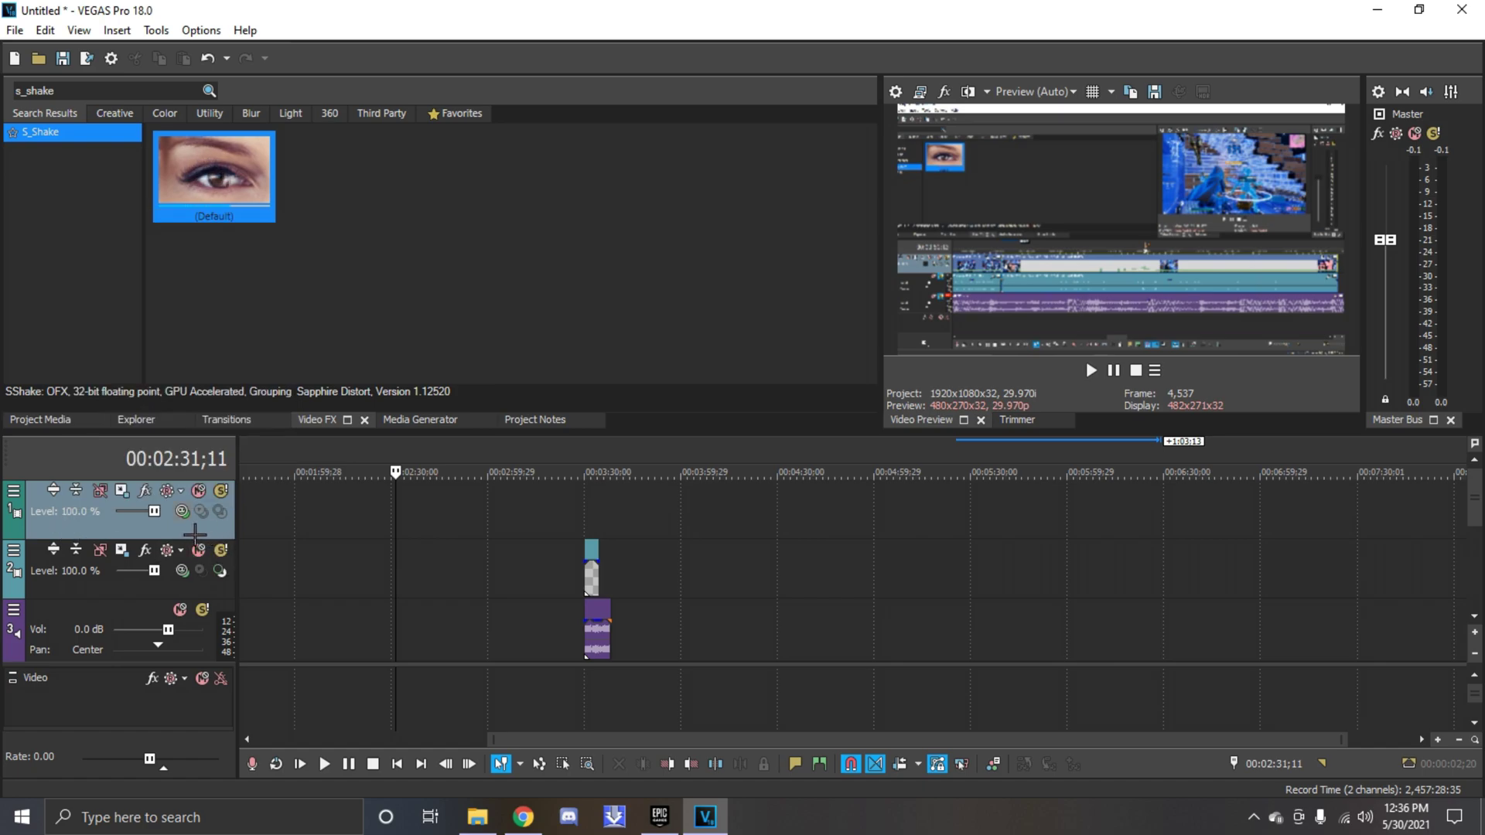
pyautogui.rightClick(79, 525)
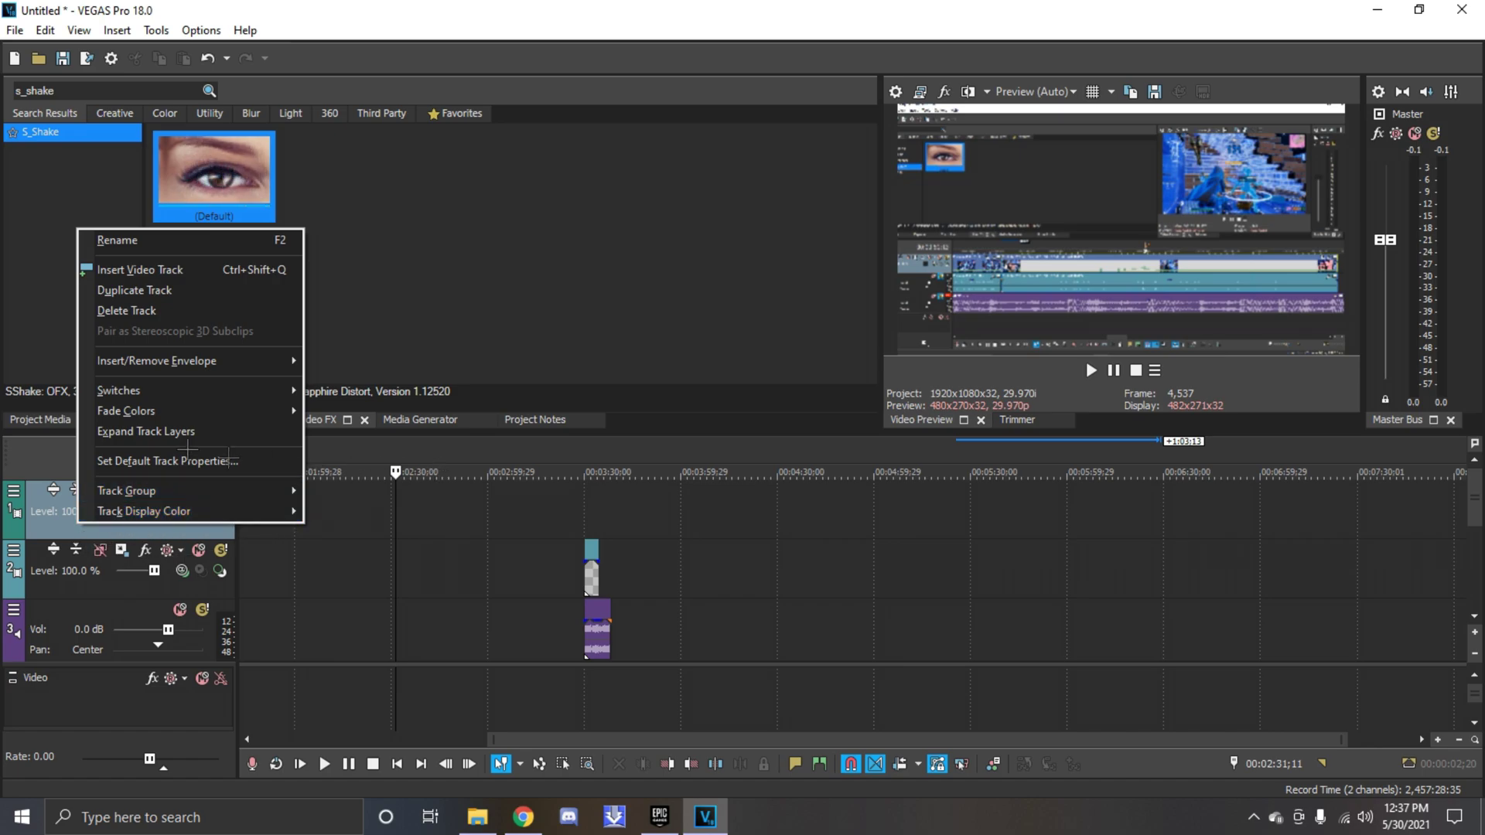
pyautogui.click(67, 529)
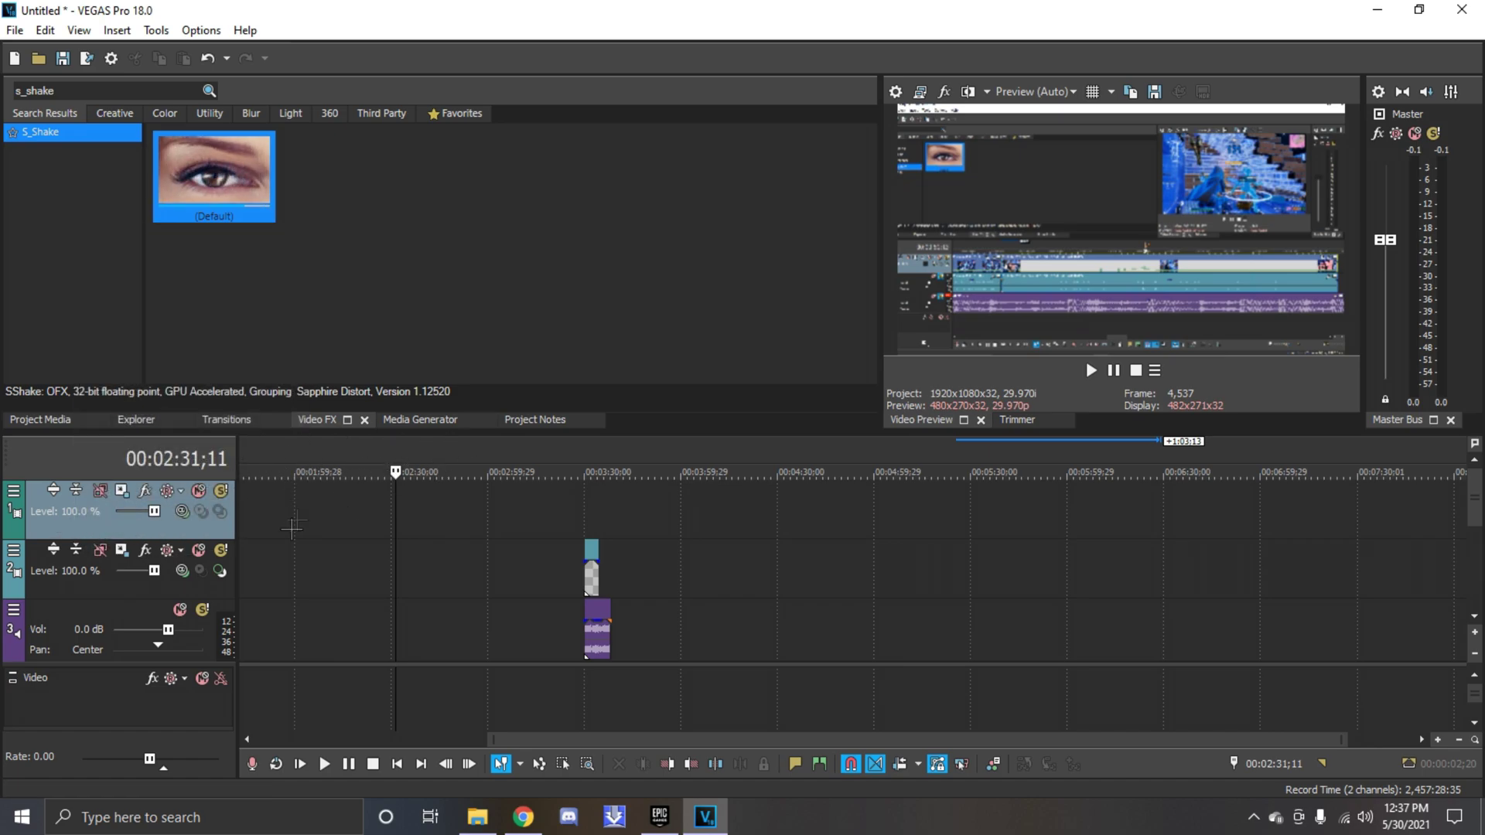
pyautogui.click(199, 511)
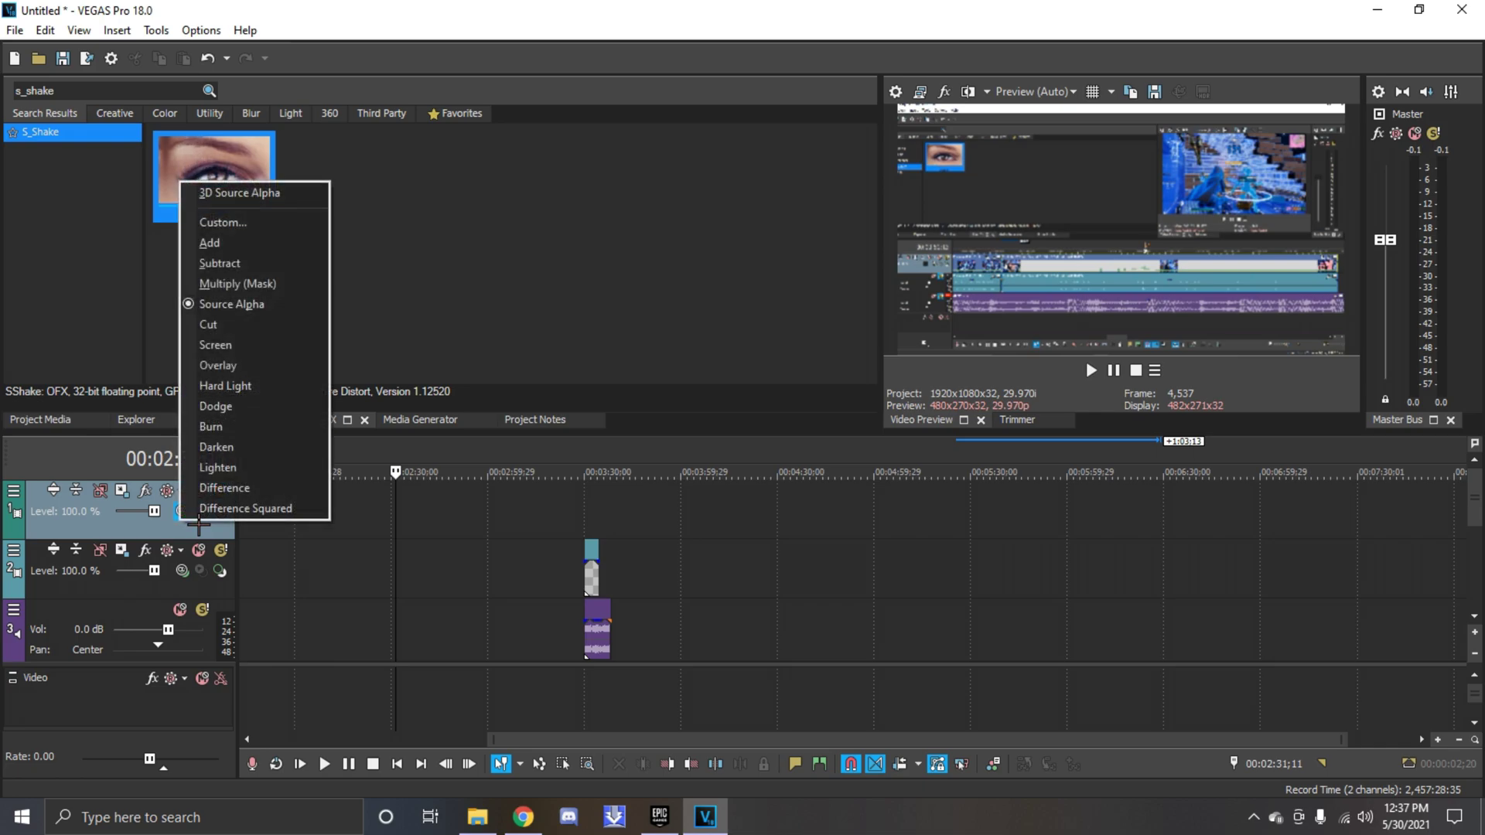
pyautogui.click(251, 354)
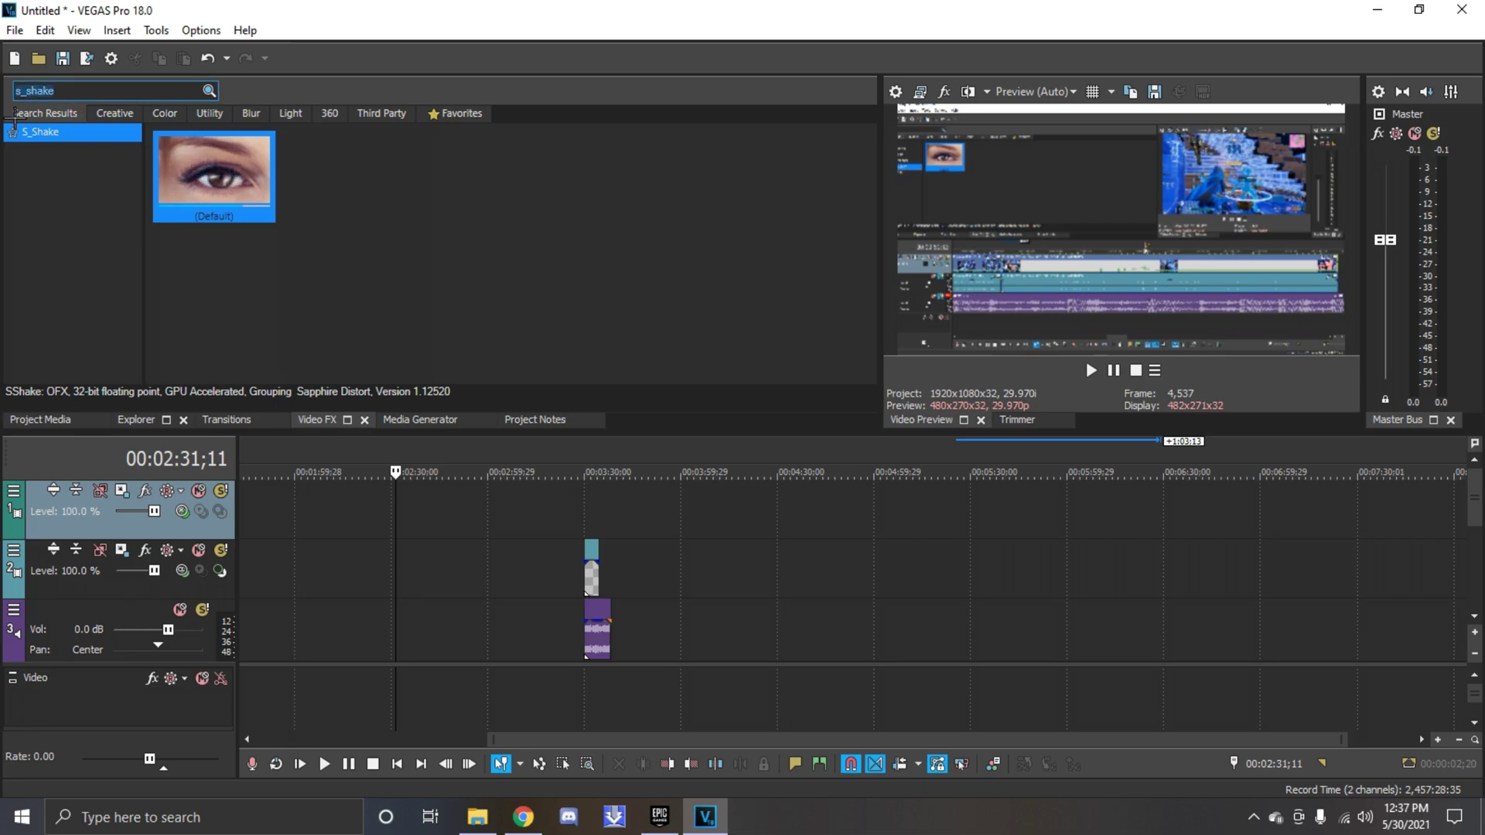
pyautogui.write('chroma')
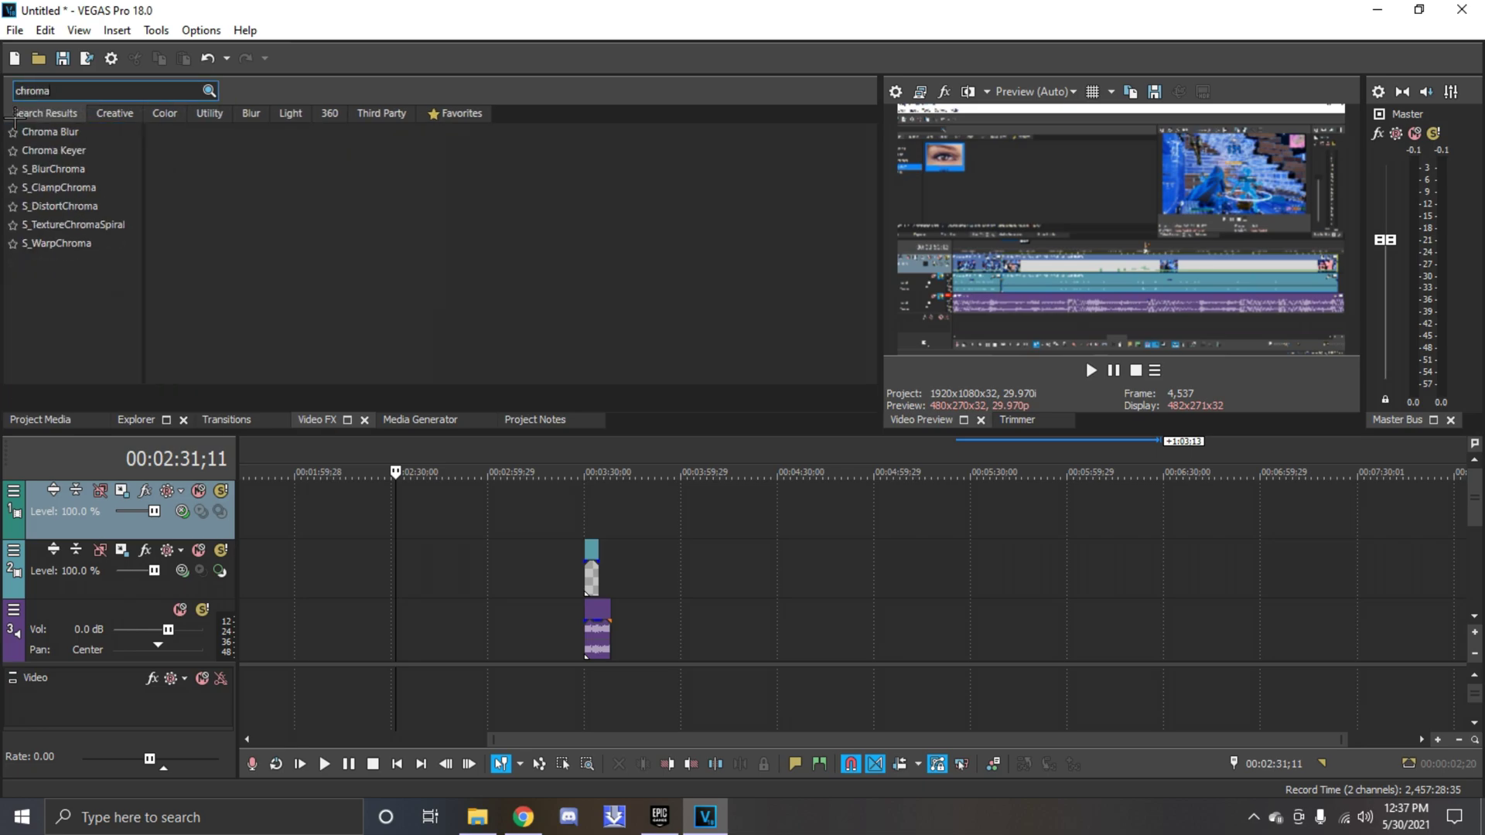
pyautogui.write('a keyer')
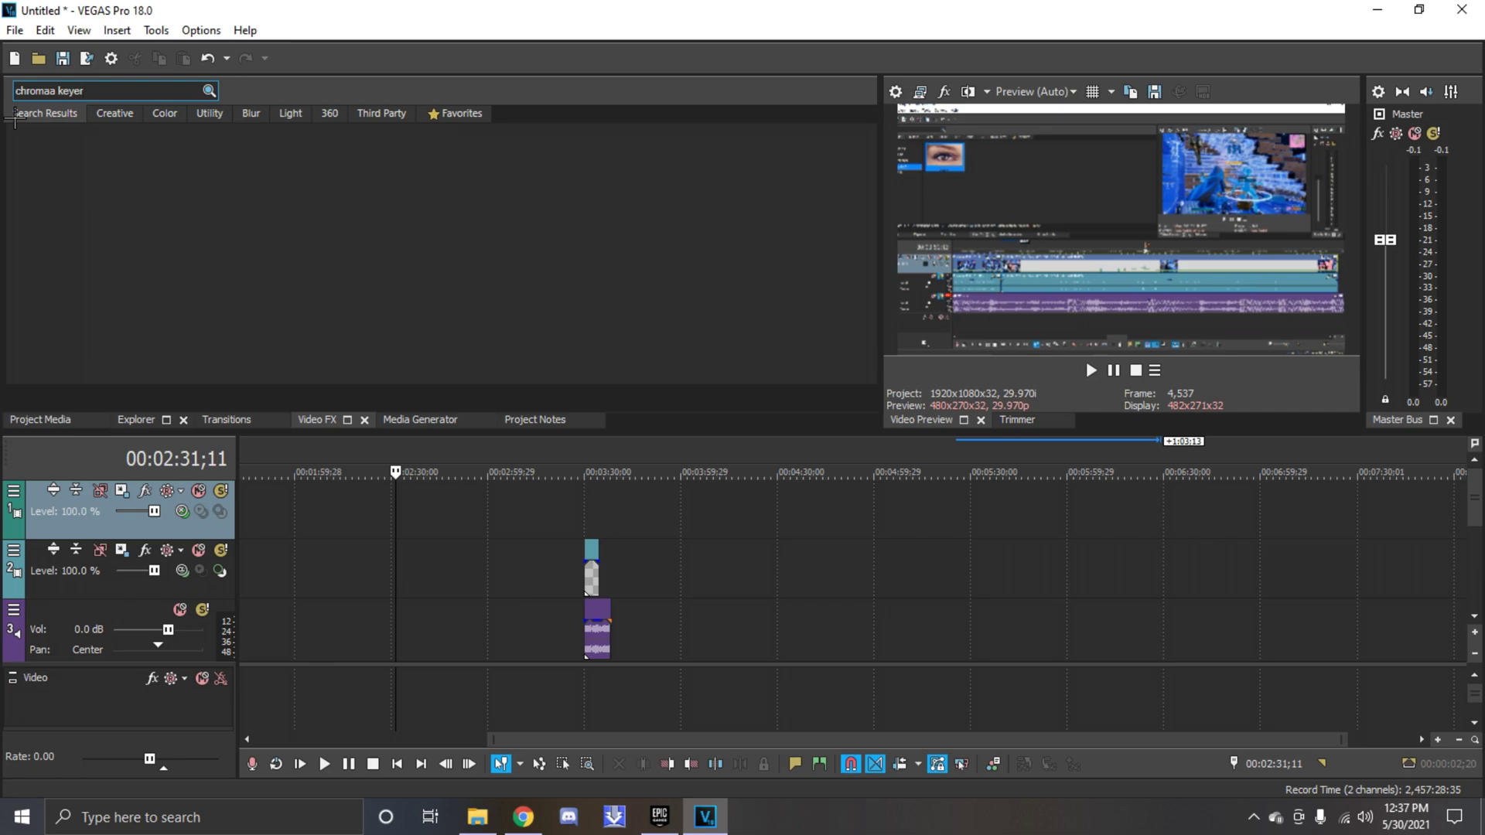
# Find Chroma Keyer in the Video FX search and apply its (Default) preset
pyautogui.press('BackSpace')
pyautogui.press('BackSpace')
pyautogui.press('BackSpace')
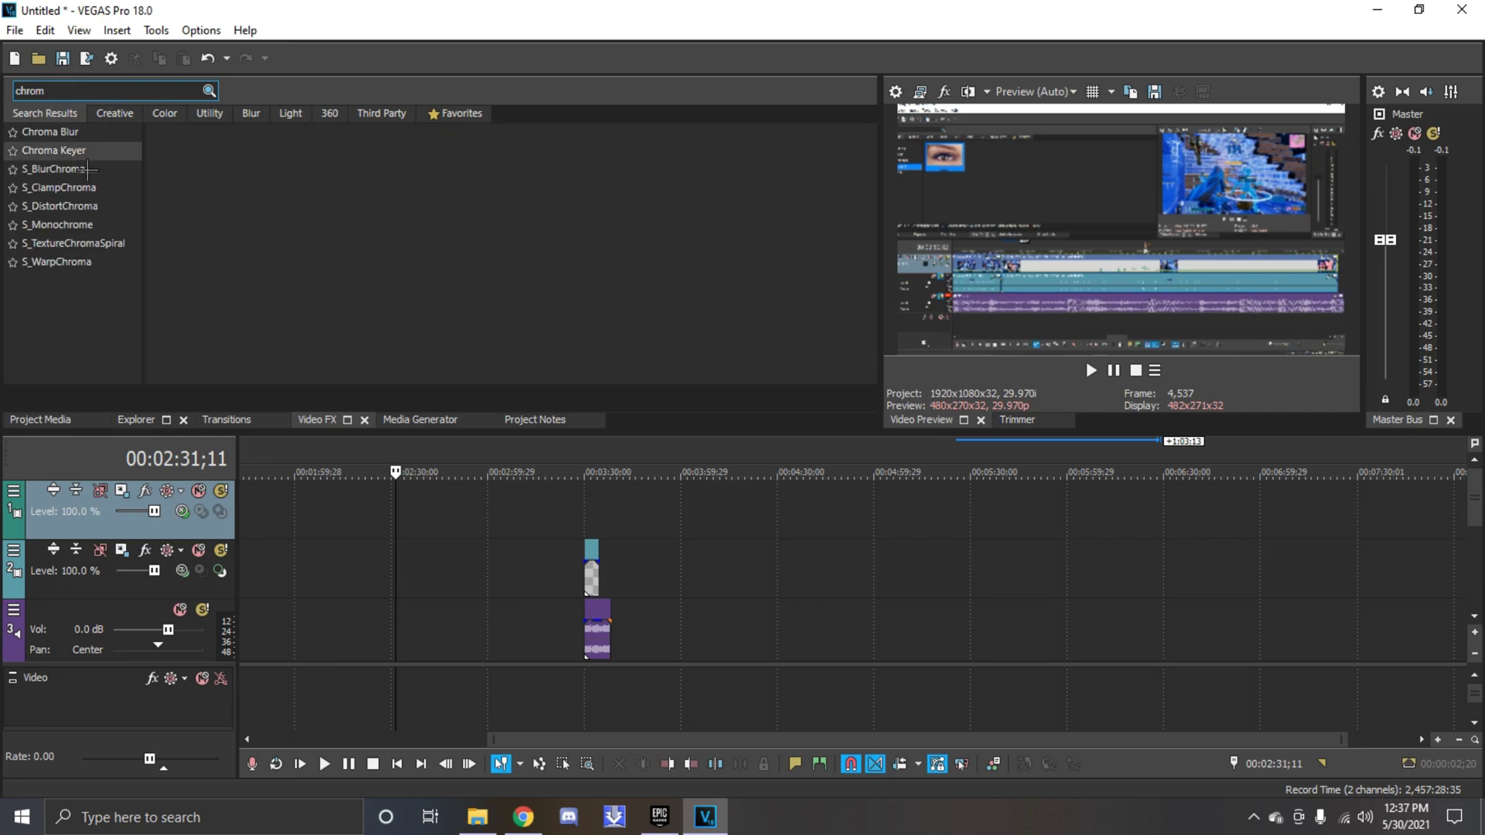
pyautogui.click(59, 152)
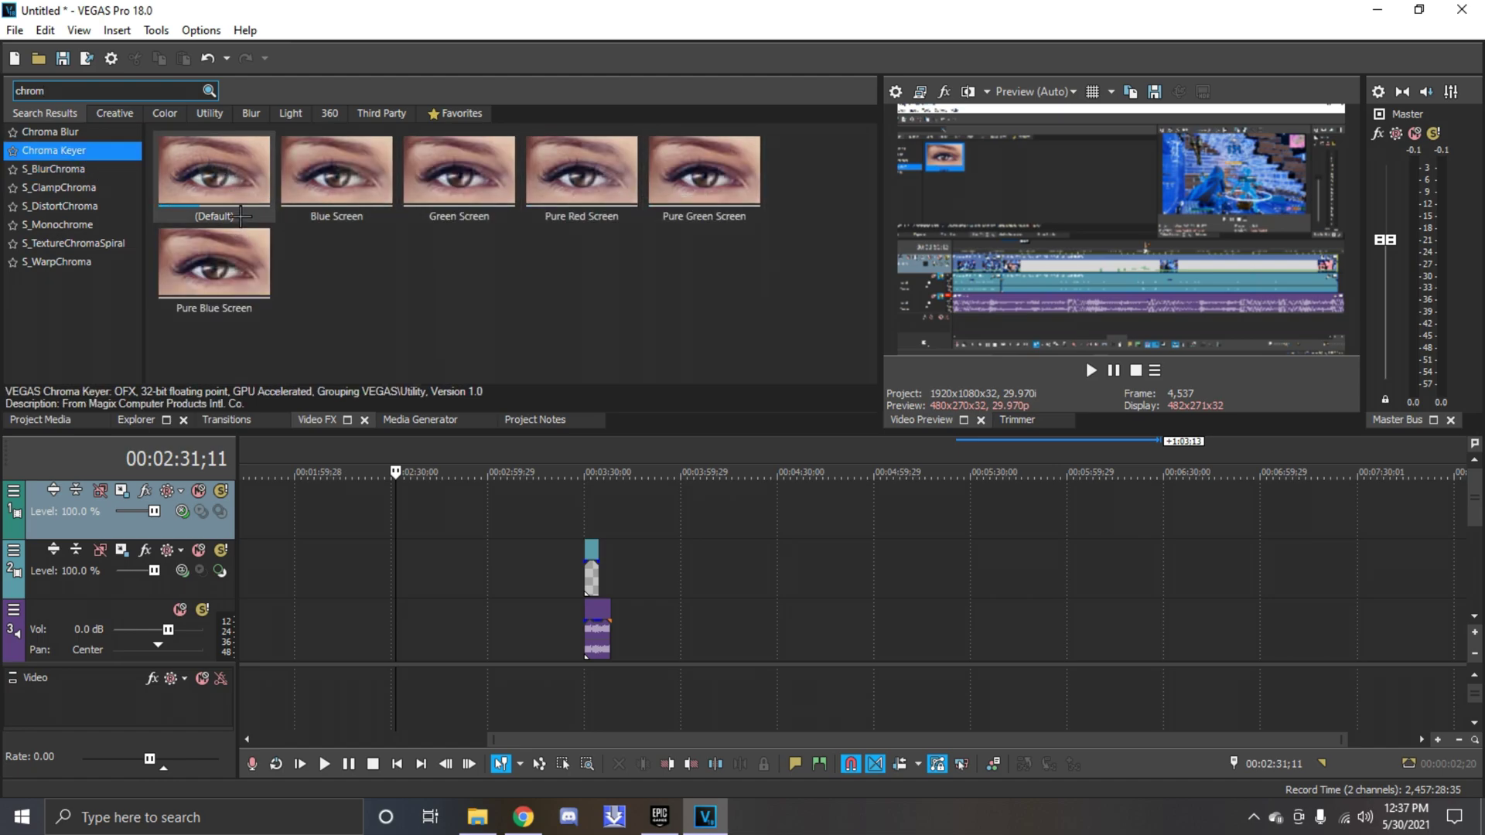
pyautogui.moveTo(215, 175)
pyautogui.moveTo(232, 207); pyautogui.dragTo(547, 418)
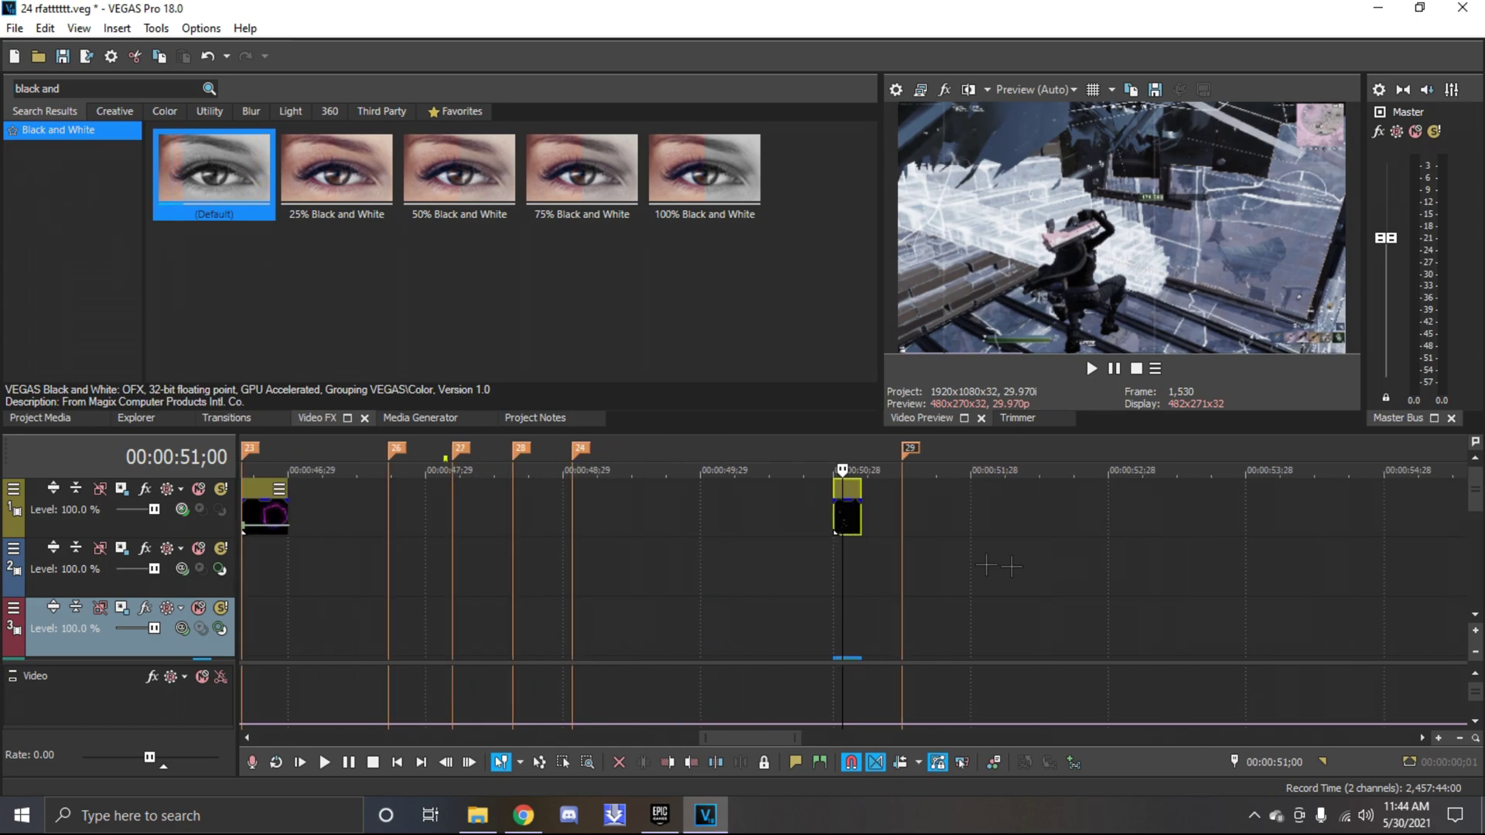
# Play back the gameplay section around 51 seconds and pause
pyautogui.press('space')
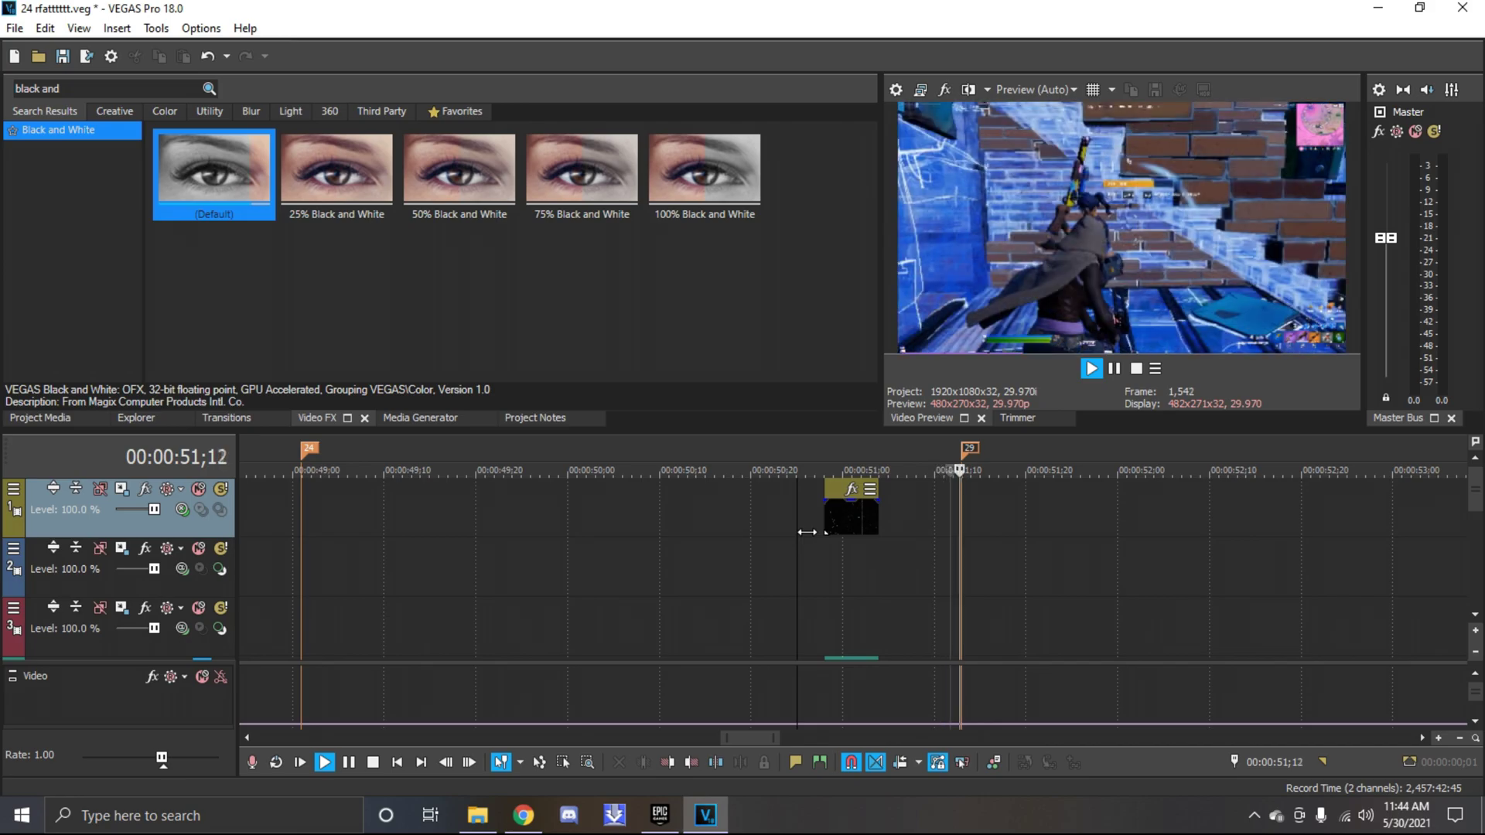
pyautogui.press('space')
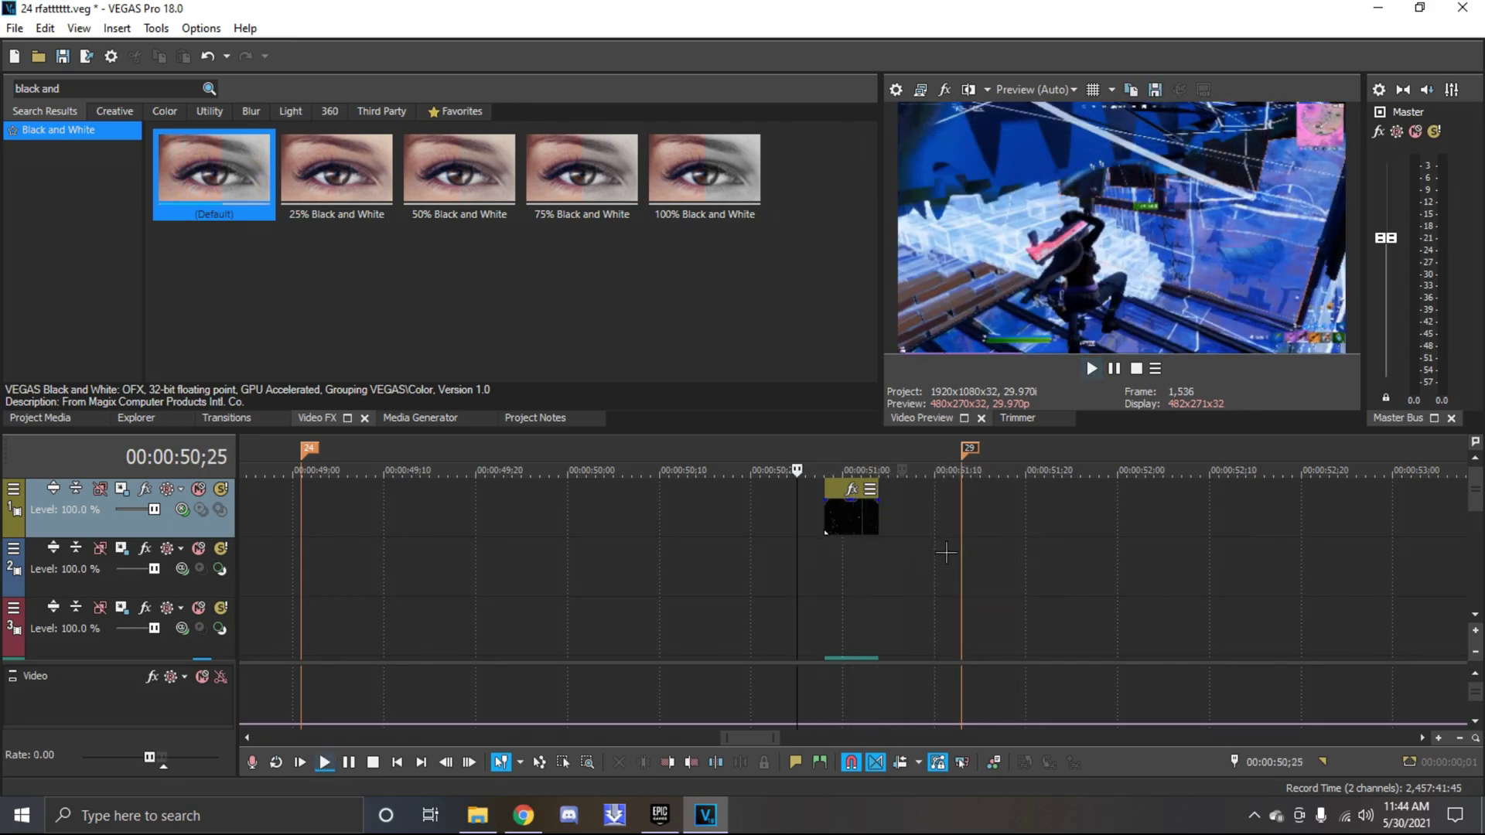
pyautogui.hscroll(-2, 1045, 545)
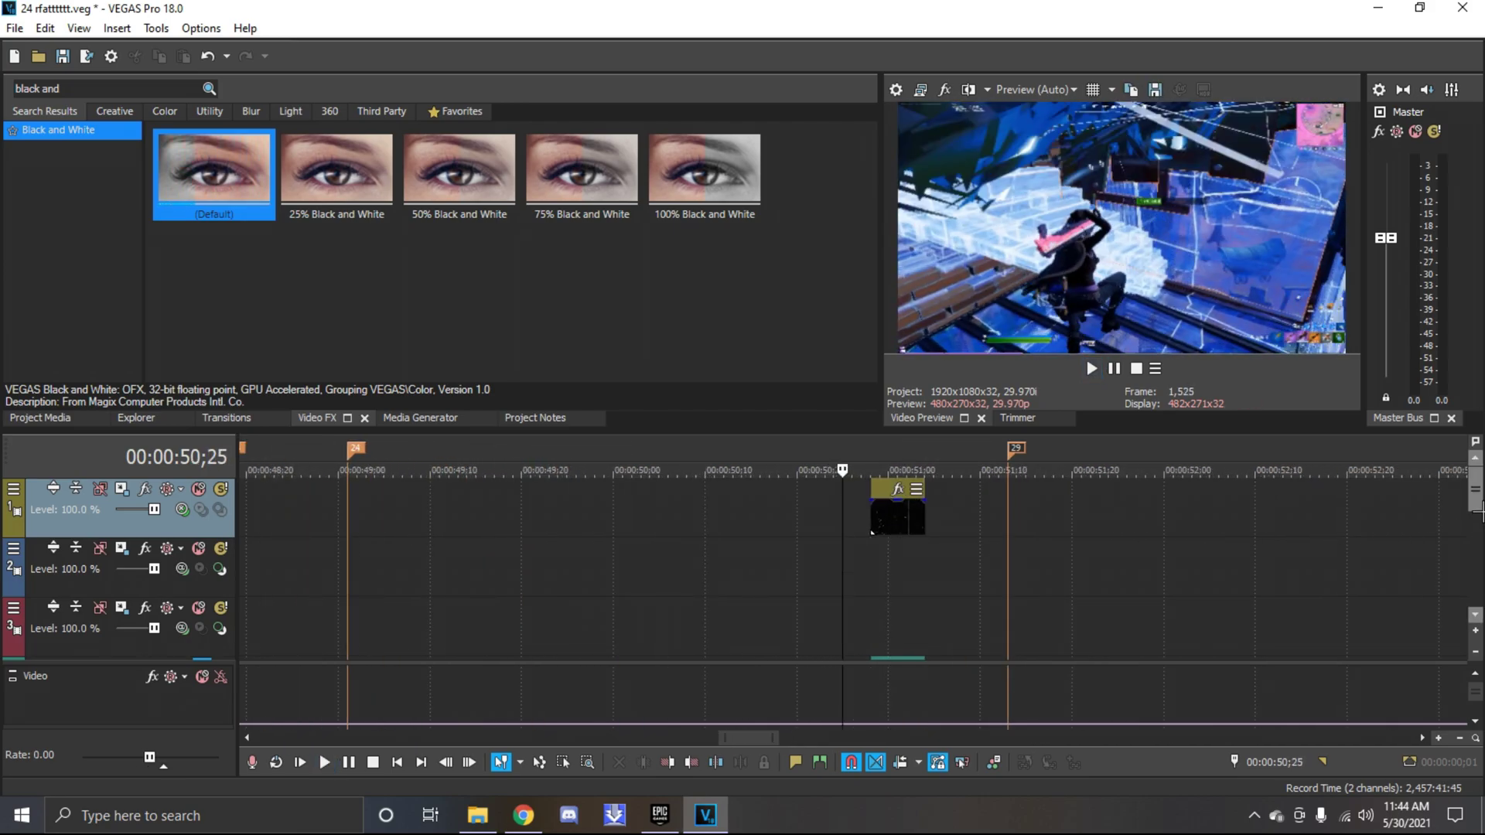
pyautogui.scroll(-3, 872, 533)
pyautogui.press('space')
pyautogui.press('space')
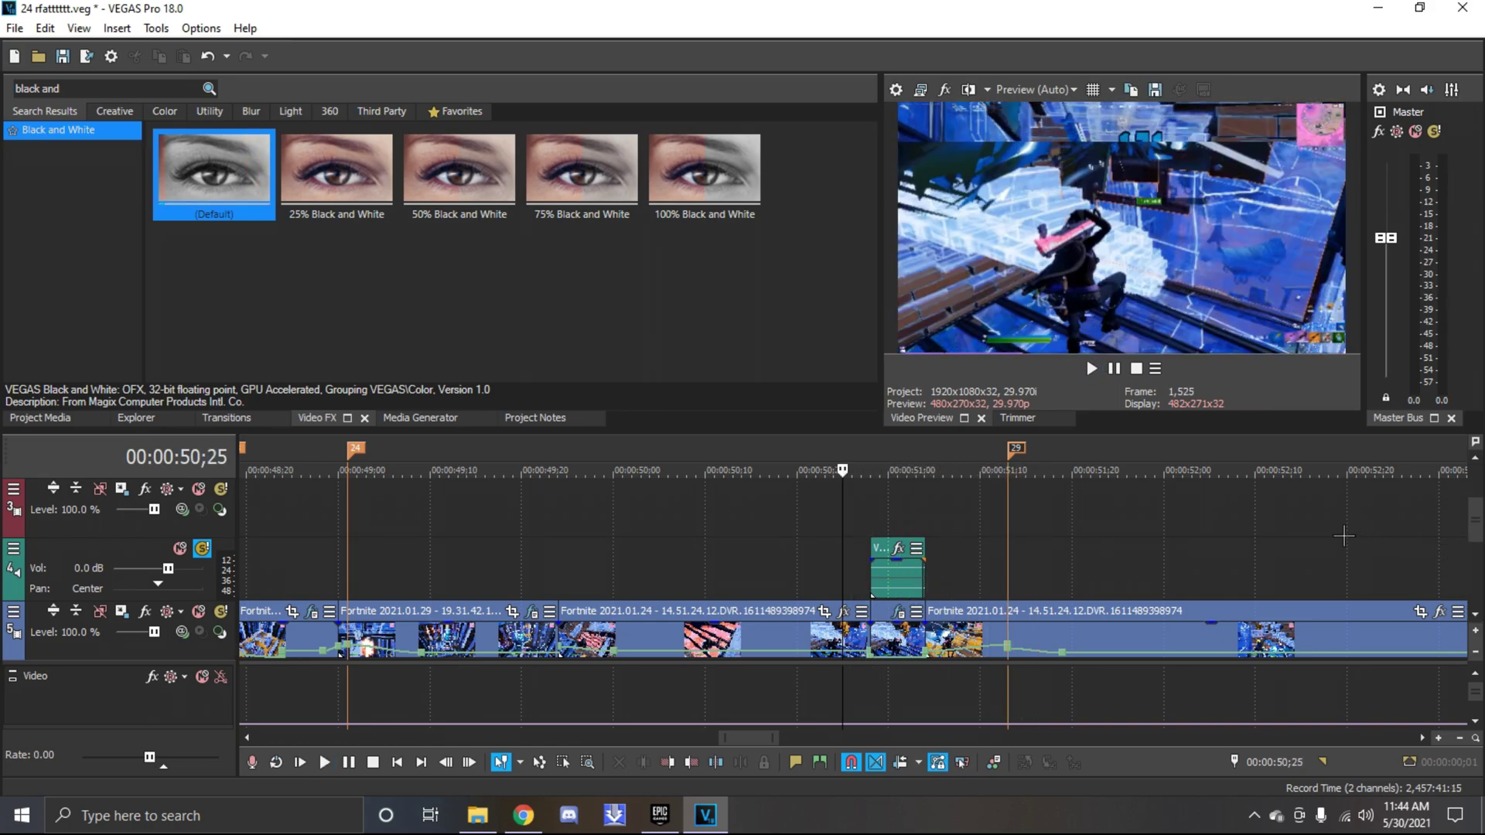
pyautogui.press('space')
pyautogui.scroll(-4, 1335, 528)
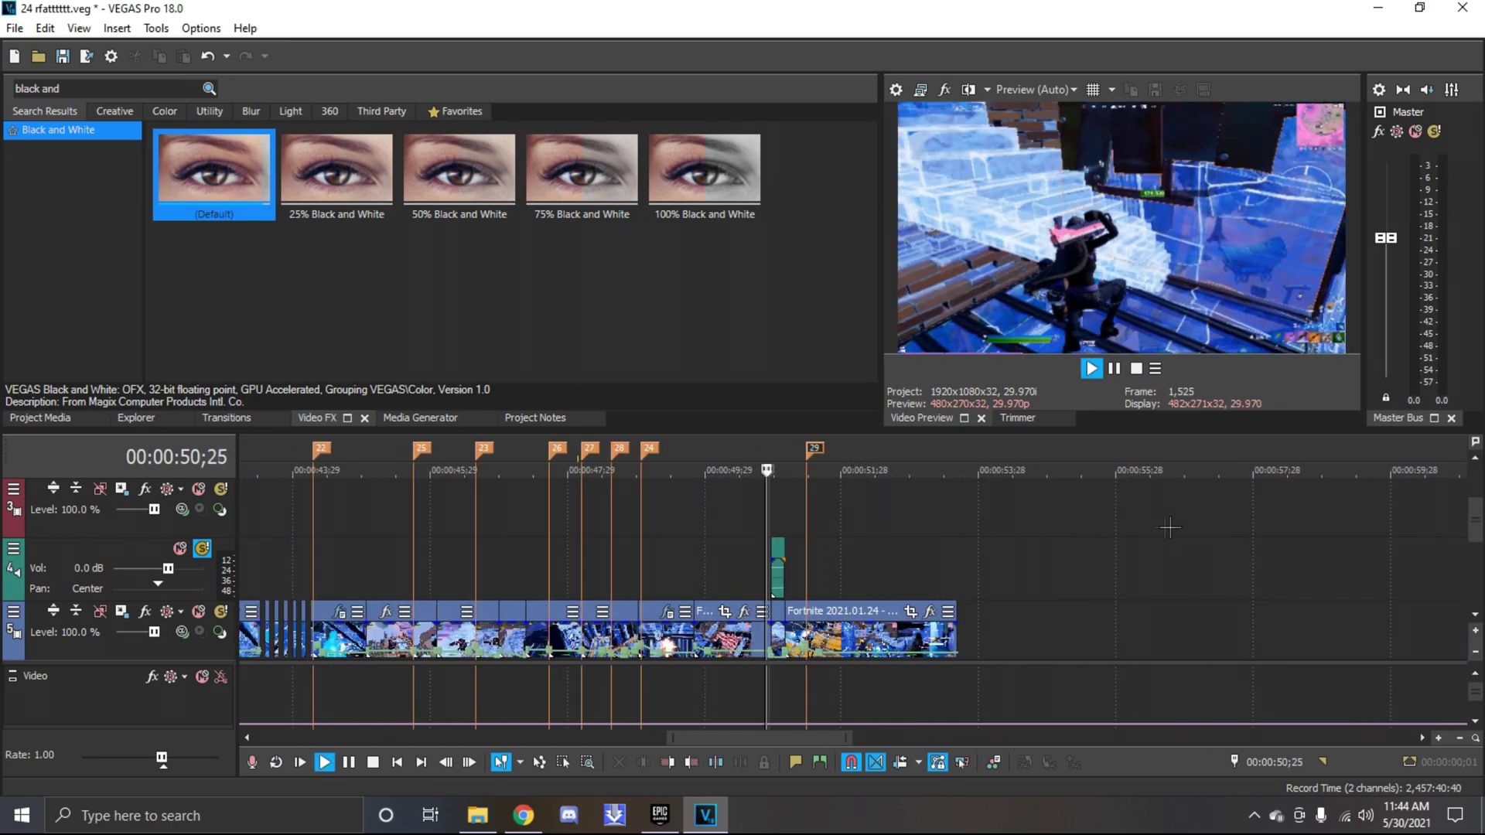
pyautogui.click(1115, 369)
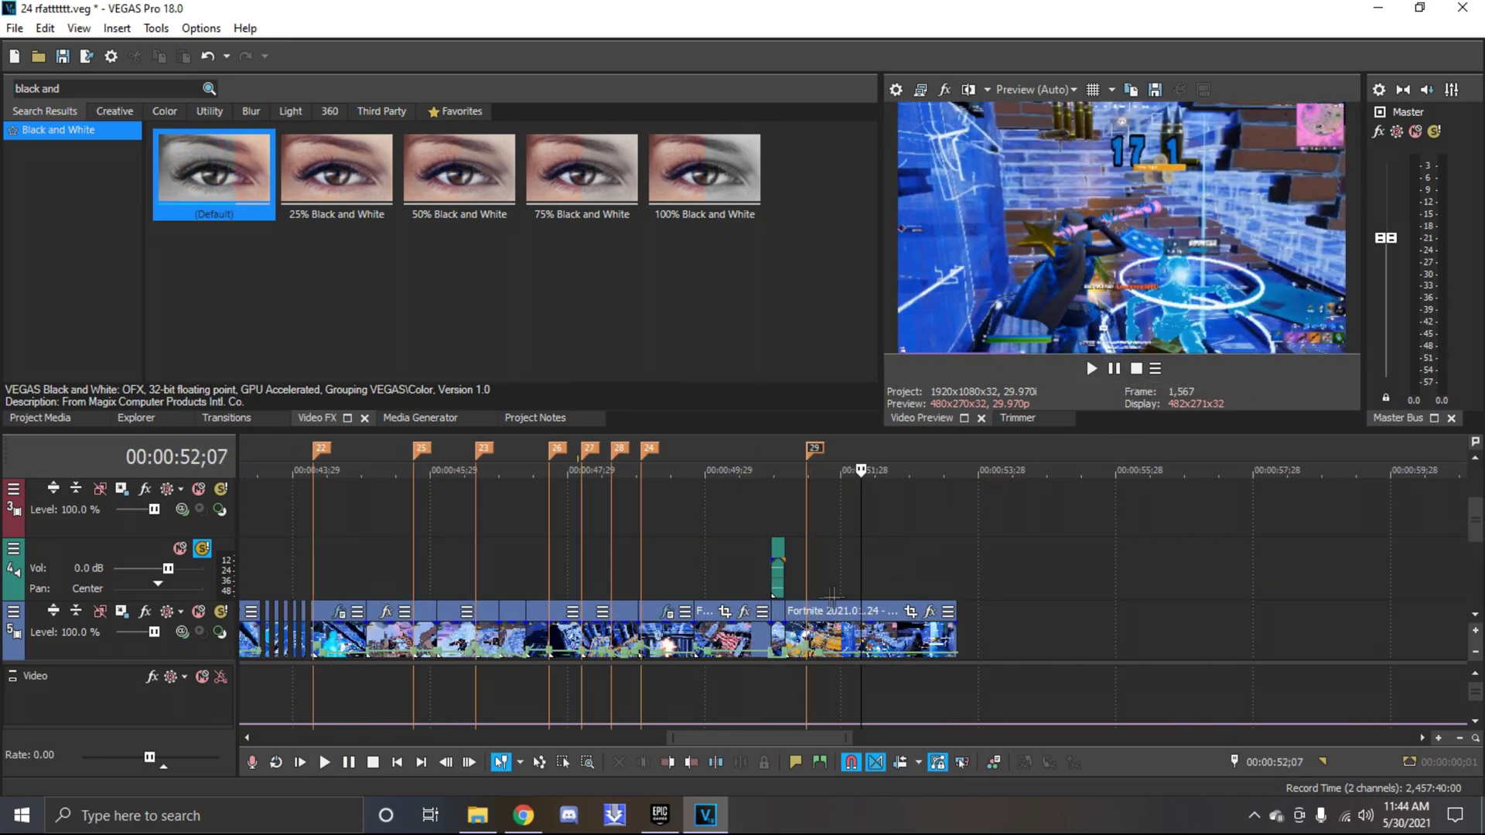
pyautogui.scroll(5, 616, 572)
# Position the playhead at 00:00:51;12 frame by frame and split the Fortnite clip there
pyautogui.click(511, 564)
pyautogui.click(453, 577)
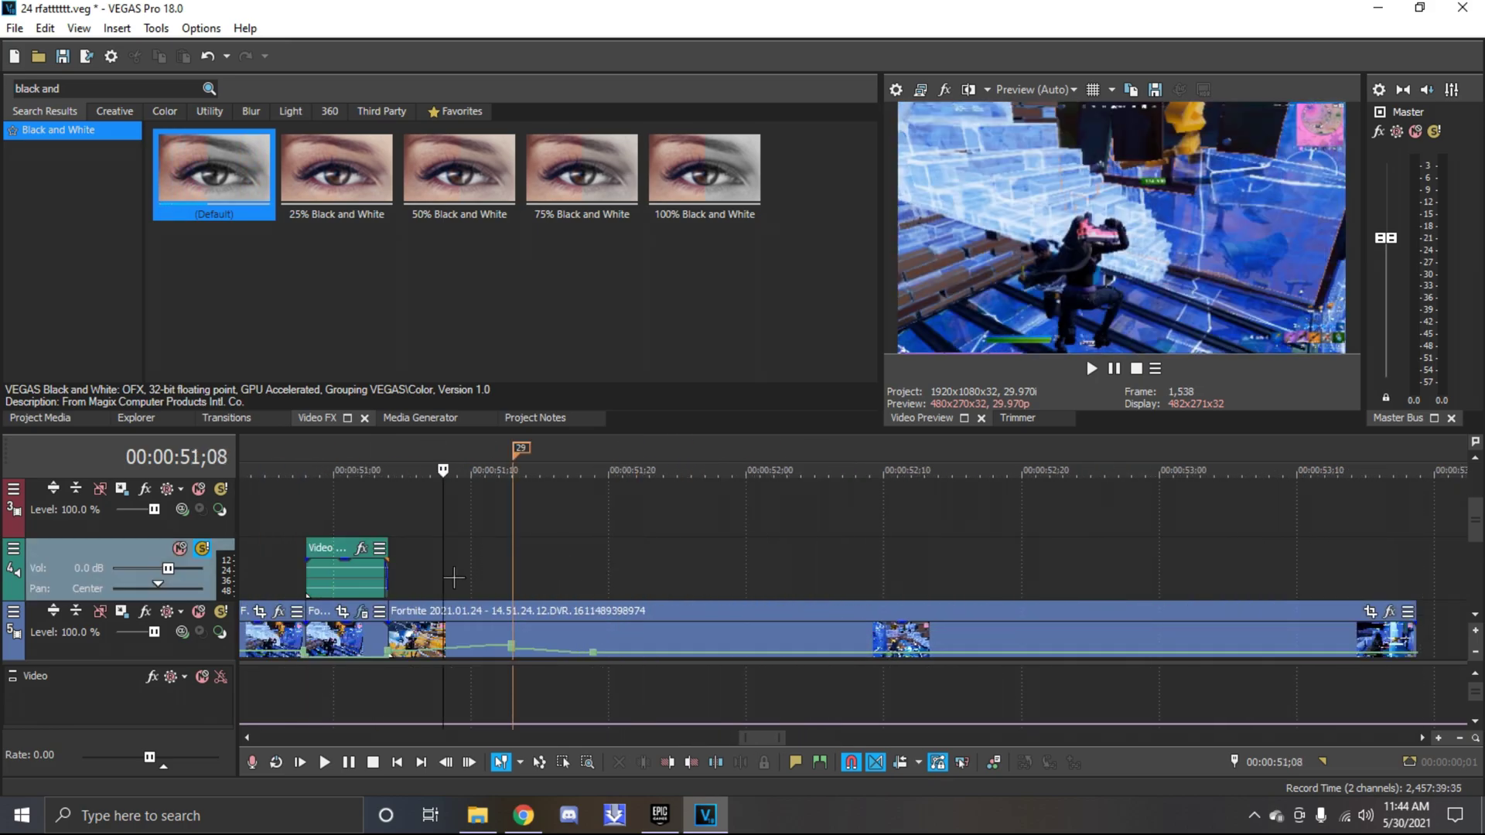
pyautogui.click(482, 571)
pyautogui.press('Right')
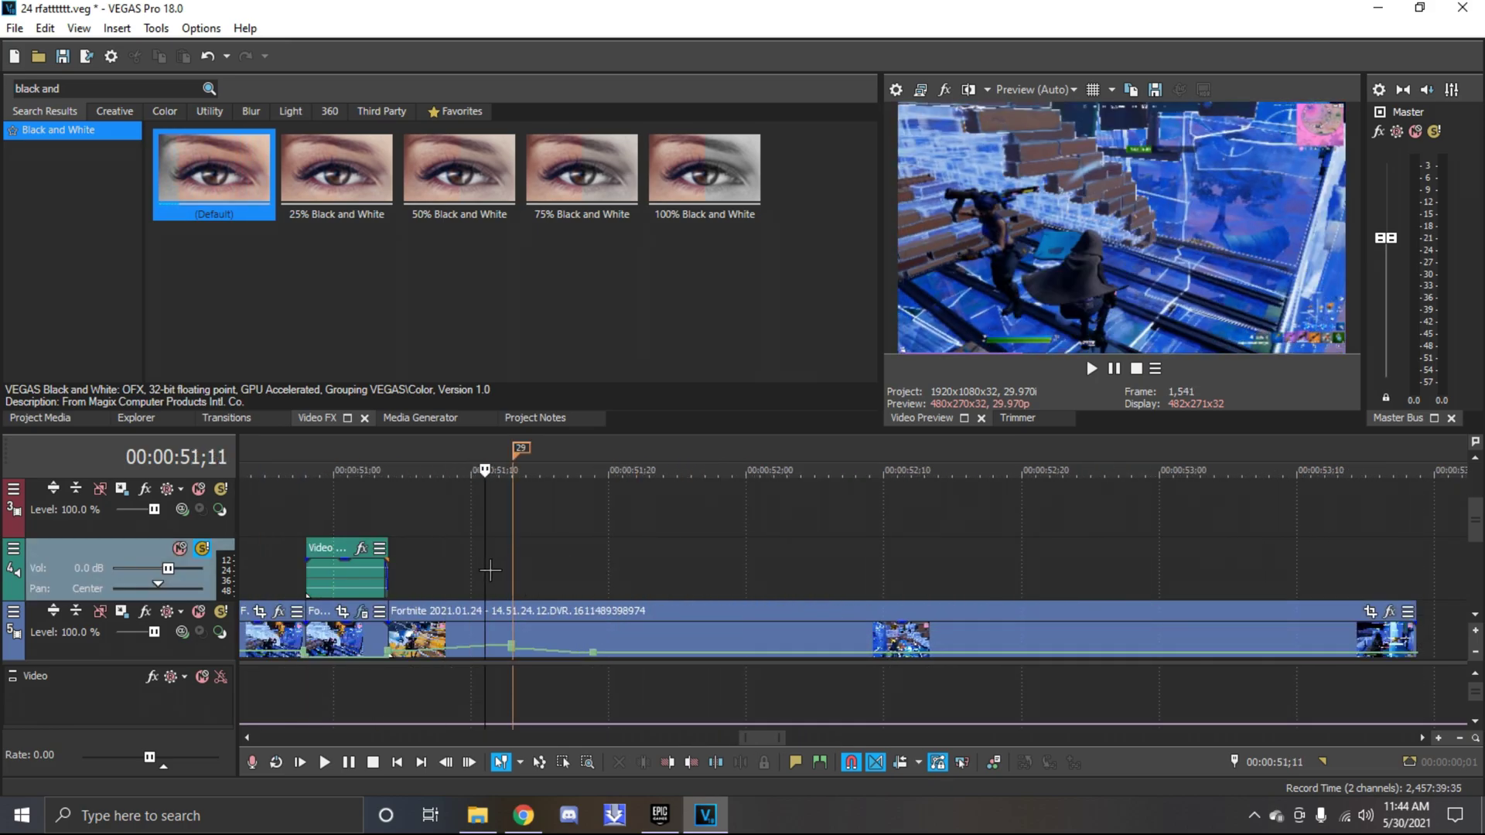
pyautogui.press('Right')
pyautogui.press('Right')
pyautogui.press('Right')
pyautogui.press('Left')
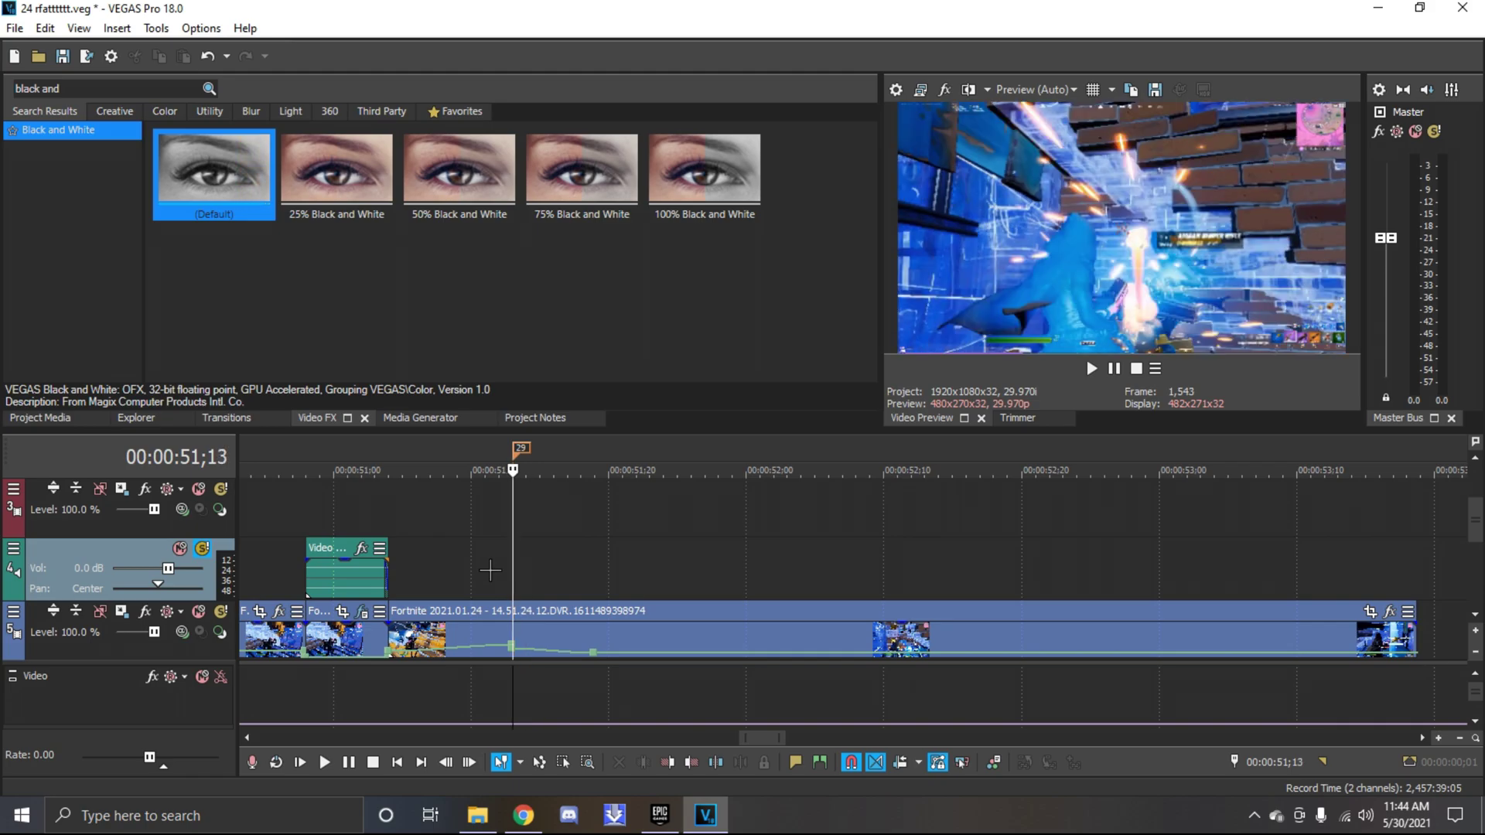
pyautogui.press('Left')
pyautogui.press('s')
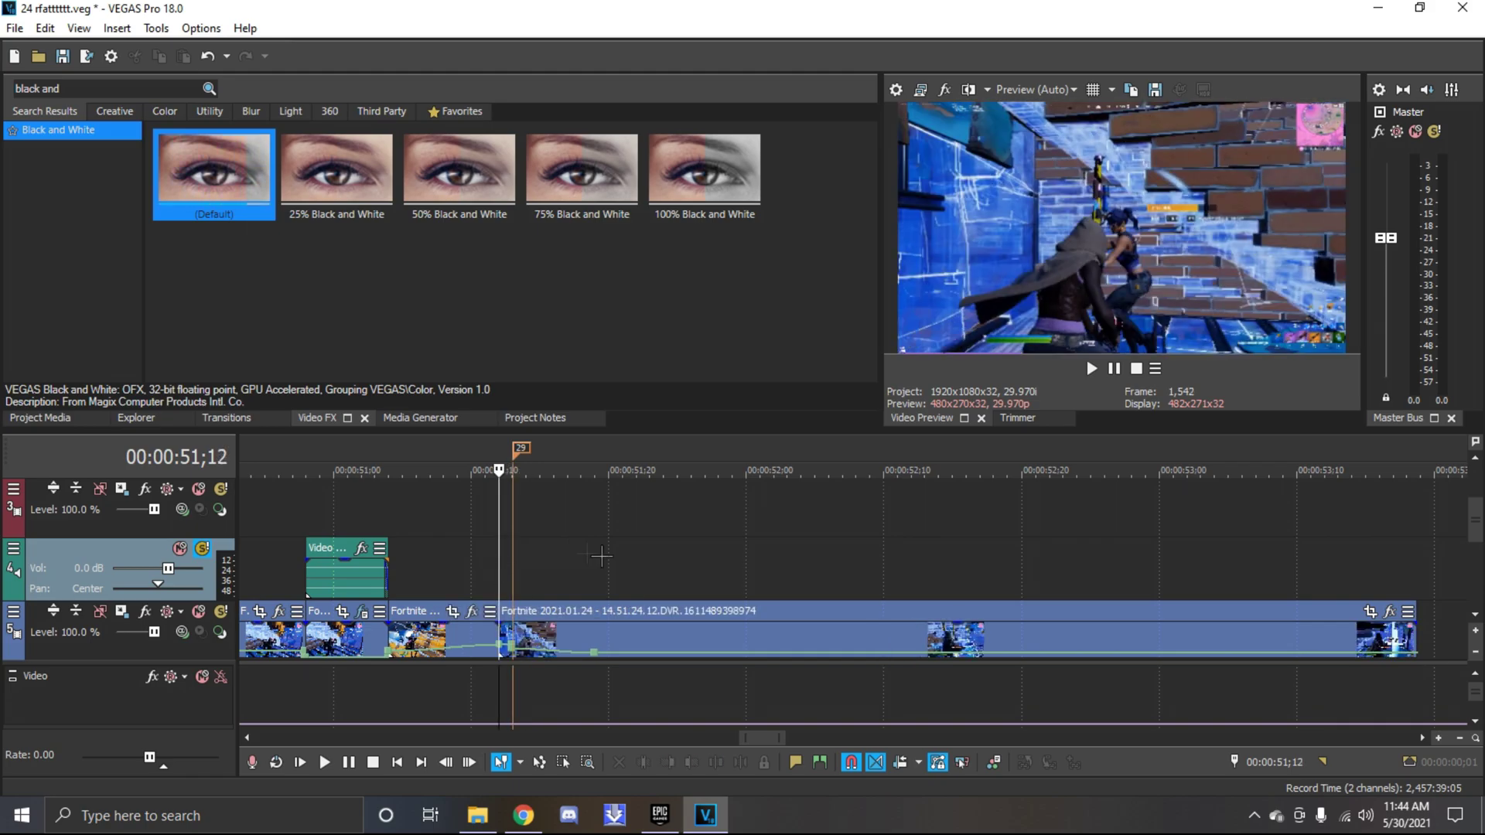
pyautogui.click(1399, 633)
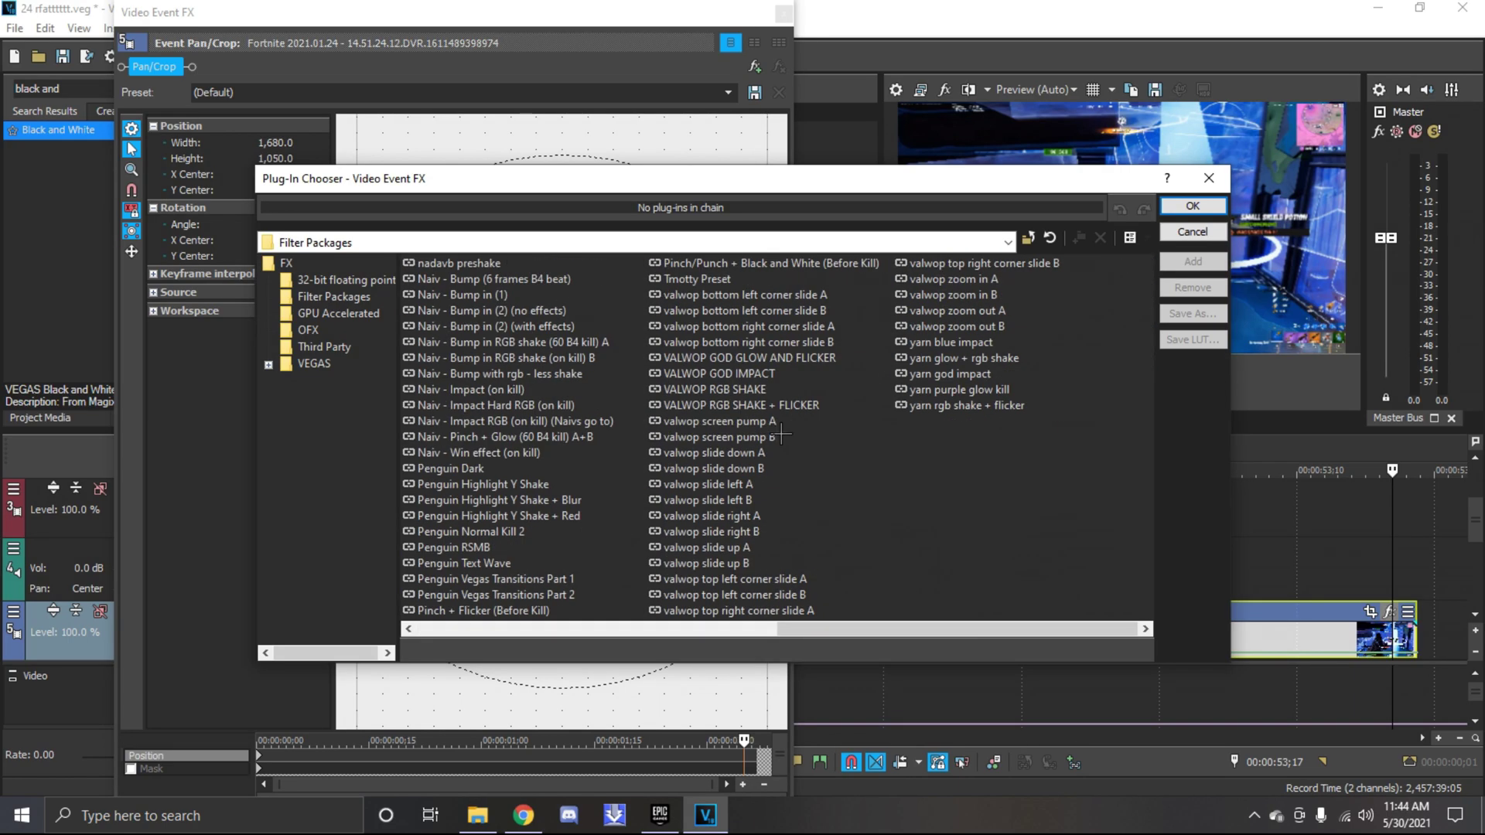
pyautogui.scroll(3, 754, 442)
pyautogui.click(1207, 202)
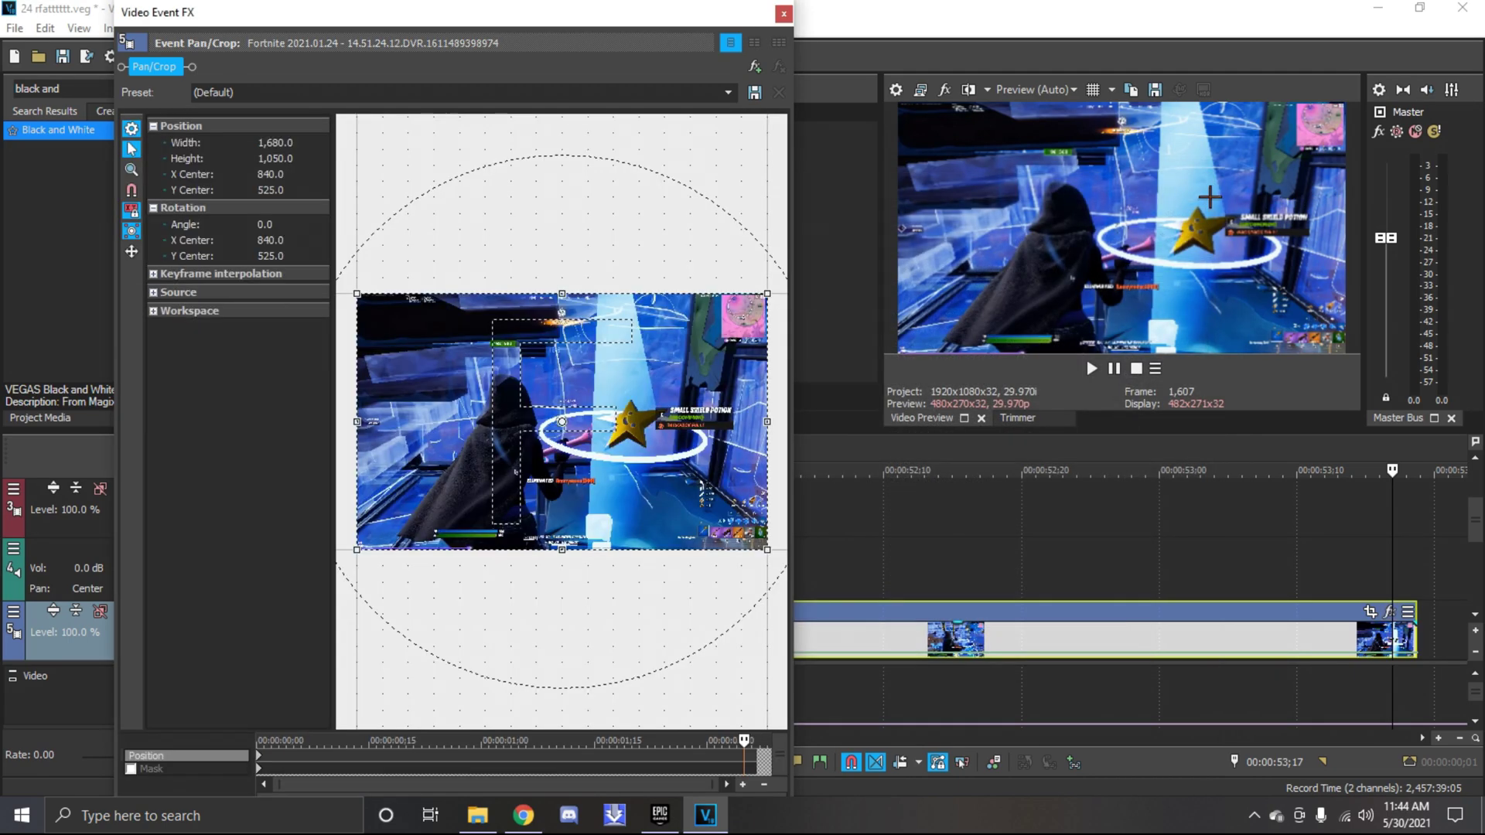
pyautogui.click(784, 12)
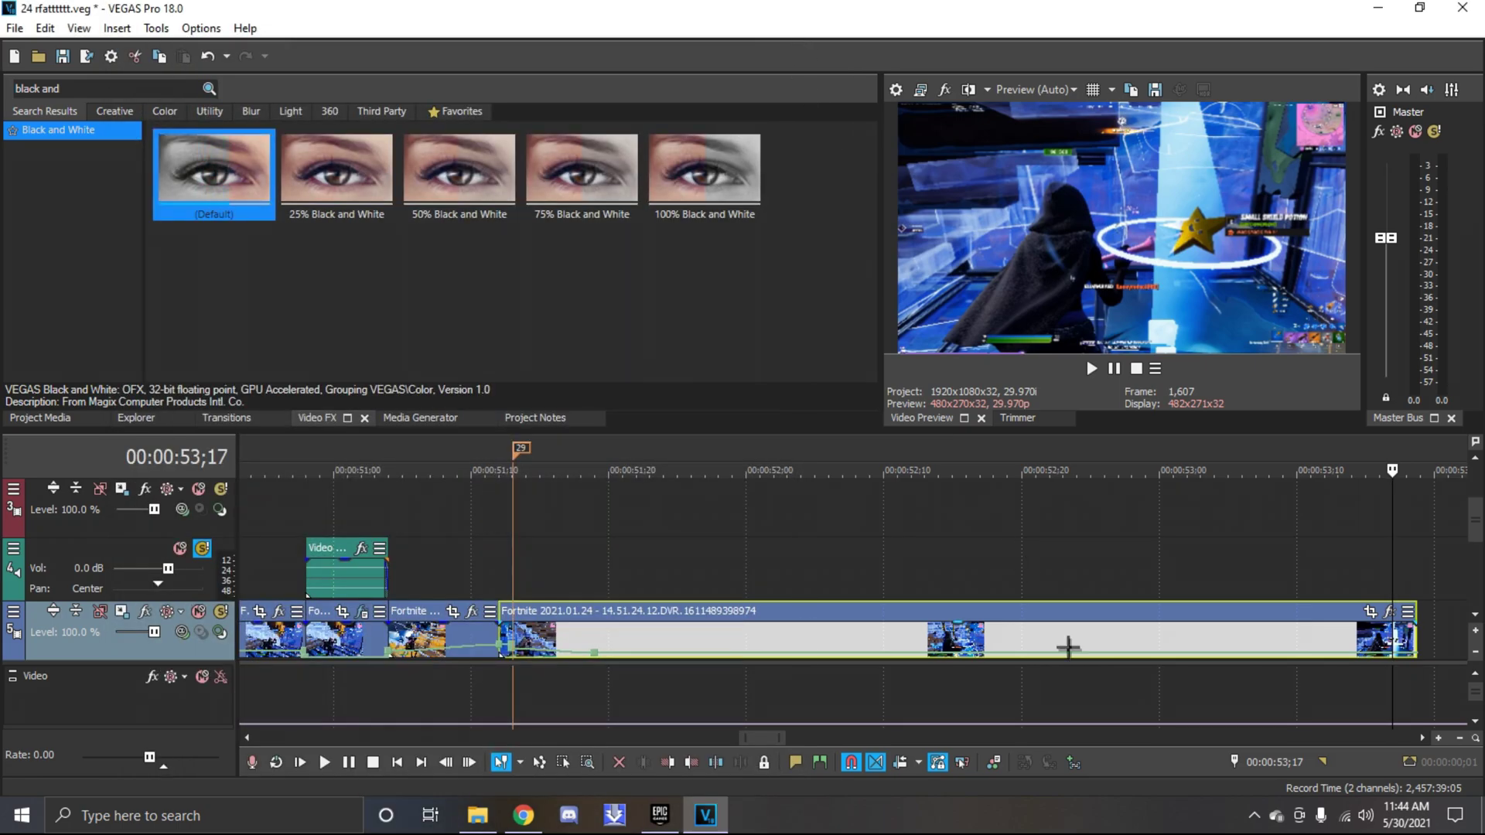
pyautogui.click(508, 553)
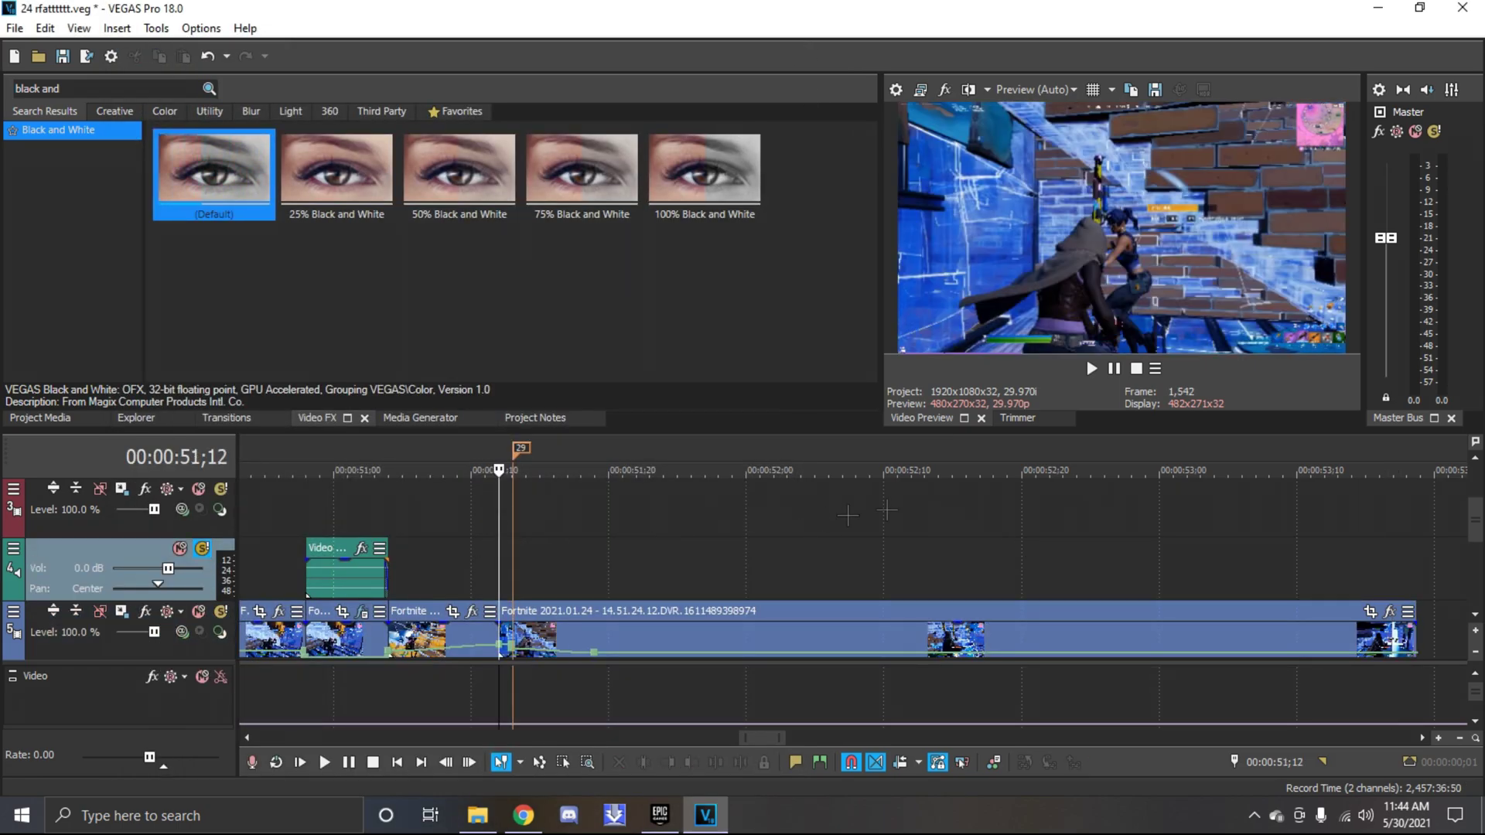
pyautogui.scroll(-3, 848, 515)
pyautogui.scroll(-2, 842, 523)
pyautogui.scroll(2, 830, 540)
pyautogui.scroll(1, 818, 554)
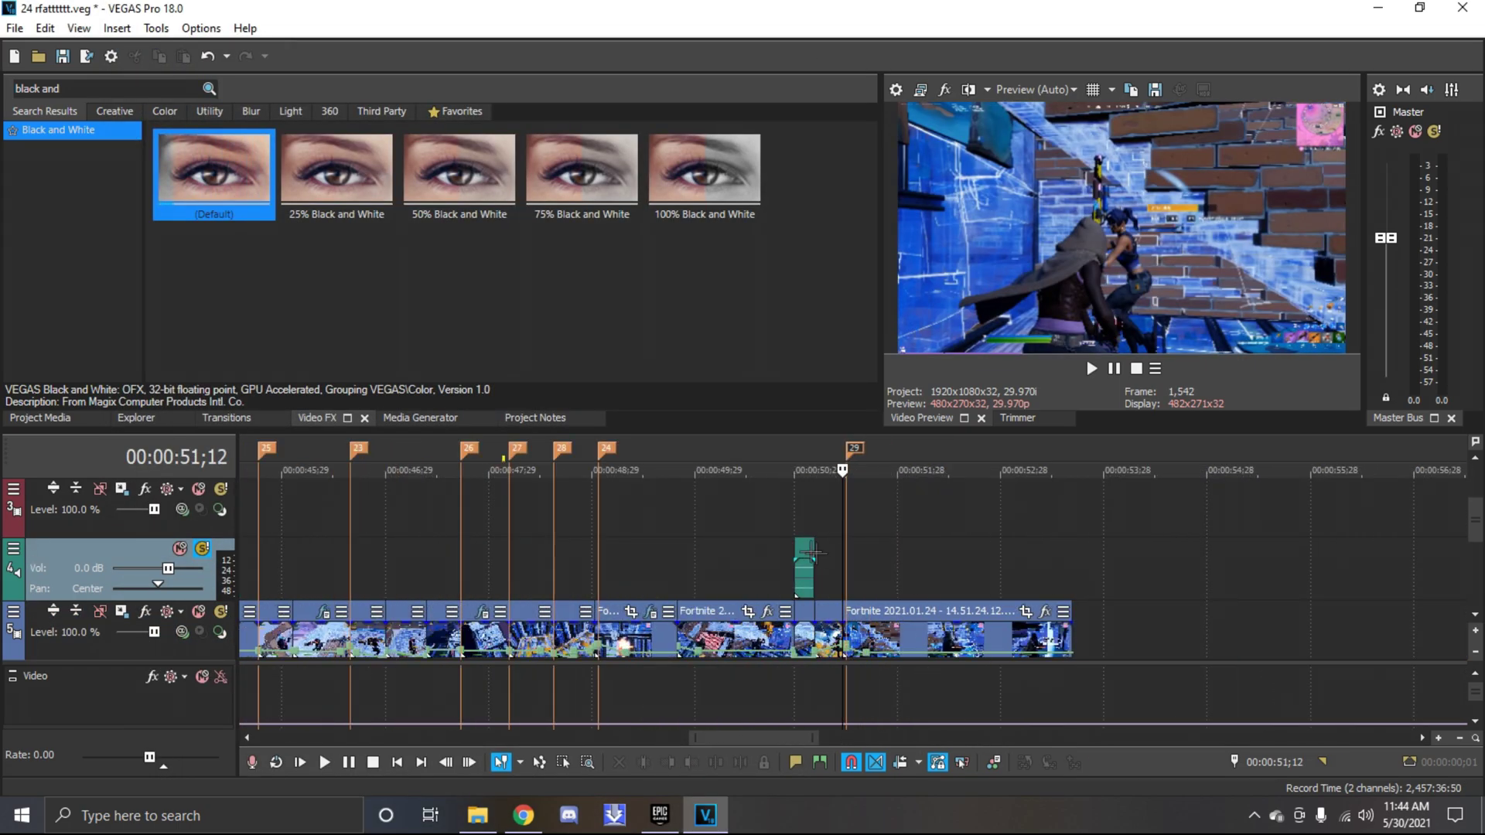
pyautogui.press('space')
pyautogui.click(778, 513)
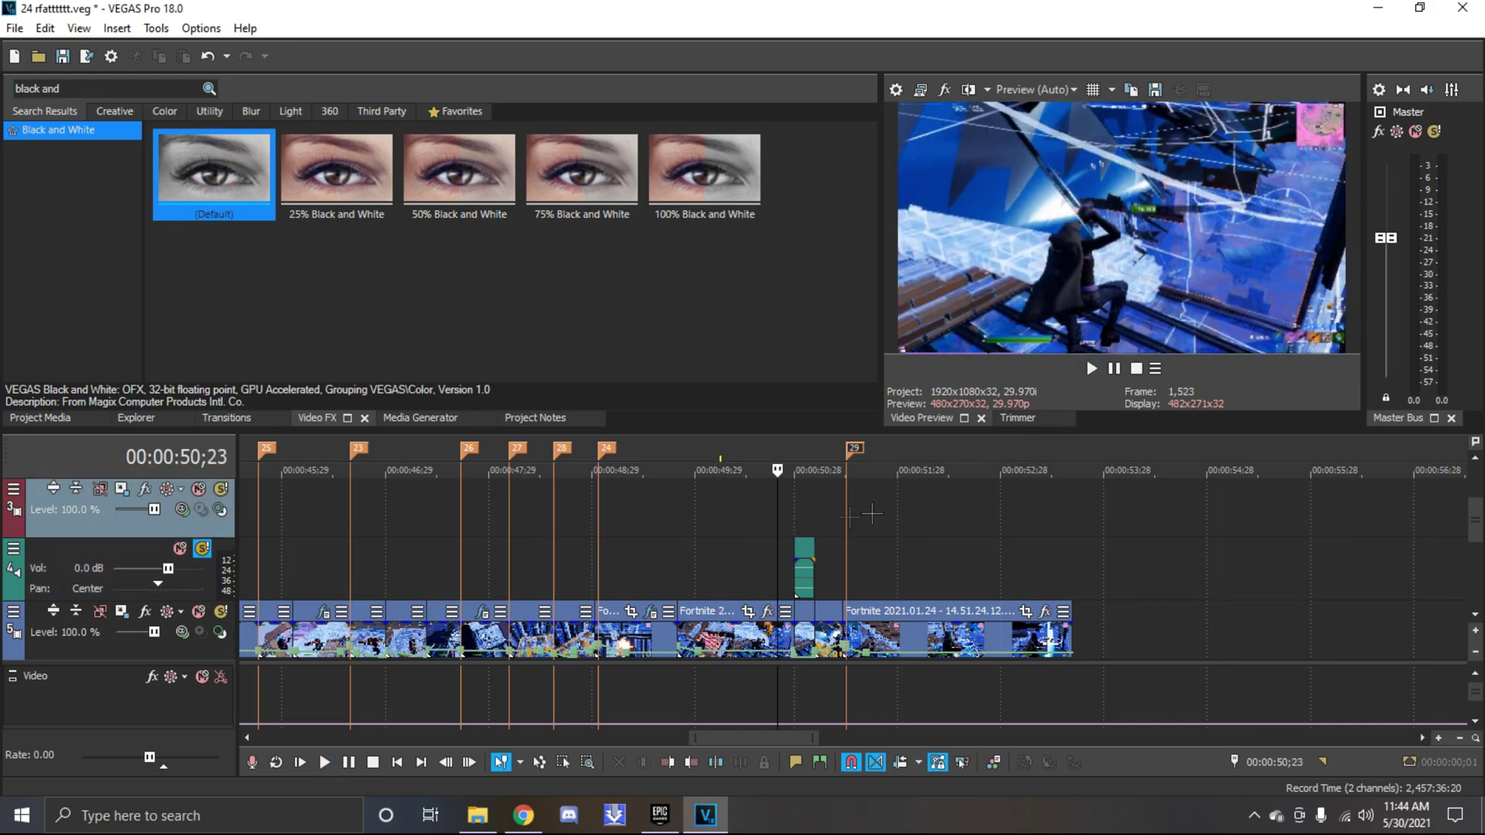
pyautogui.click(1115, 368)
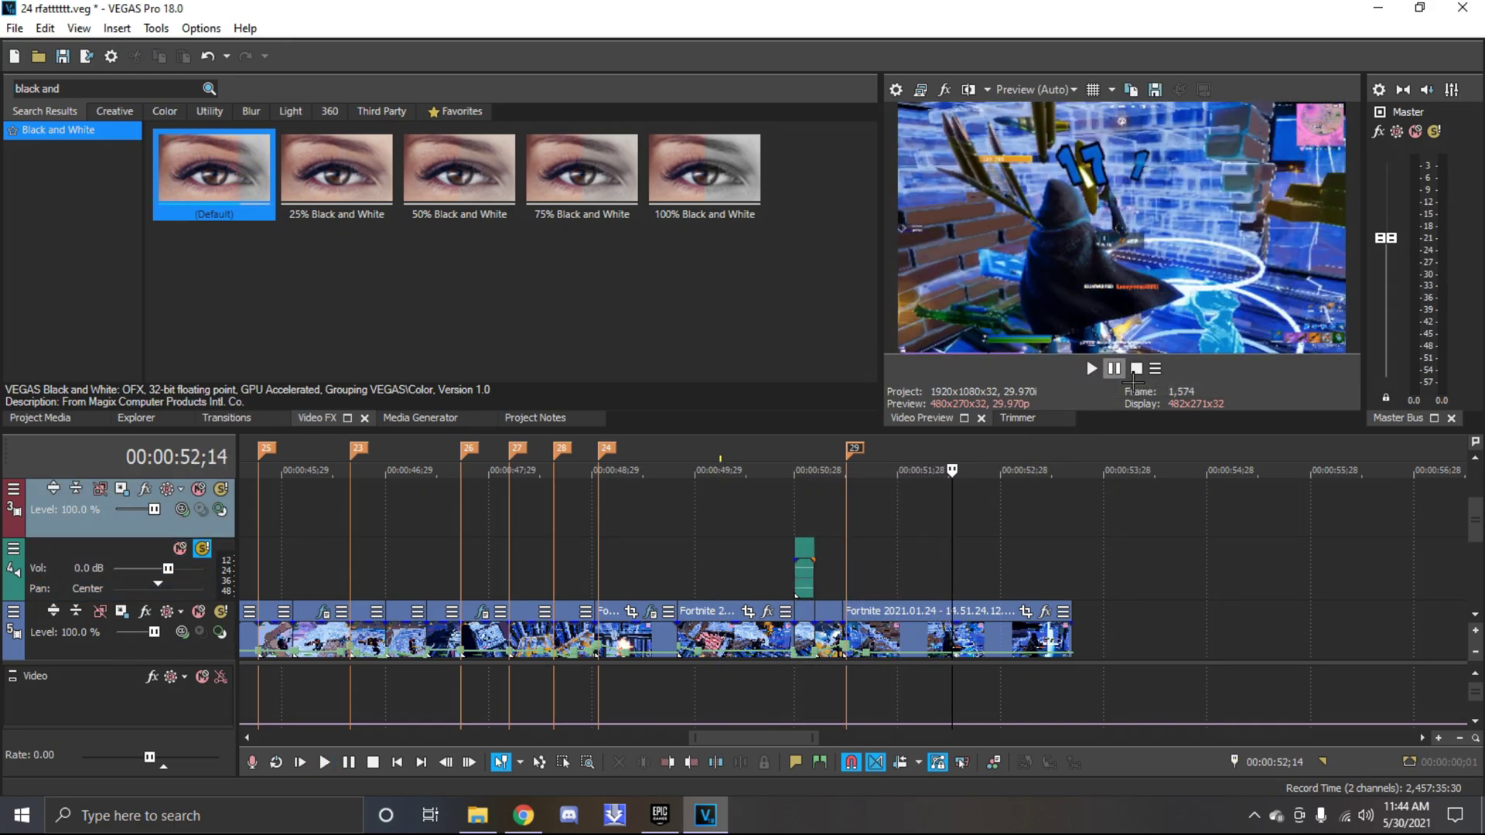
pyautogui.click(857, 572)
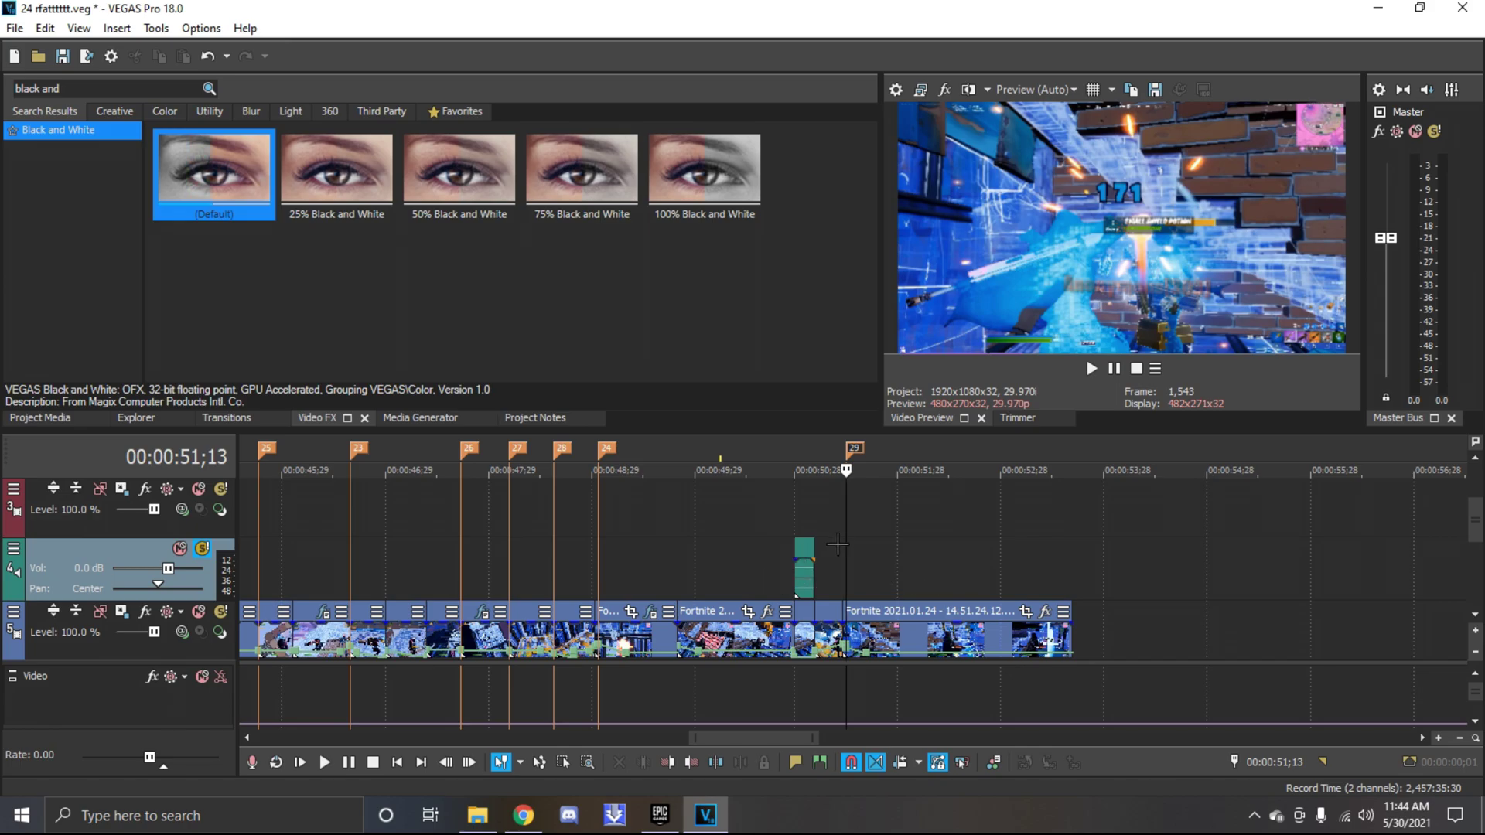
pyautogui.scroll(-3, 790, 551)
pyautogui.scroll(-3, 720, 557)
pyautogui.scroll(-4, 658, 564)
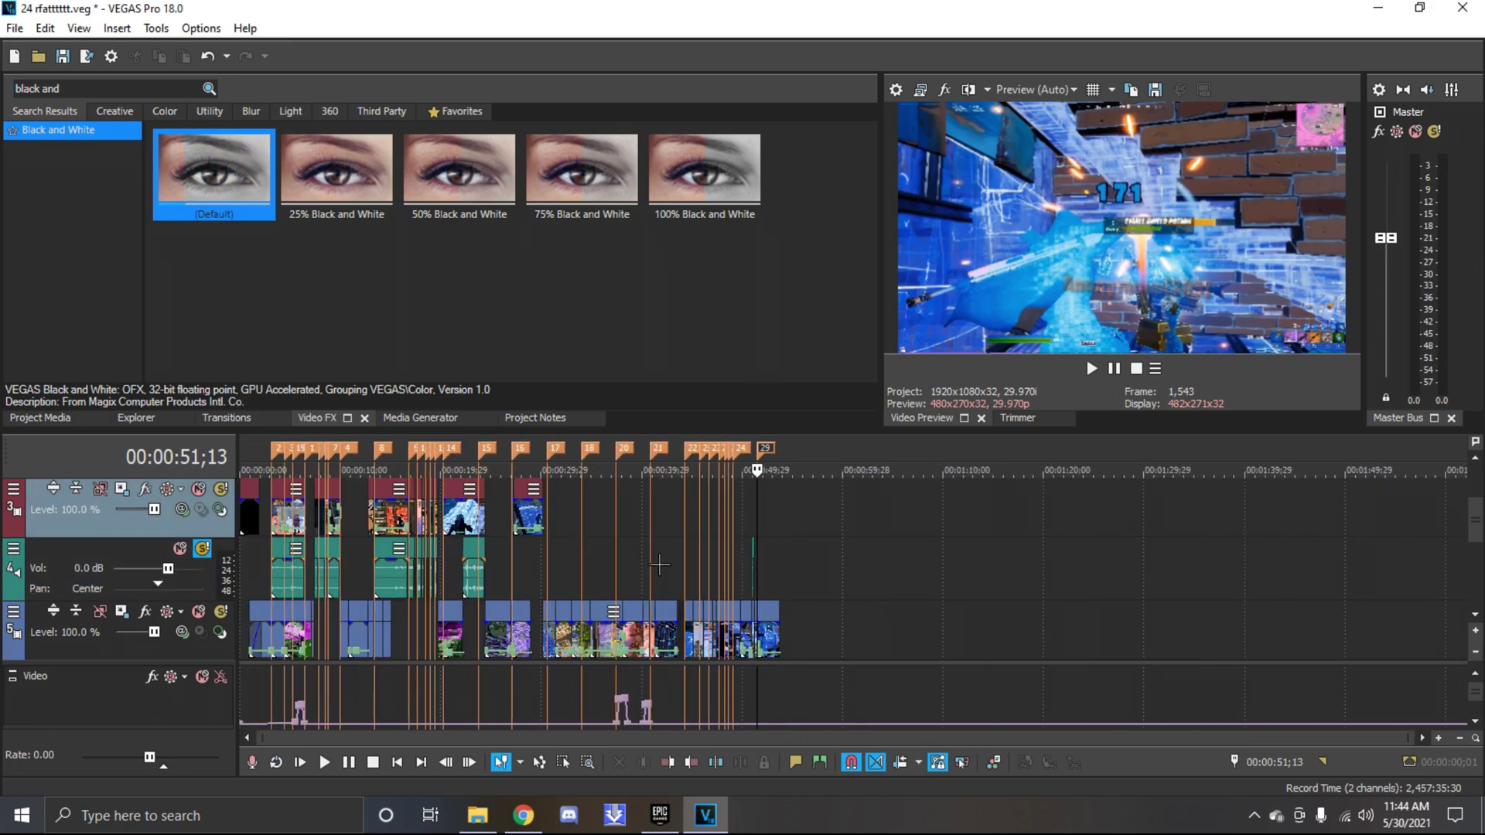